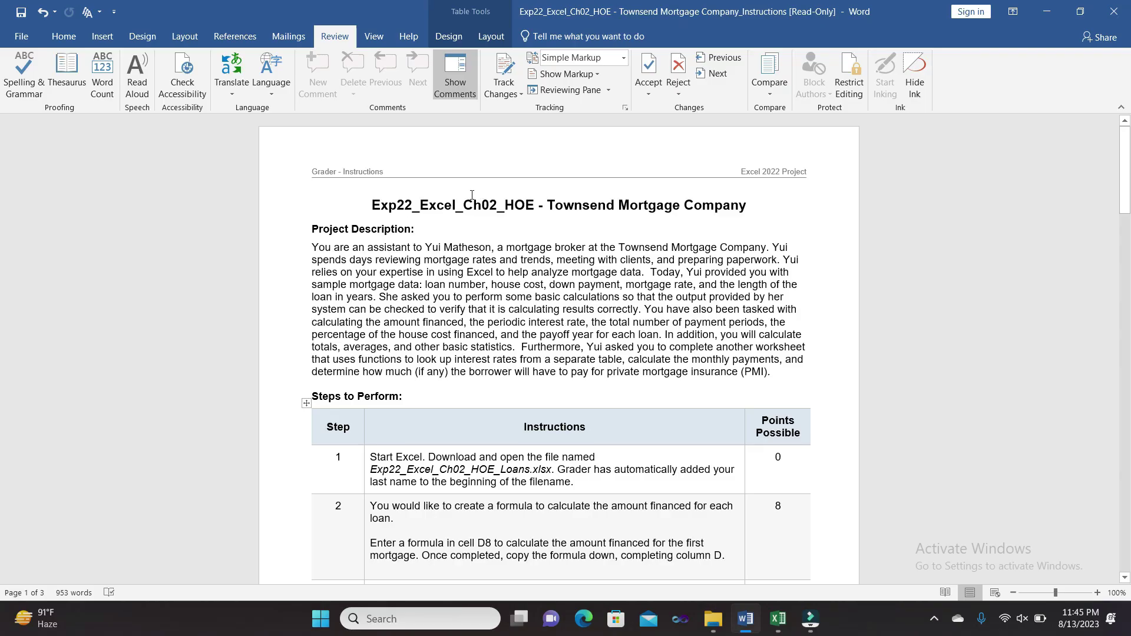
Highlight the document title in yellow.
left_click_drag(373, 209, 738, 203)
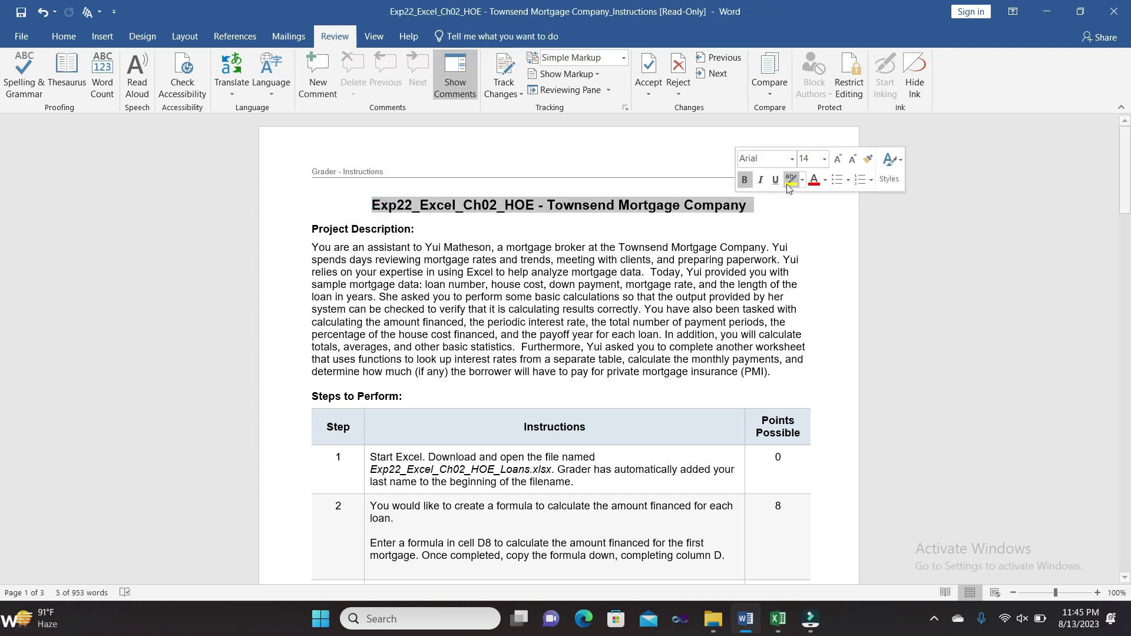
left_click(789, 180)
key("Right")
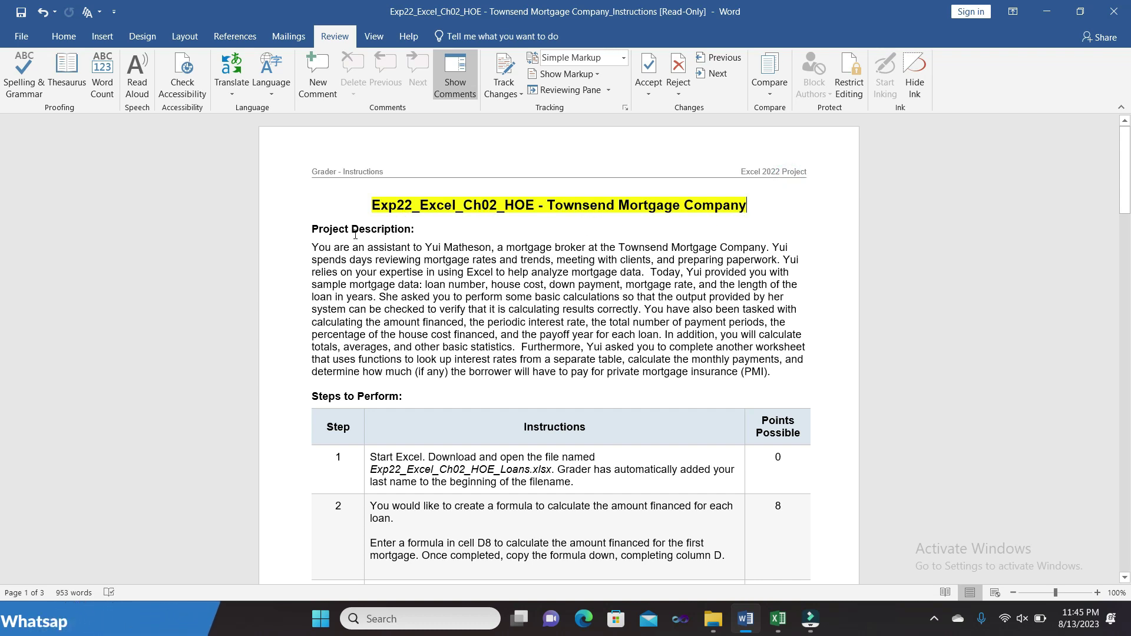
Briefly highlight the Project Description paragraph yellow, remove the highlight, and scroll to the steps table.
left_click(315, 246)
left_click_drag(315, 246, 775, 383)
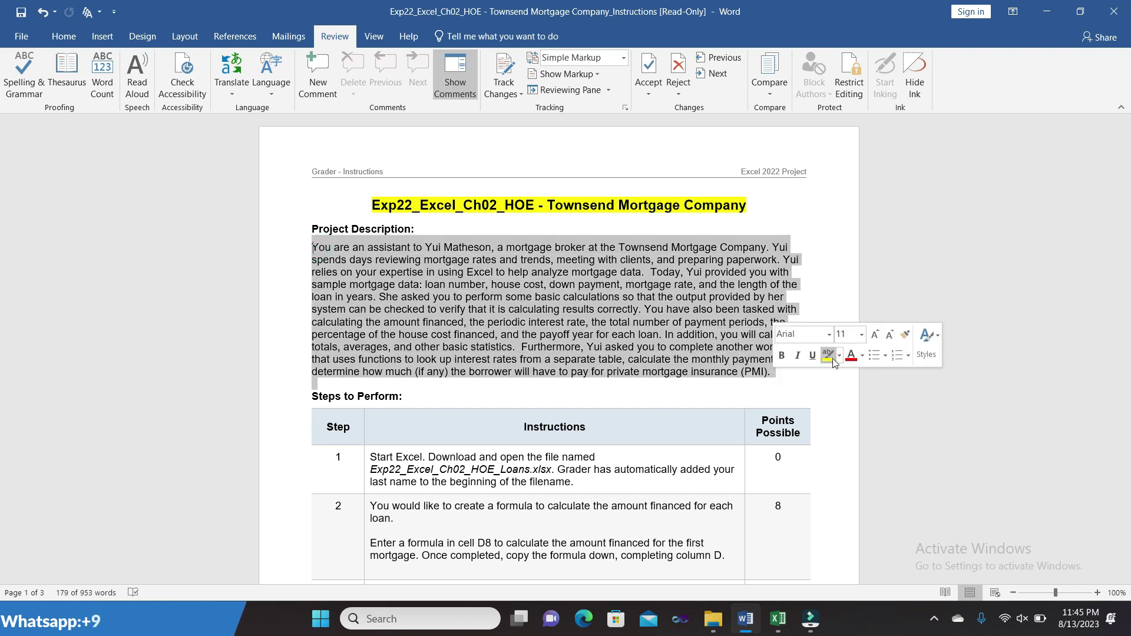
left_click(829, 355)
left_click(1009, 354)
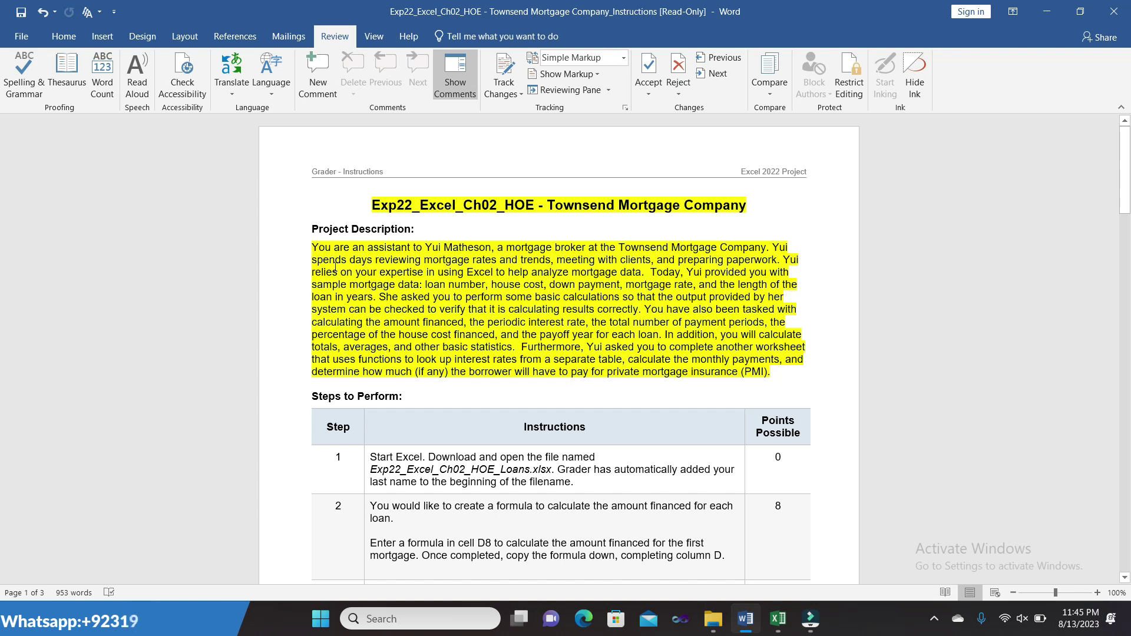
left_click_drag(312, 247, 480, 303)
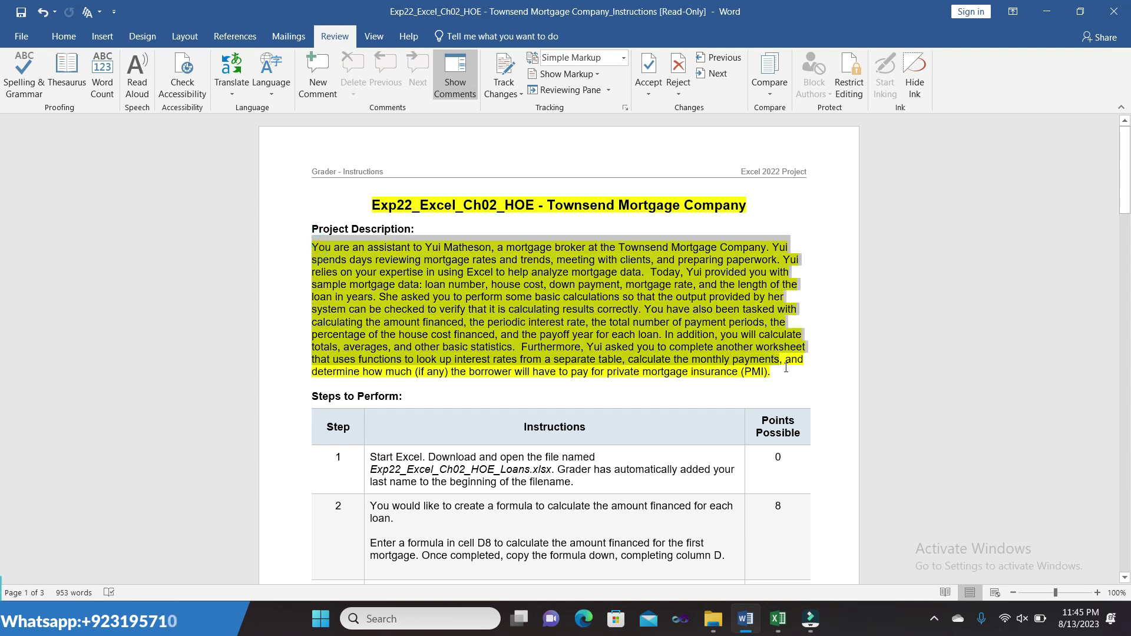
left_click_drag(481, 304, 808, 375)
key("Right")
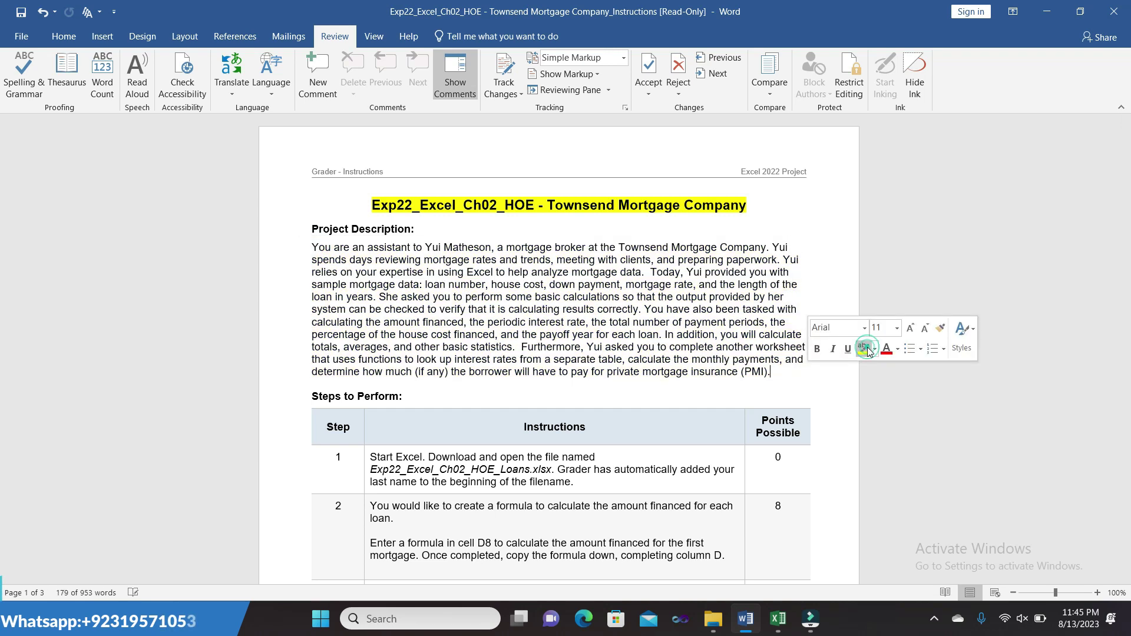
left_click_drag(1129, 187, 1130, 232)
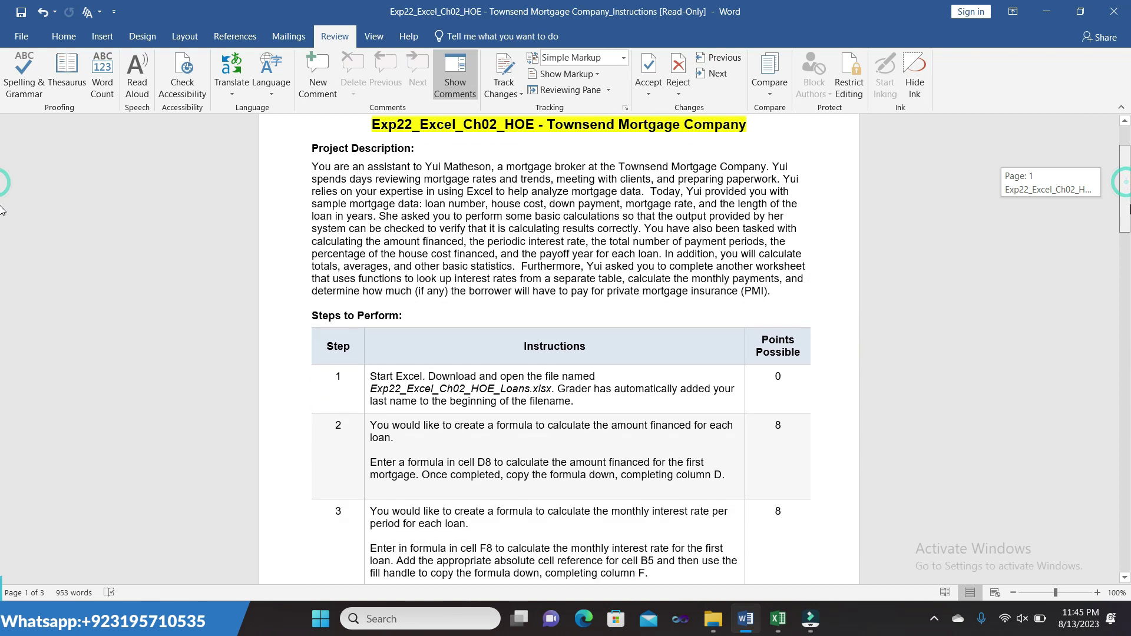
mouse_move(354, 223)
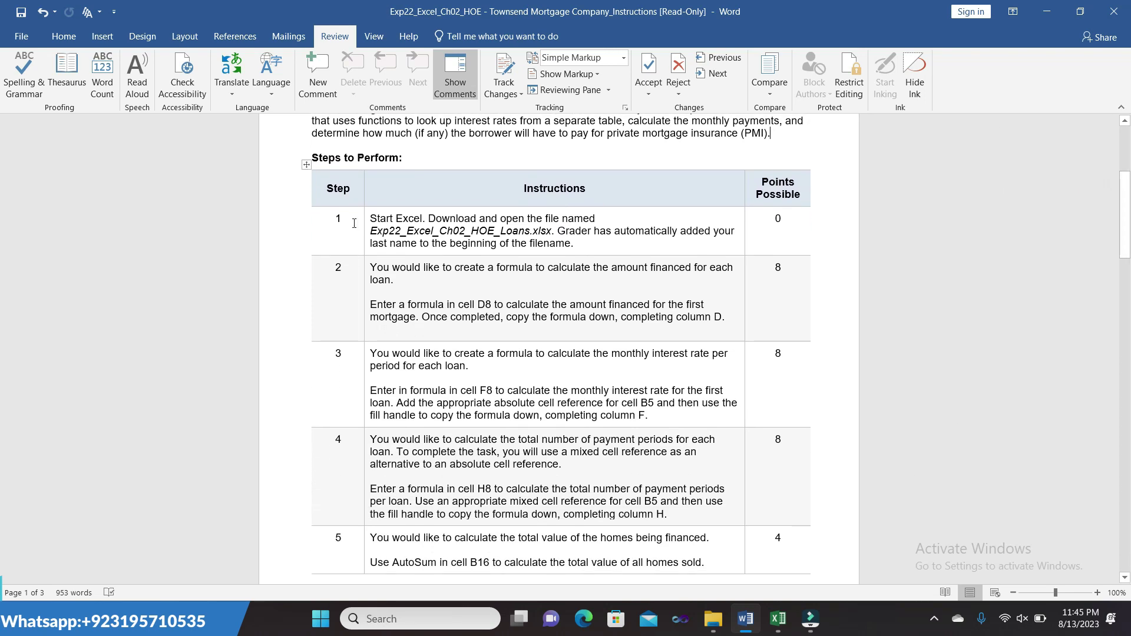
Highlight step 1's instructions in yellow, select the workbook file name, and switch to Excel.
left_click(367, 219)
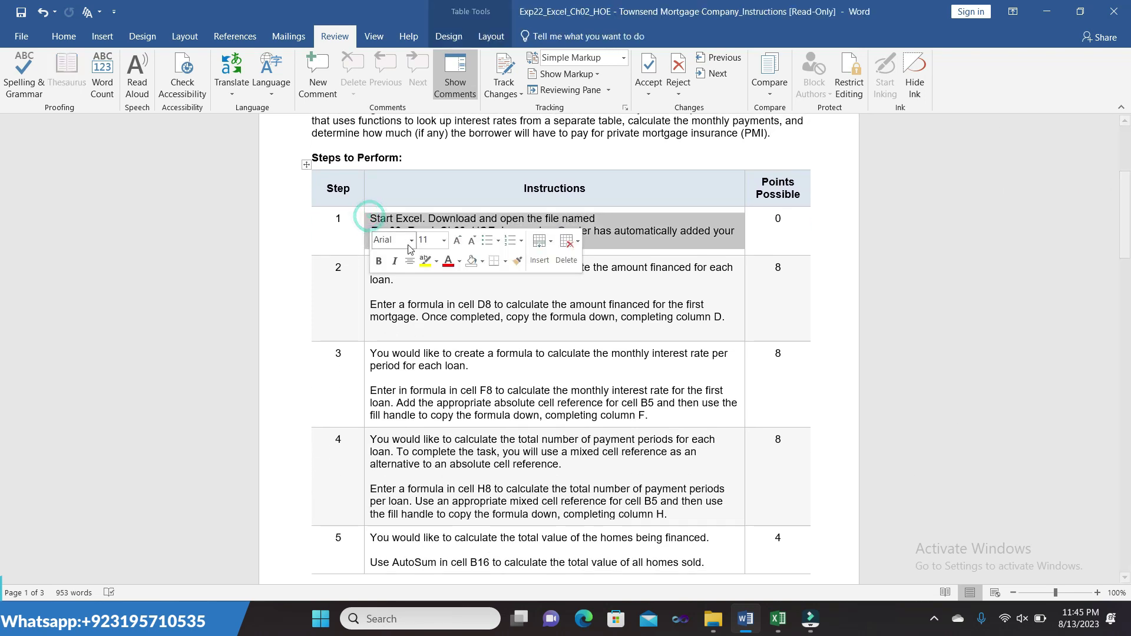
left_click(422, 262)
left_click(407, 291)
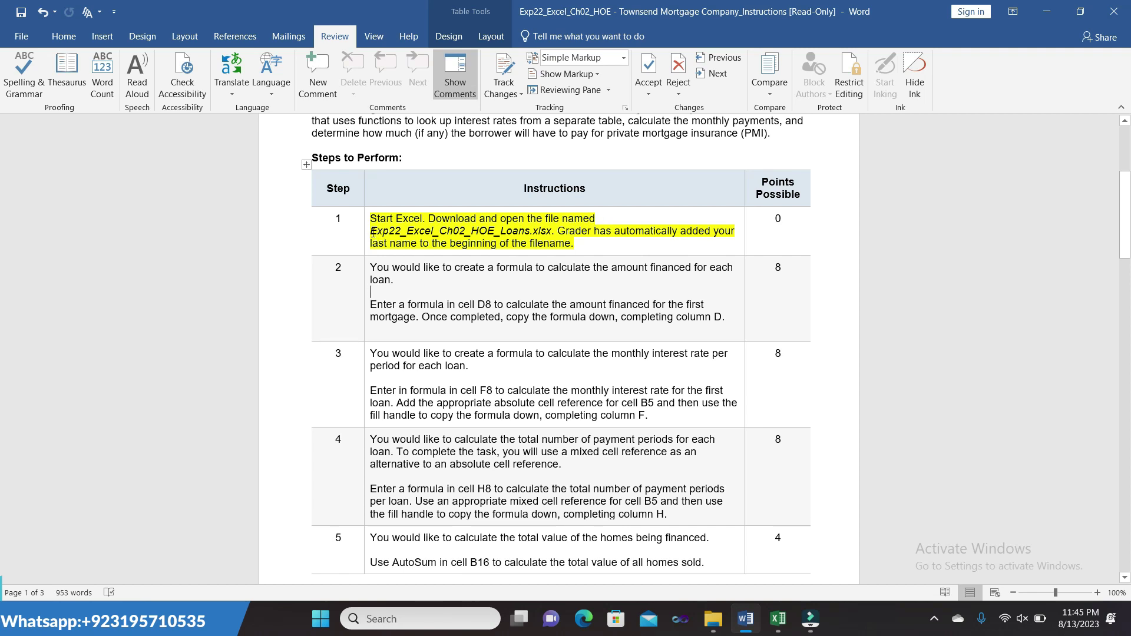
left_click_drag(370, 231, 554, 231)
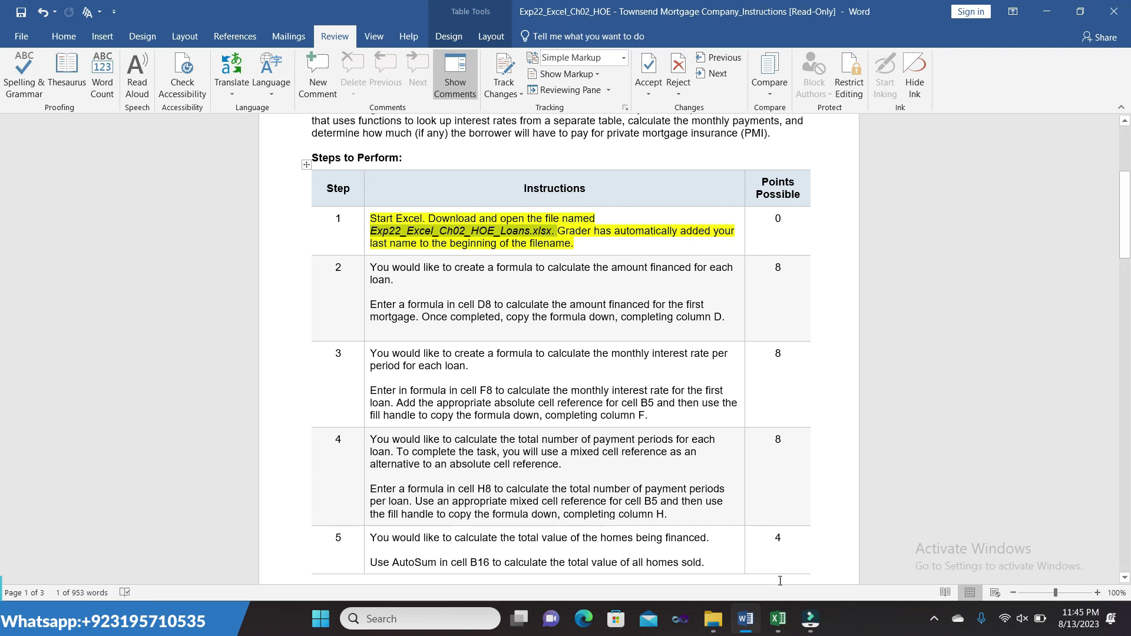
mouse_move(778, 619)
left_click(777, 629)
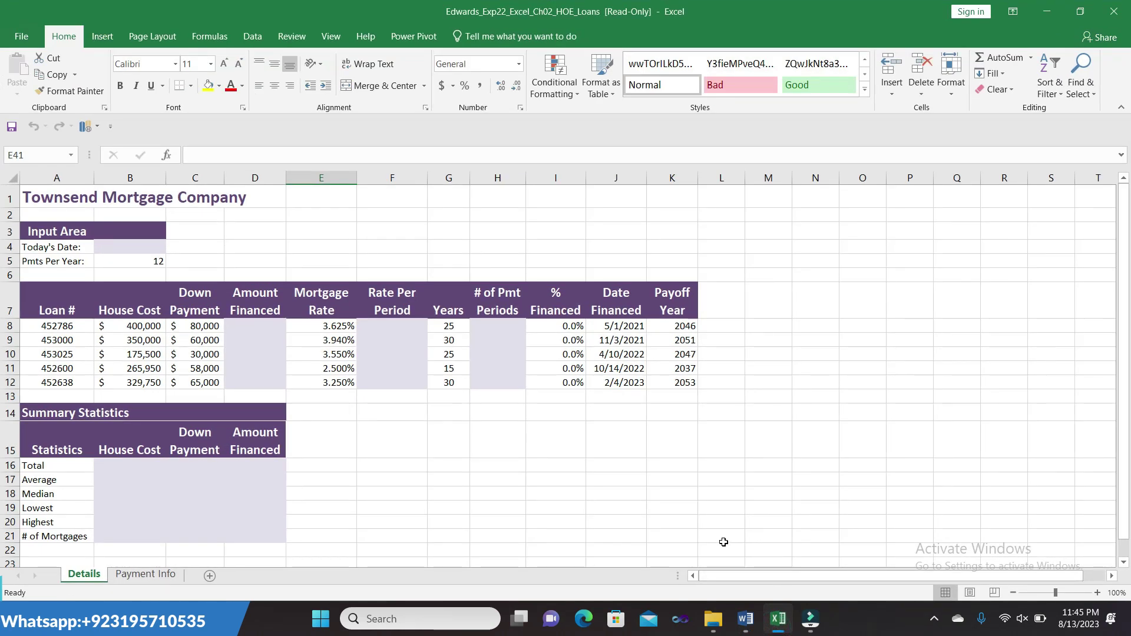
In Word, remove step 1's yellow highlight and highlight step 2's instructions yellow instead.
left_click(745, 619)
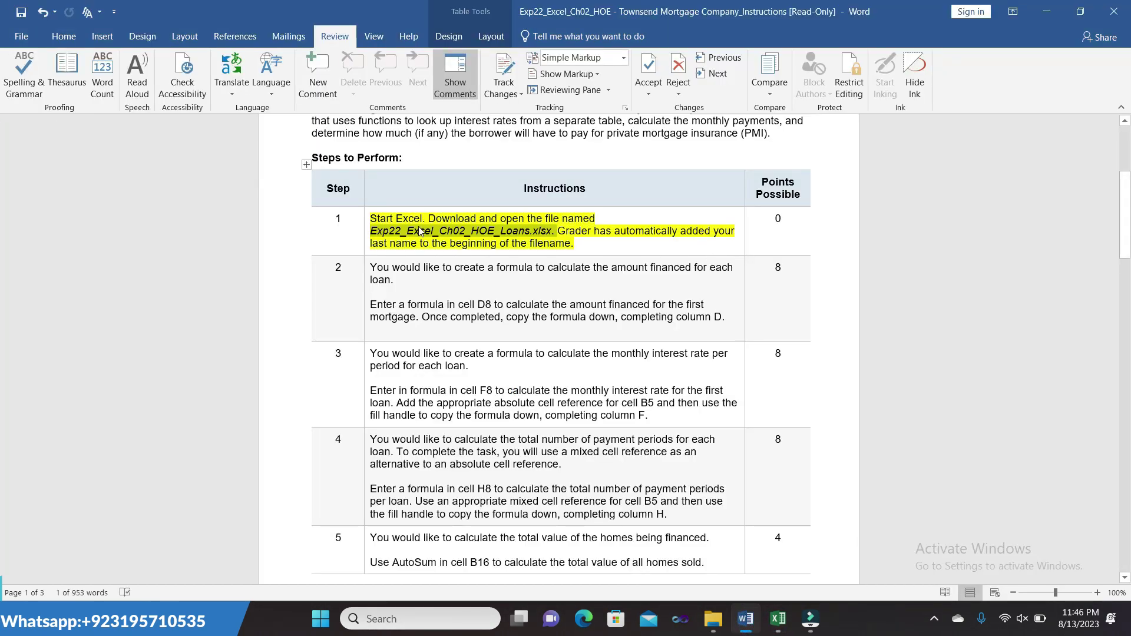
left_click(365, 218)
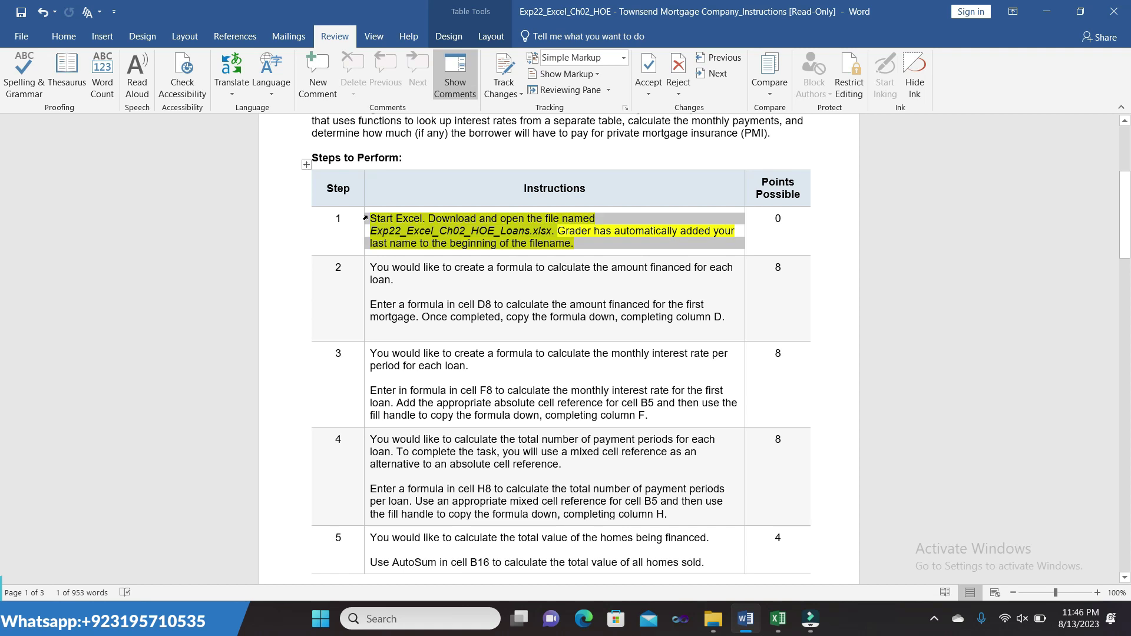
left_click(423, 266)
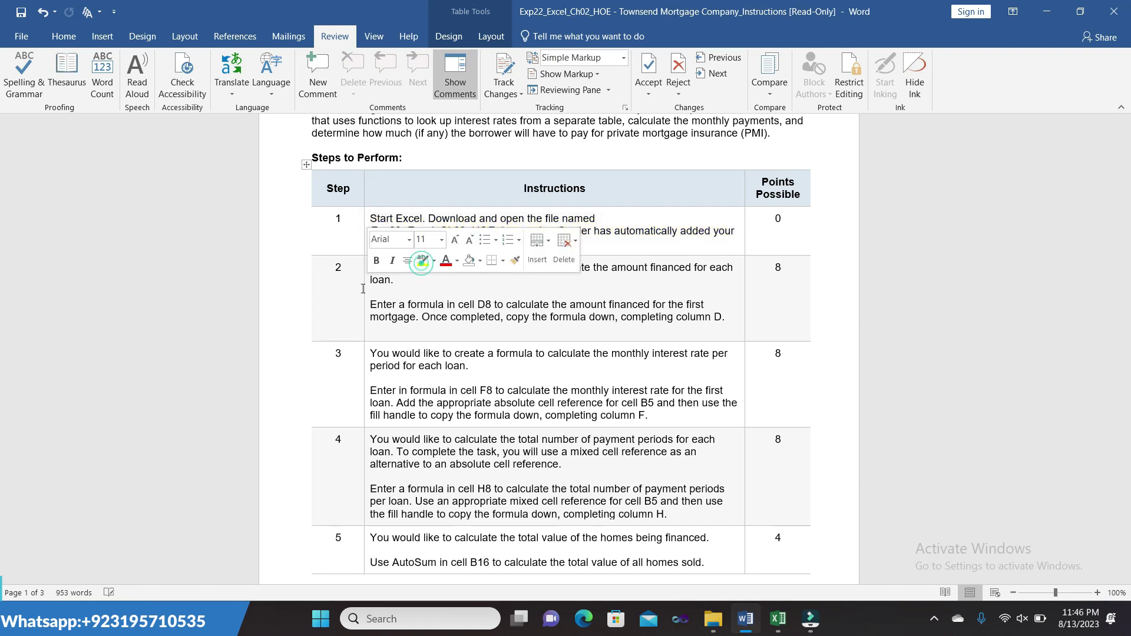
left_click(326, 299)
left_click(364, 267)
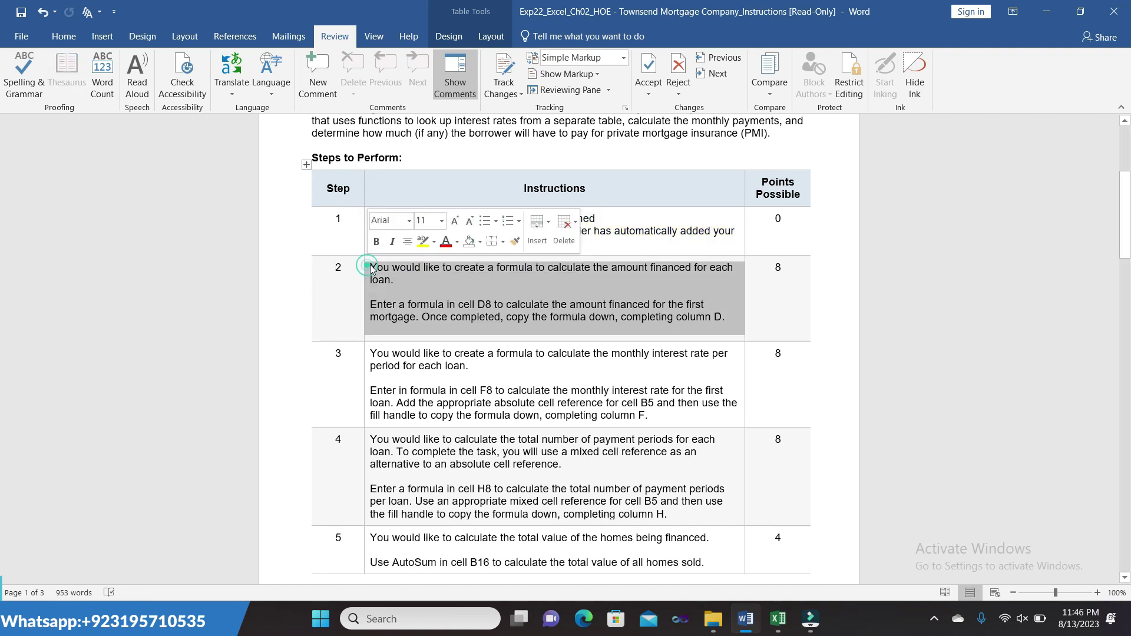
left_click(422, 243)
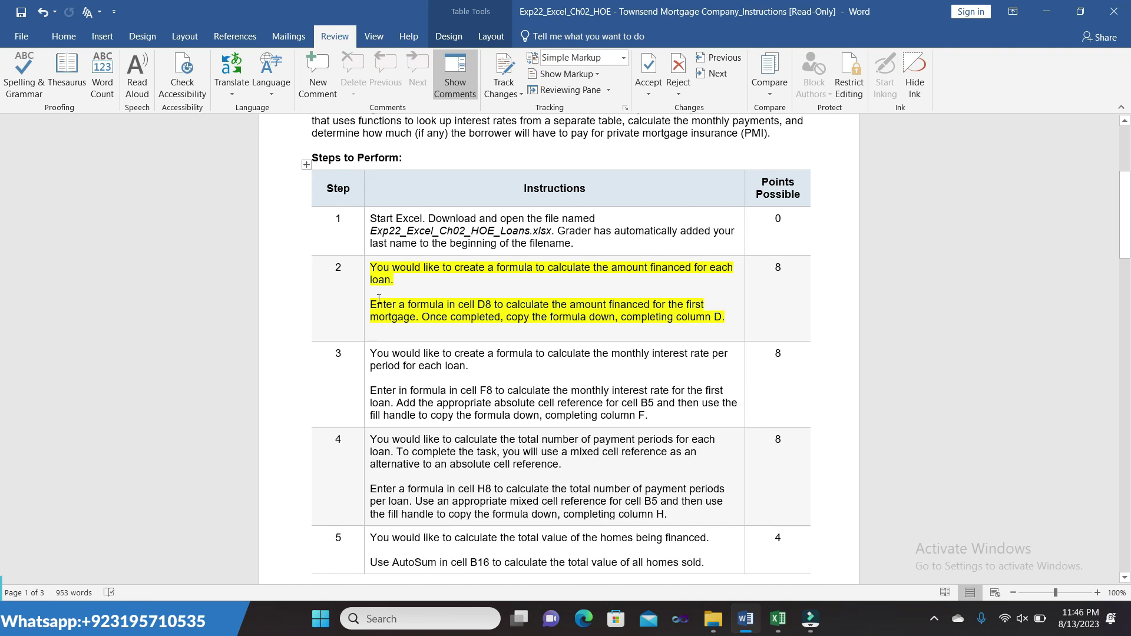
Select step 2's formula sentence through column D, then go to the loans workbook.
left_click_drag(371, 304, 635, 318)
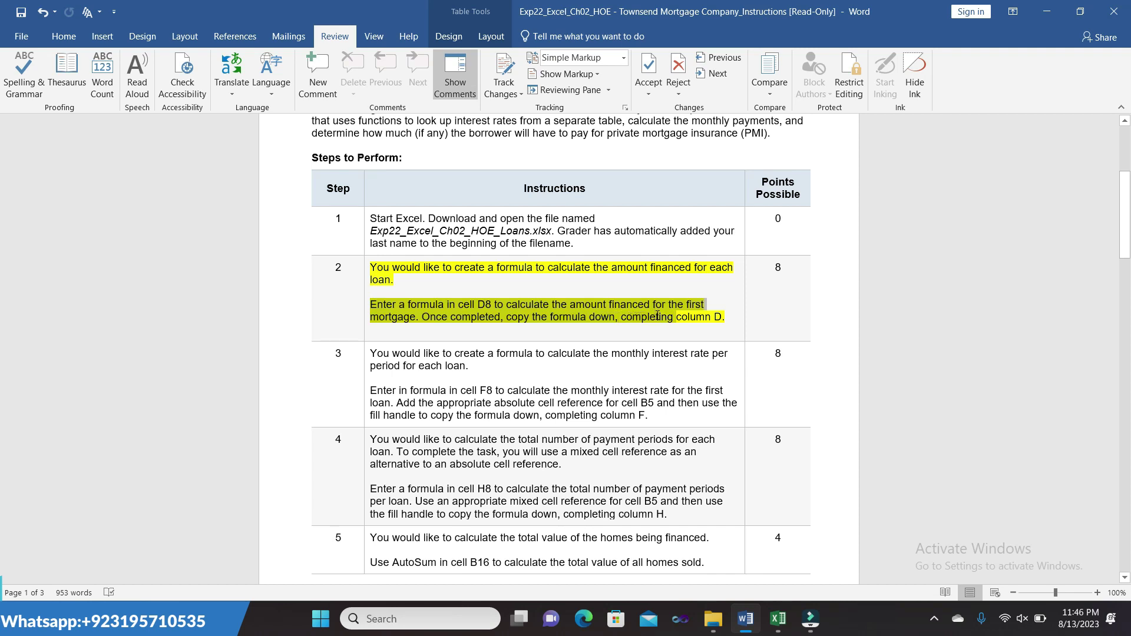
left_click_drag(657, 317, 726, 318)
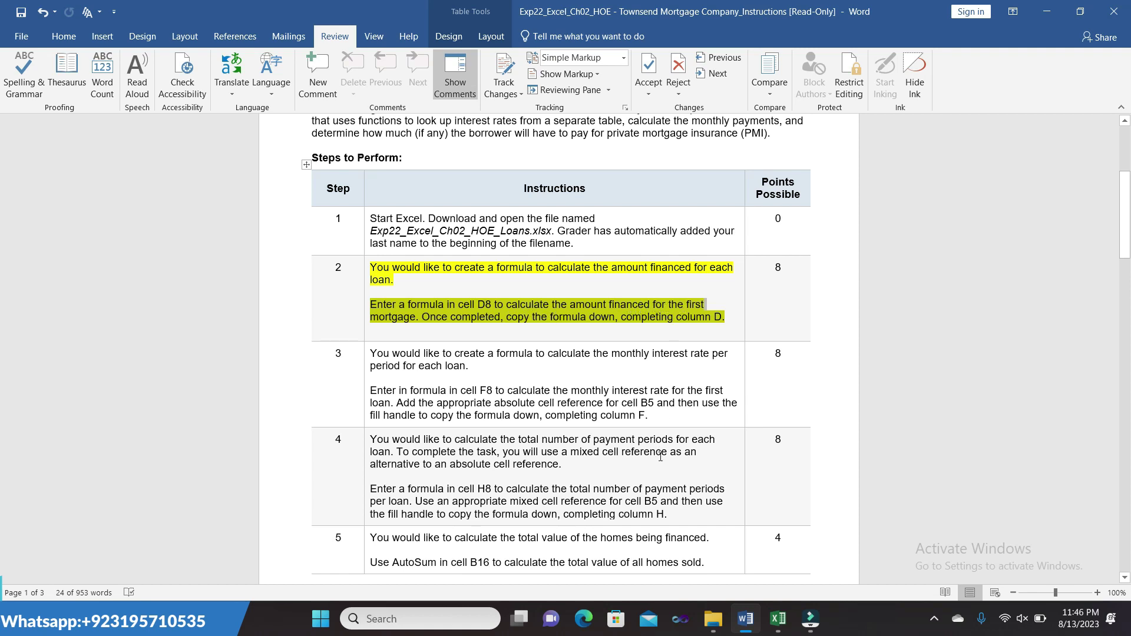
left_click(784, 626)
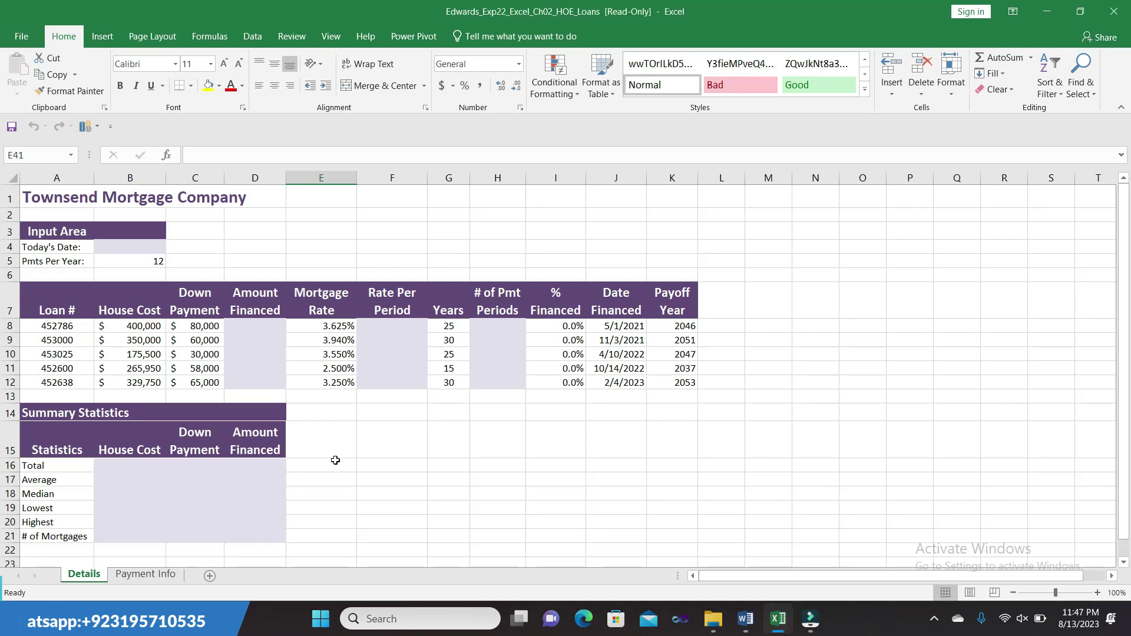
Enter =B8-C8 in D8 for a $320,000 amount financed, then return to Word.
left_click(240, 321)
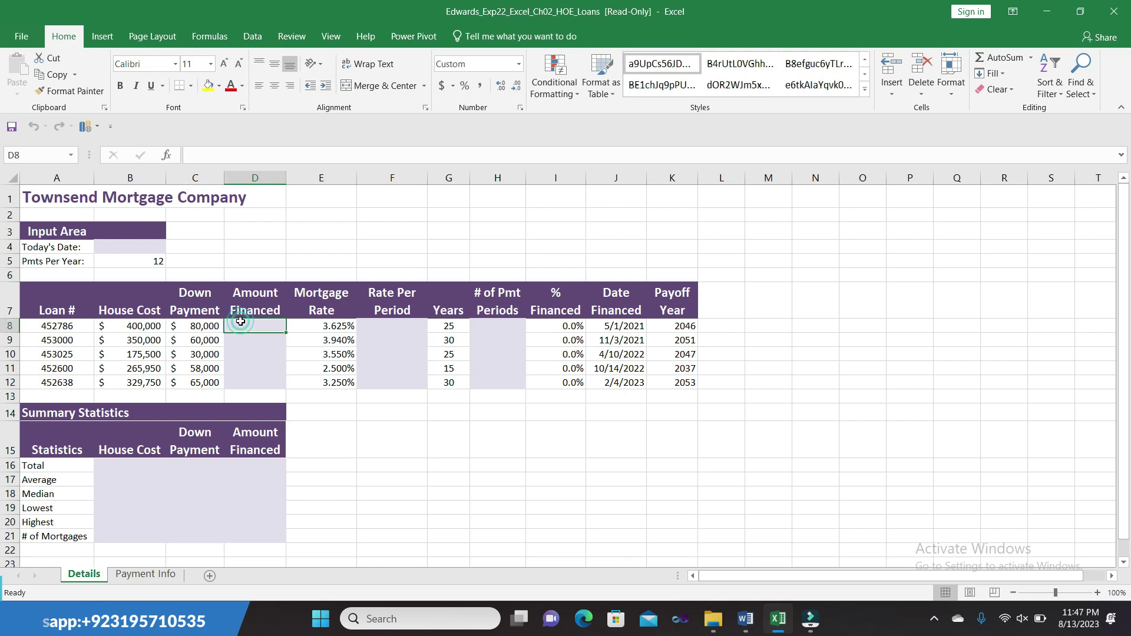
type("=")
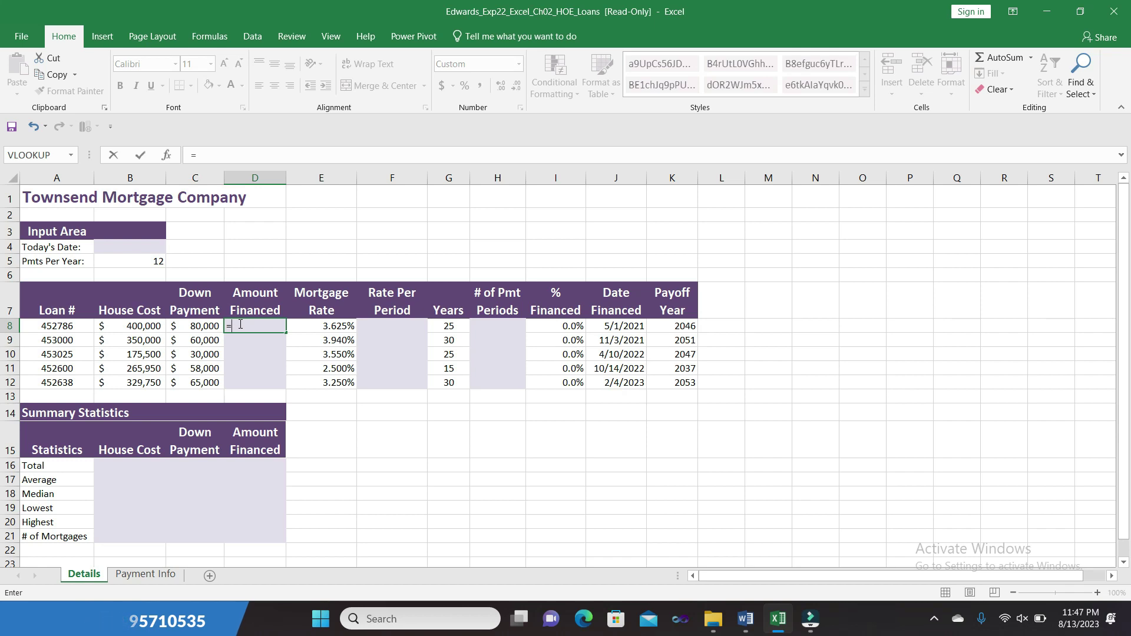
left_click(154, 325)
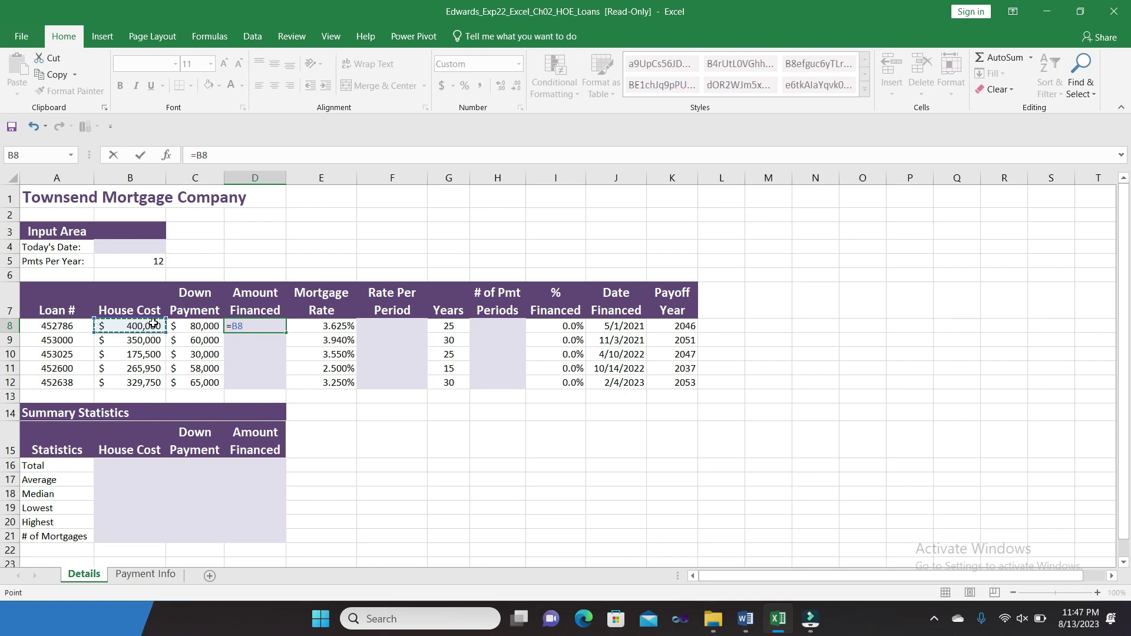
type("-")
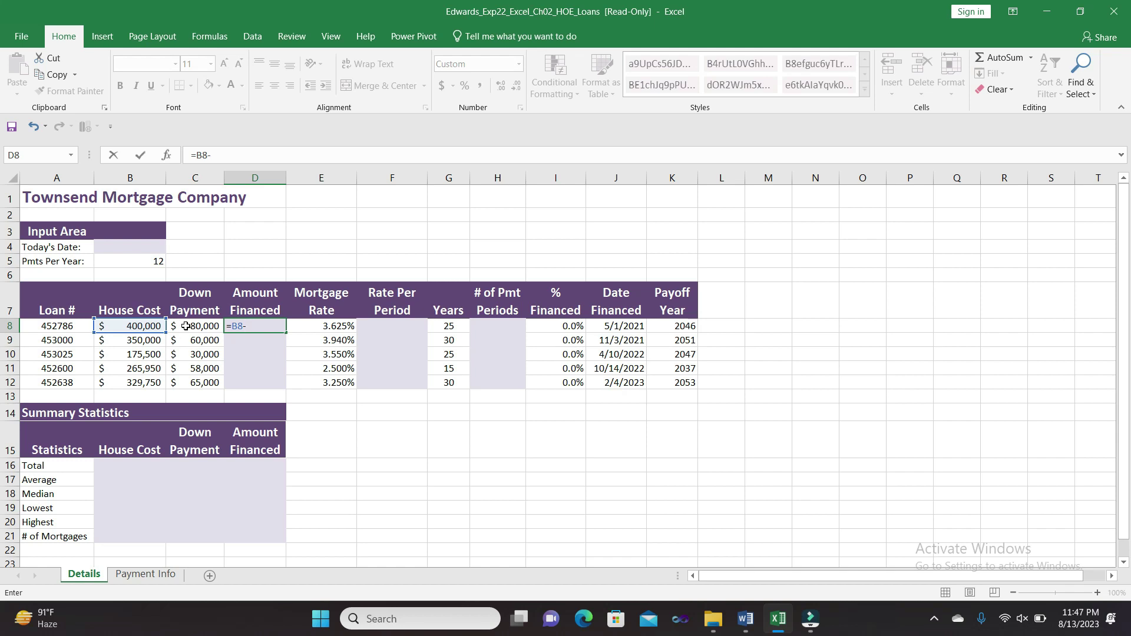
left_click(185, 326)
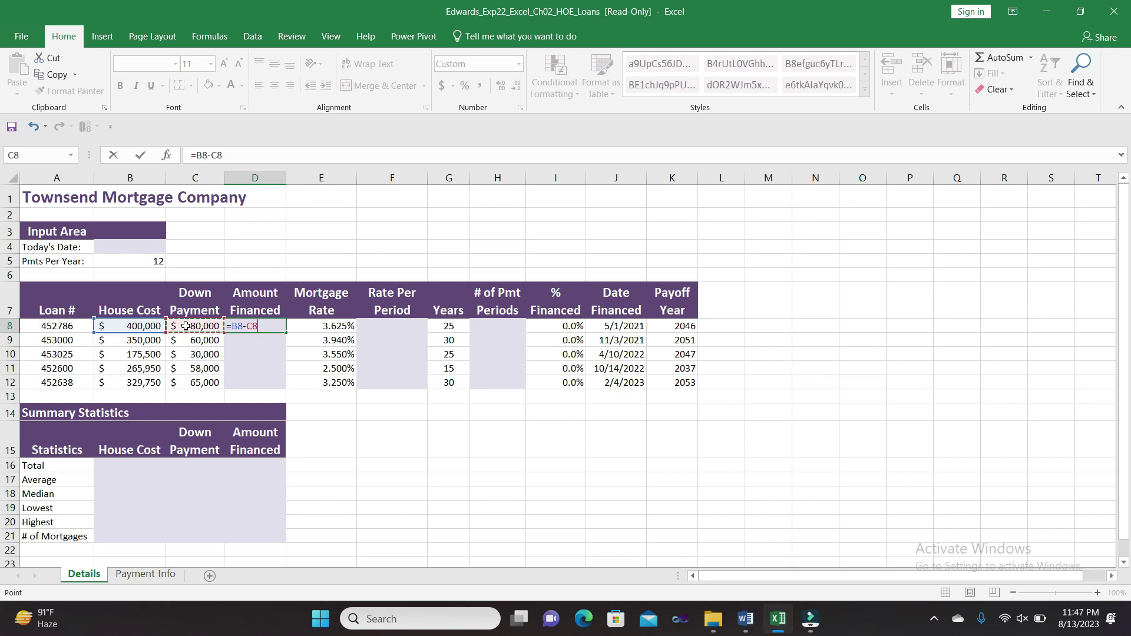
key("Return")
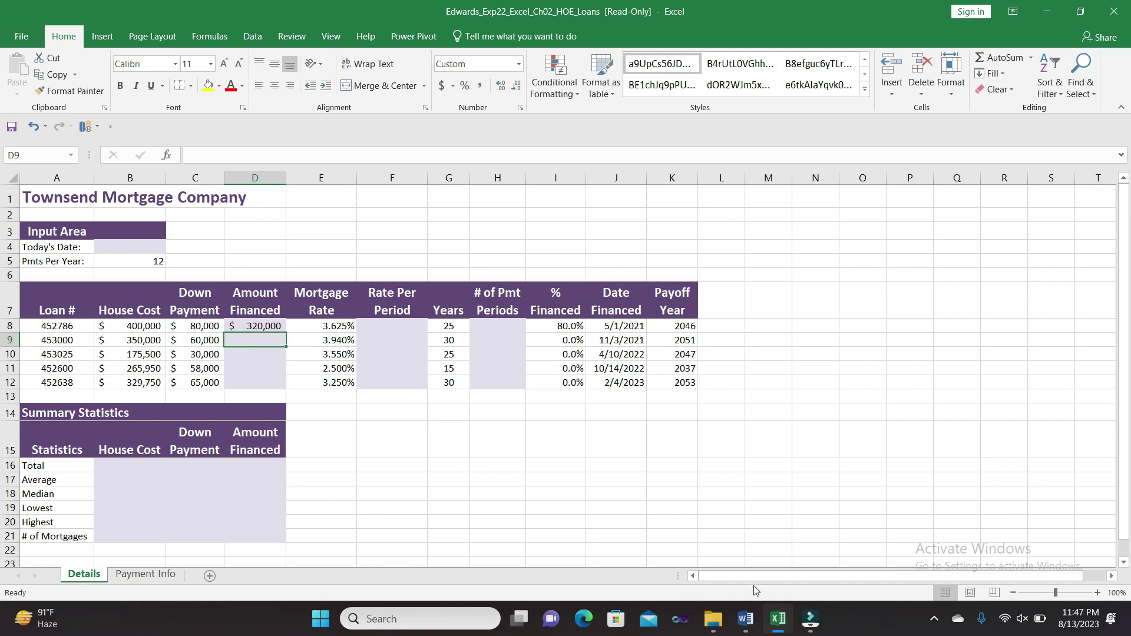
left_click(746, 619)
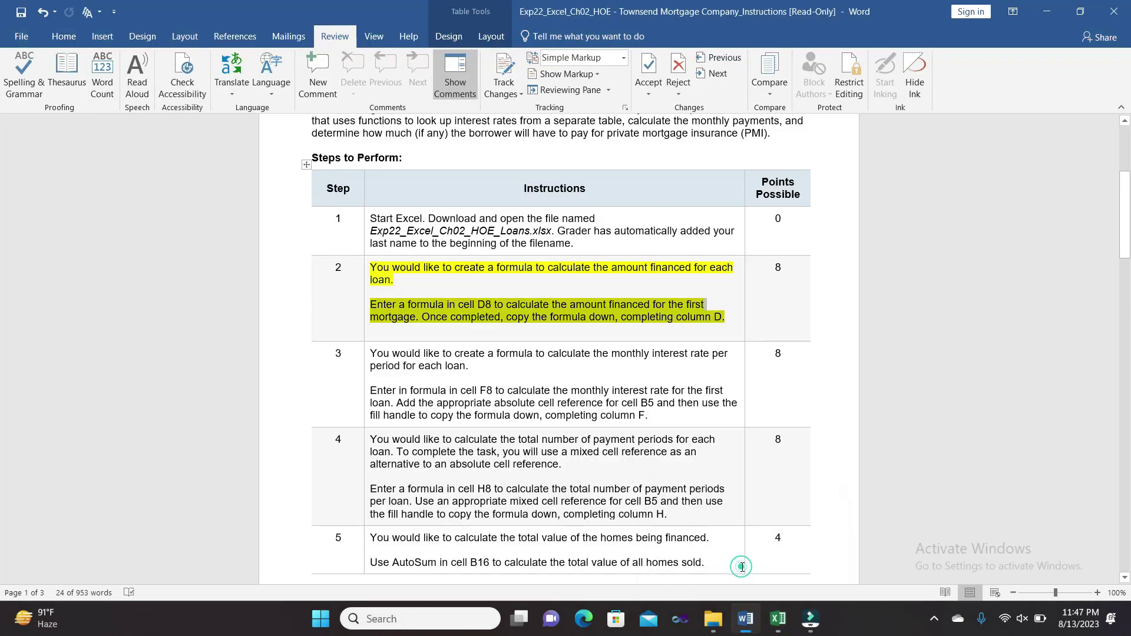
Mark step 2's copy-down instruction, then fill D8's formula through D12 ($290,000 to $264,750).
left_click(465, 335)
left_click_drag(507, 318, 722, 326)
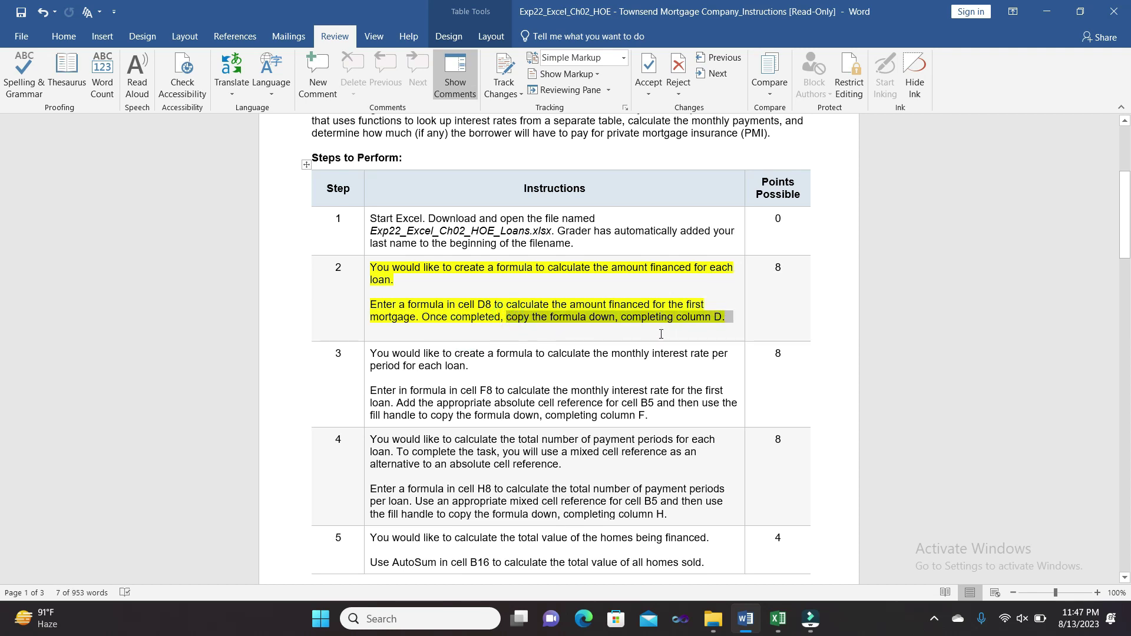
left_click(778, 619)
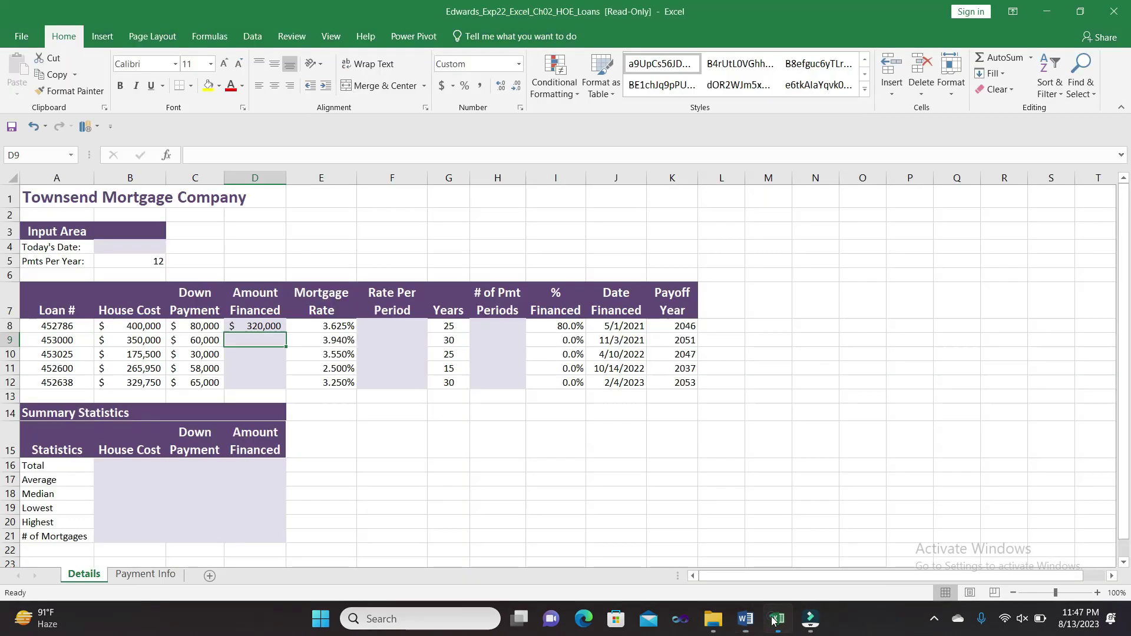
left_click(259, 326)
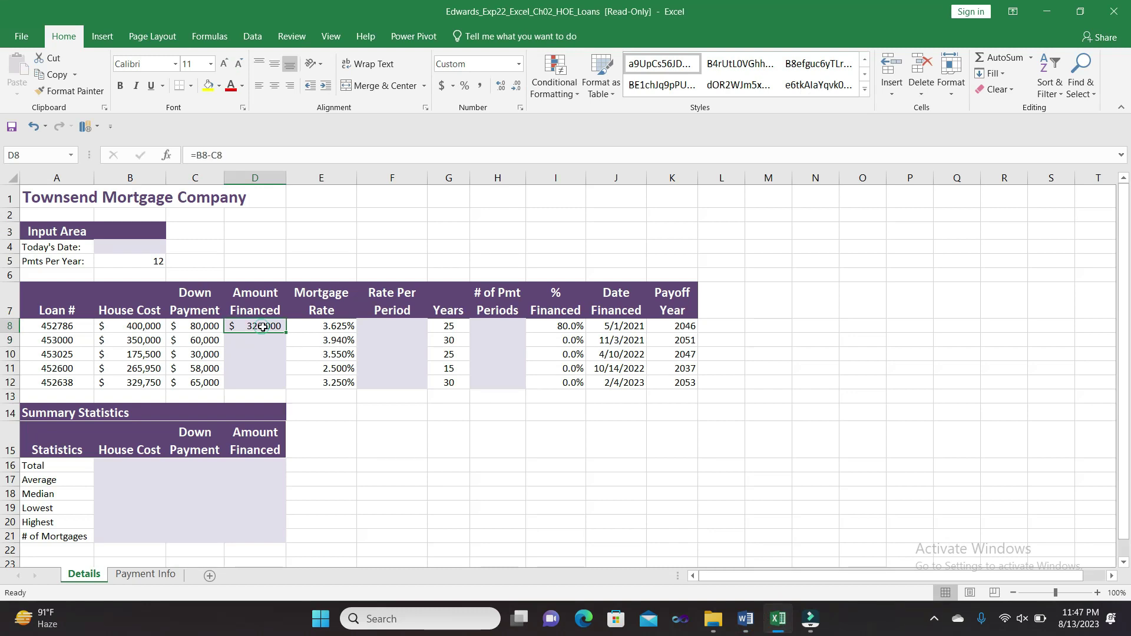
left_click_drag(288, 334, 284, 389)
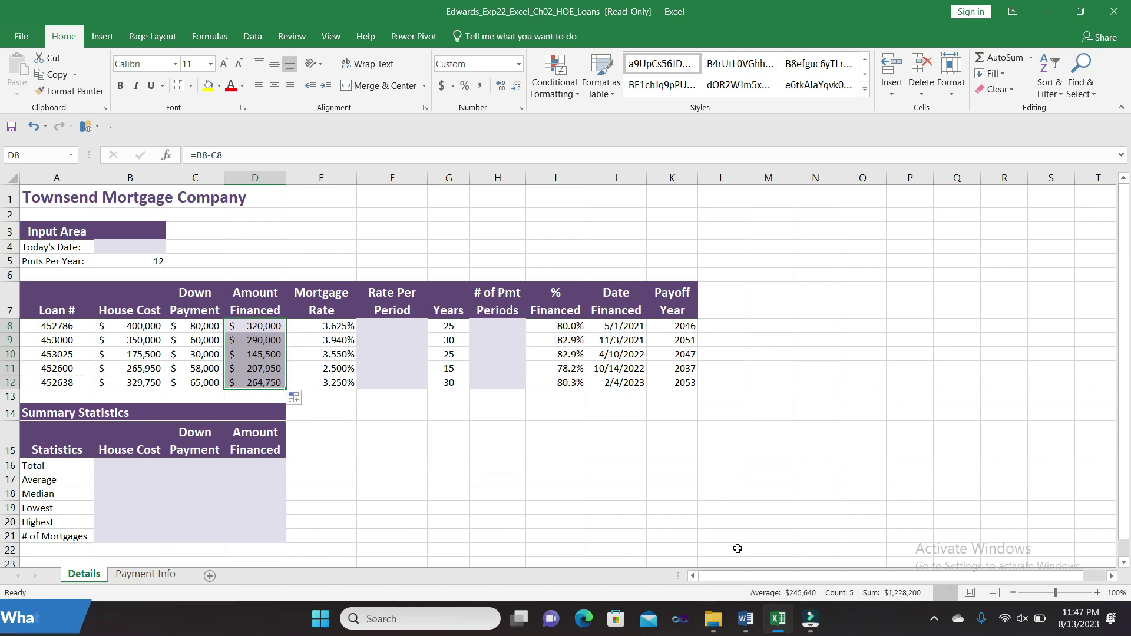
left_click(710, 549)
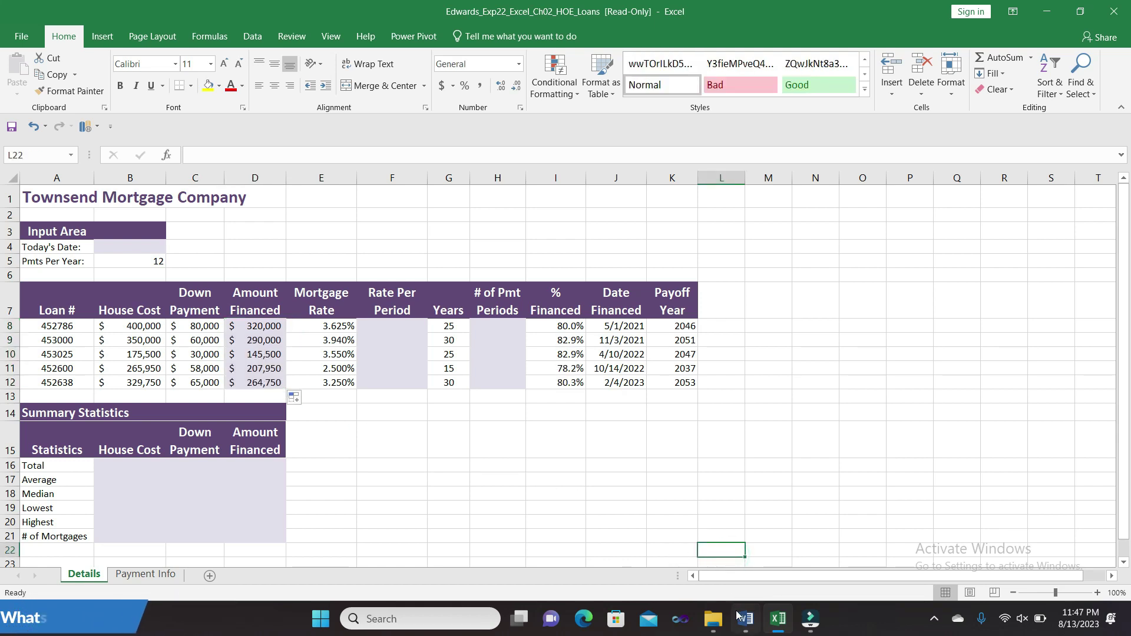
mouse_move(744, 619)
left_click(759, 558)
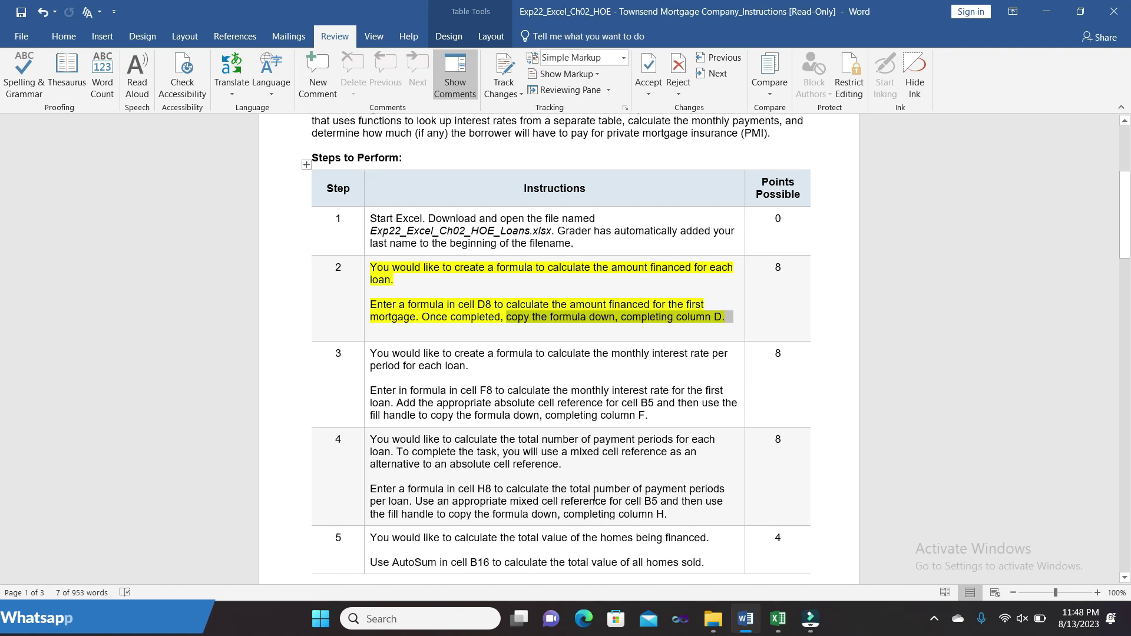
Move the yellow highlight from step 2 to step 3's instructions.
left_click(364, 267)
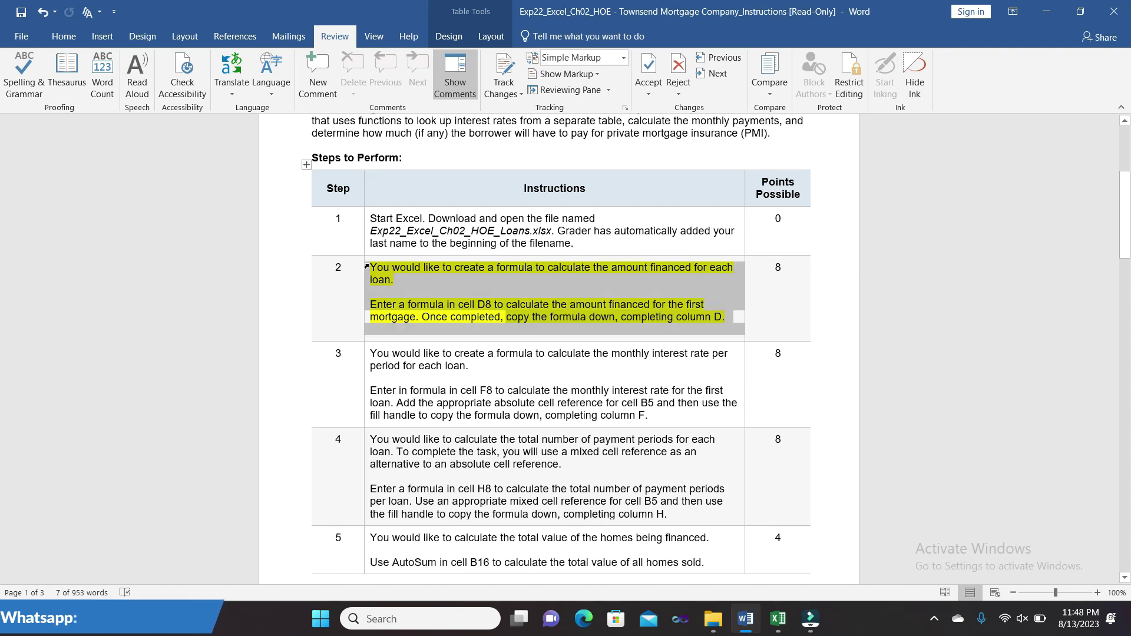
left_click(422, 241)
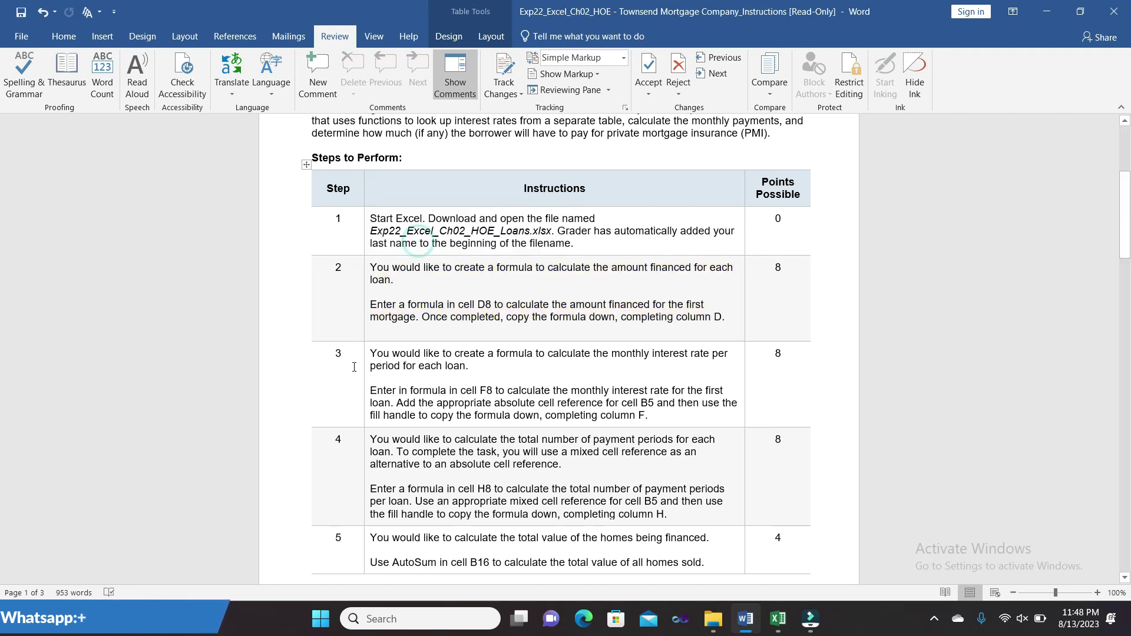
left_click(366, 351)
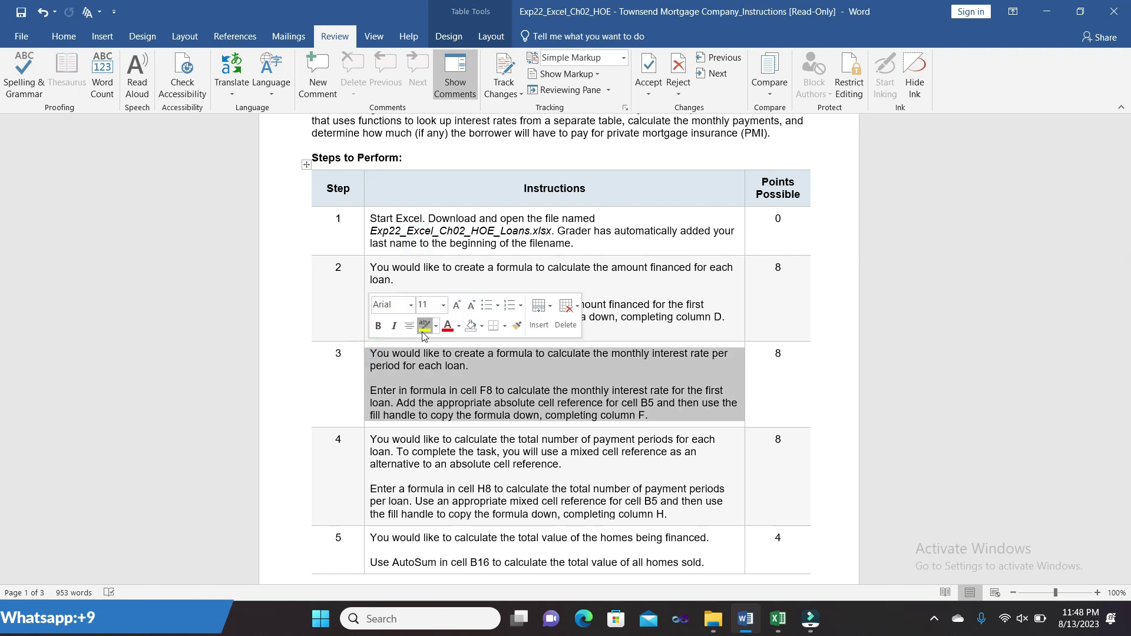
left_click(424, 325)
left_click_drag(1125, 231, 1124, 263)
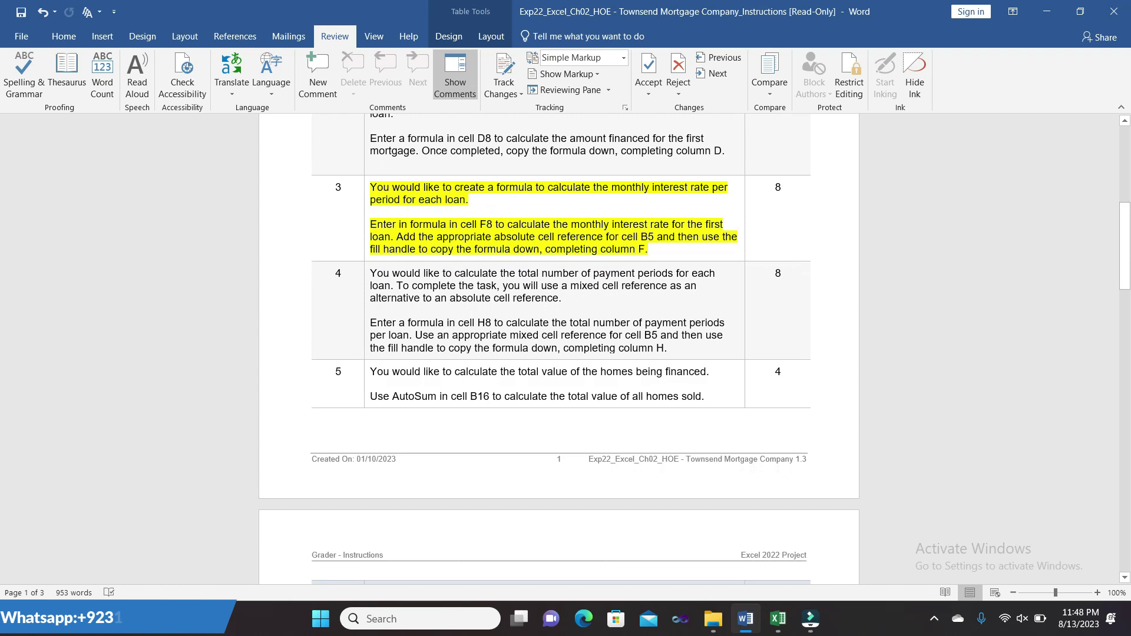
Mark step 3's formula instruction and switch to the loans workbook.
left_click(365, 216)
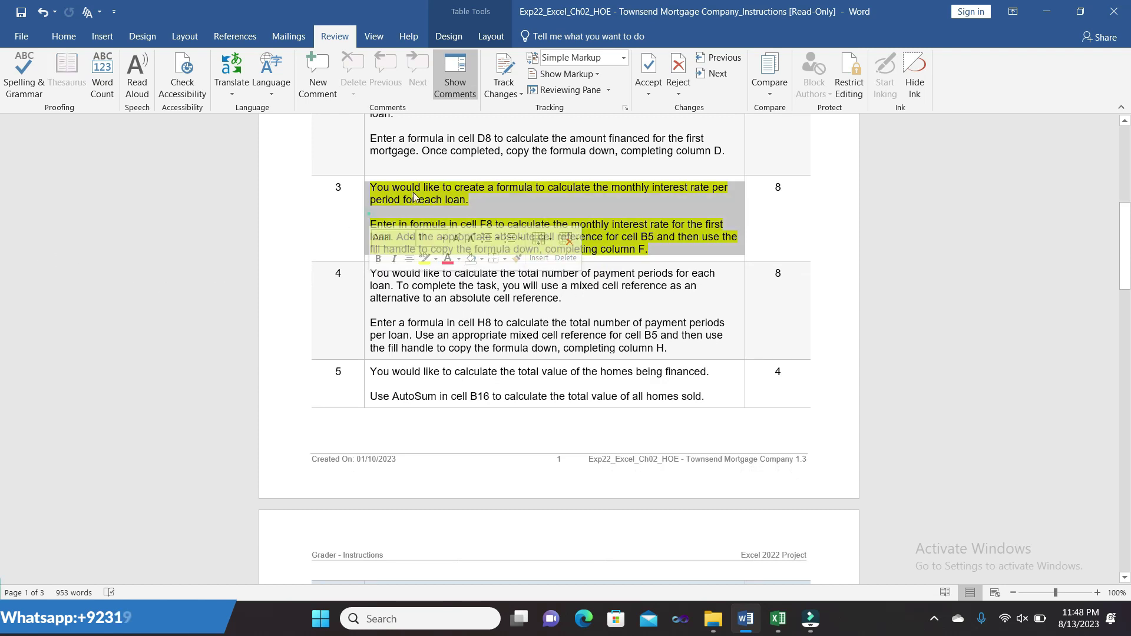
left_click(335, 228)
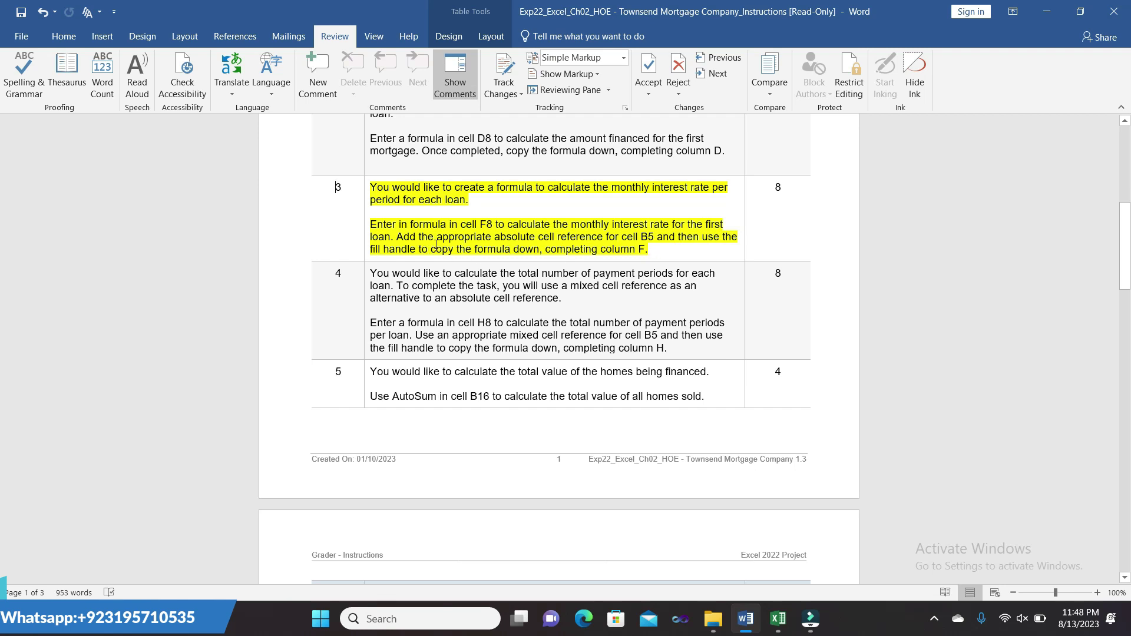
left_click_drag(370, 225, 660, 224)
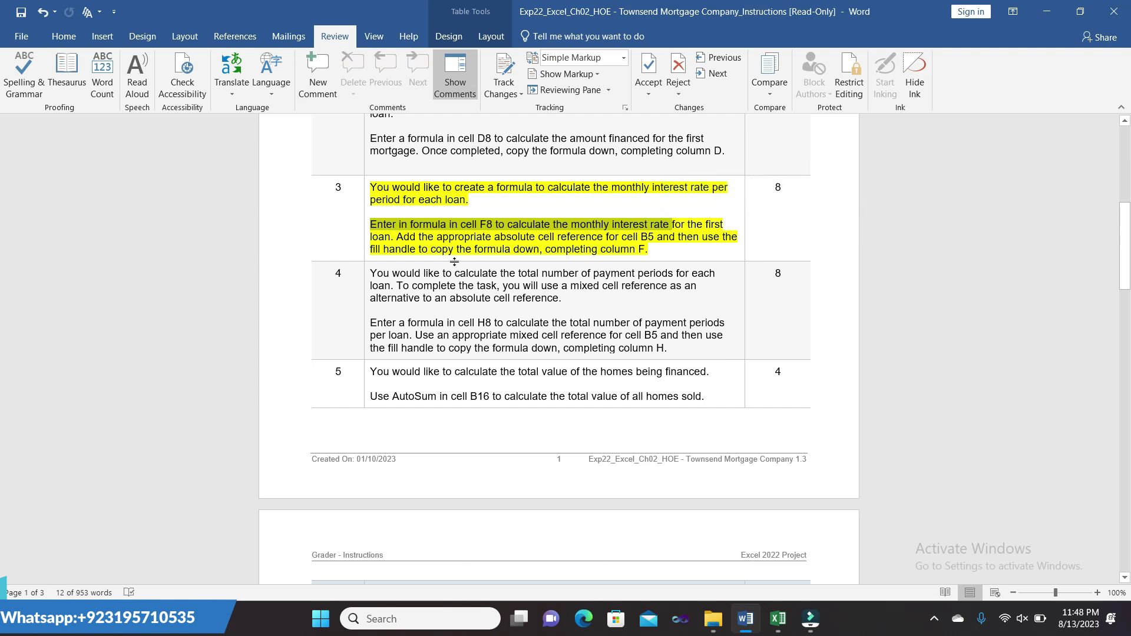
left_click(777, 619)
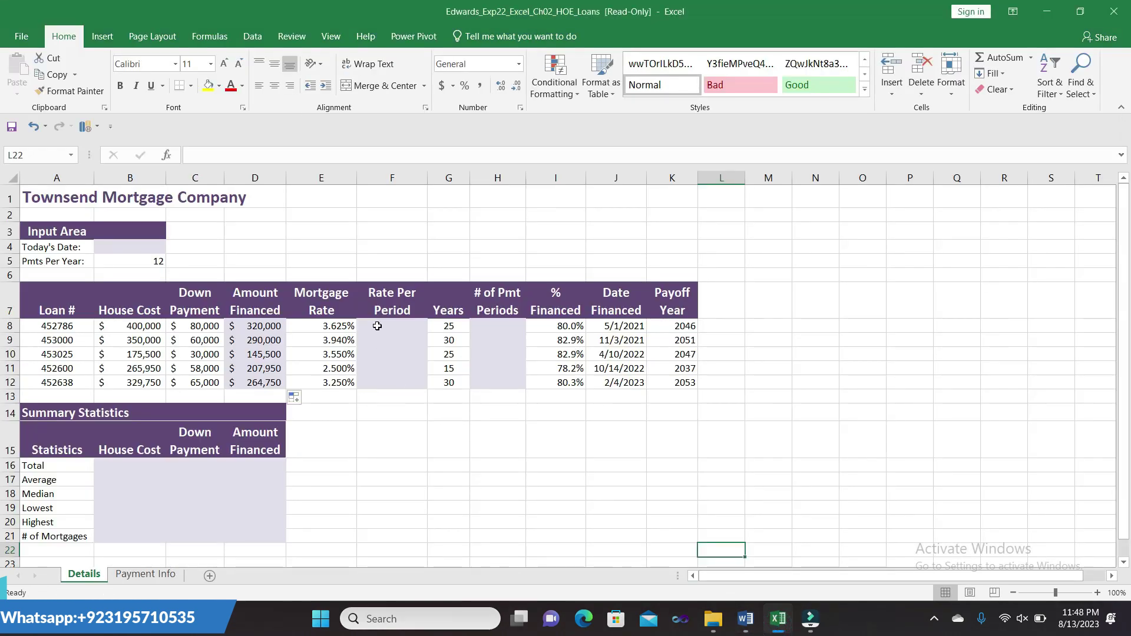
Enter =E8/$B$5 in F8, giving a 0.302% rate per period.
left_click(377, 323)
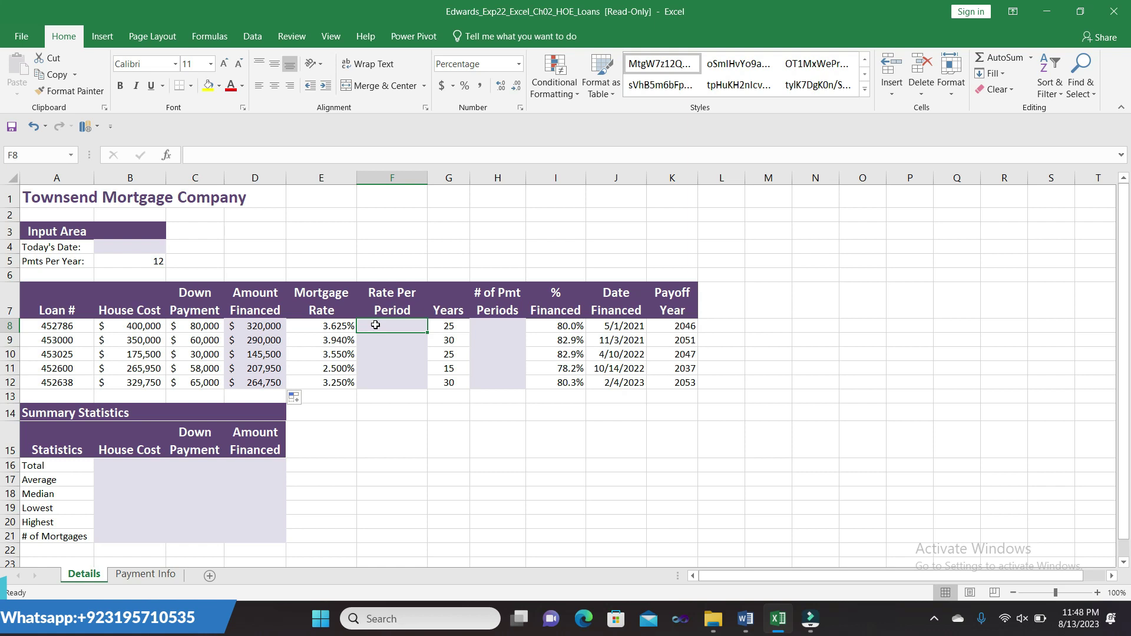
type("=")
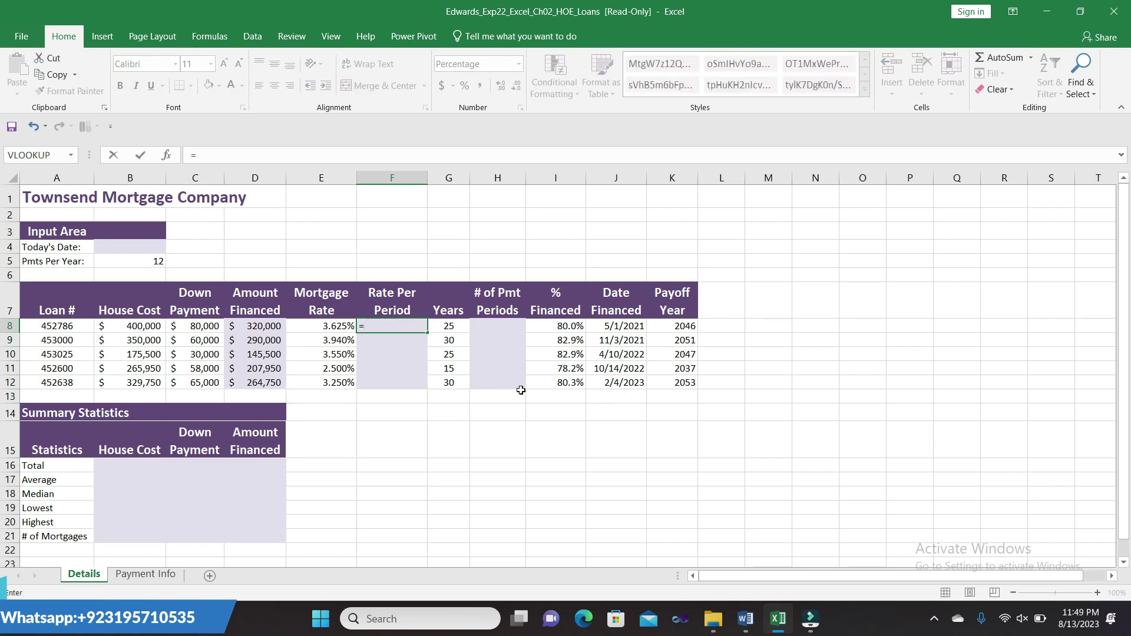
left_click(745, 619)
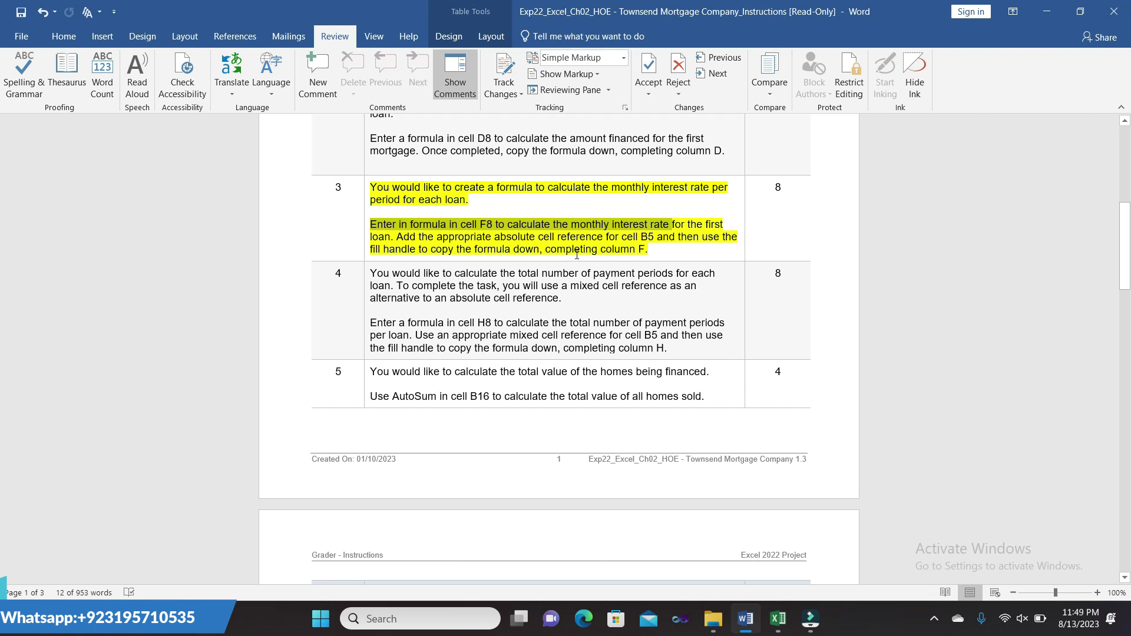
left_click(778, 618)
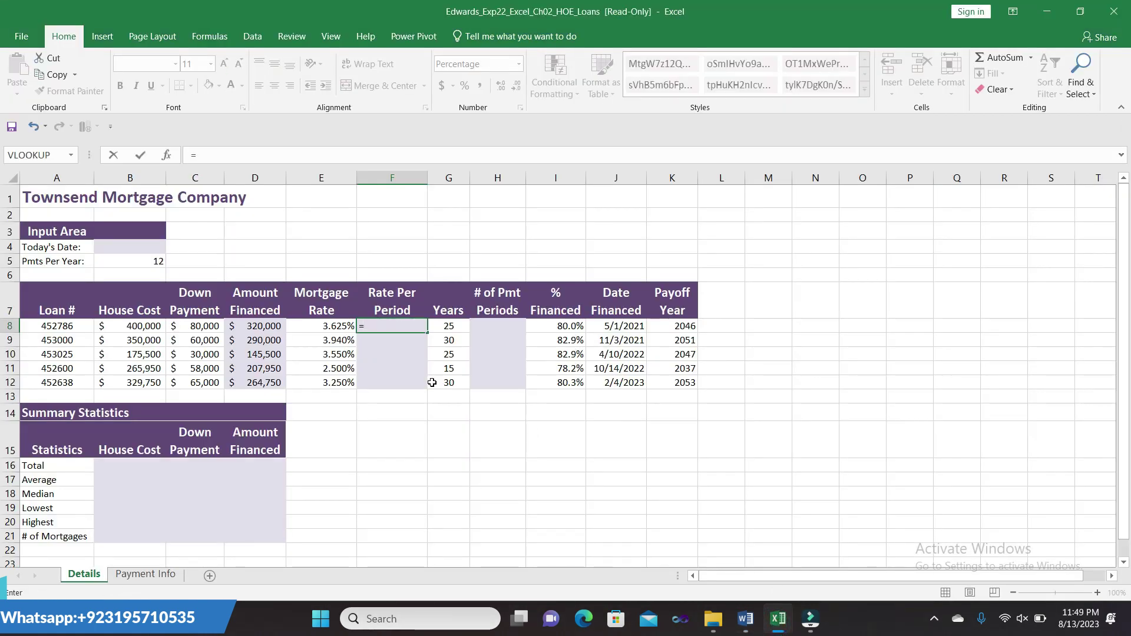
type("E8")
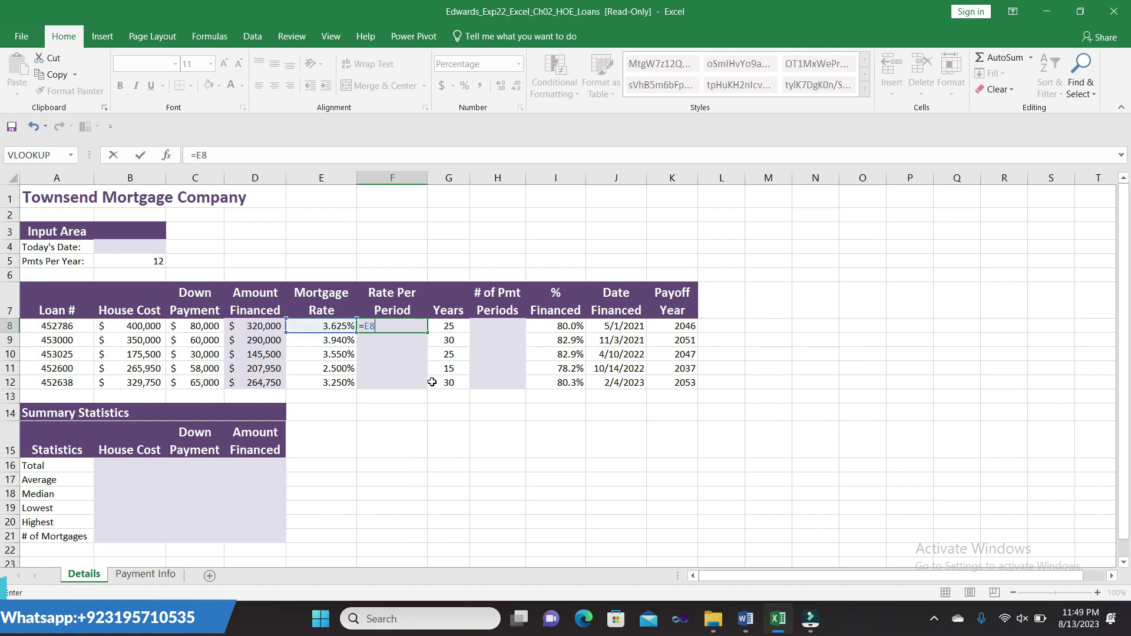
type("/")
type("$")
type("B$")
type("5")
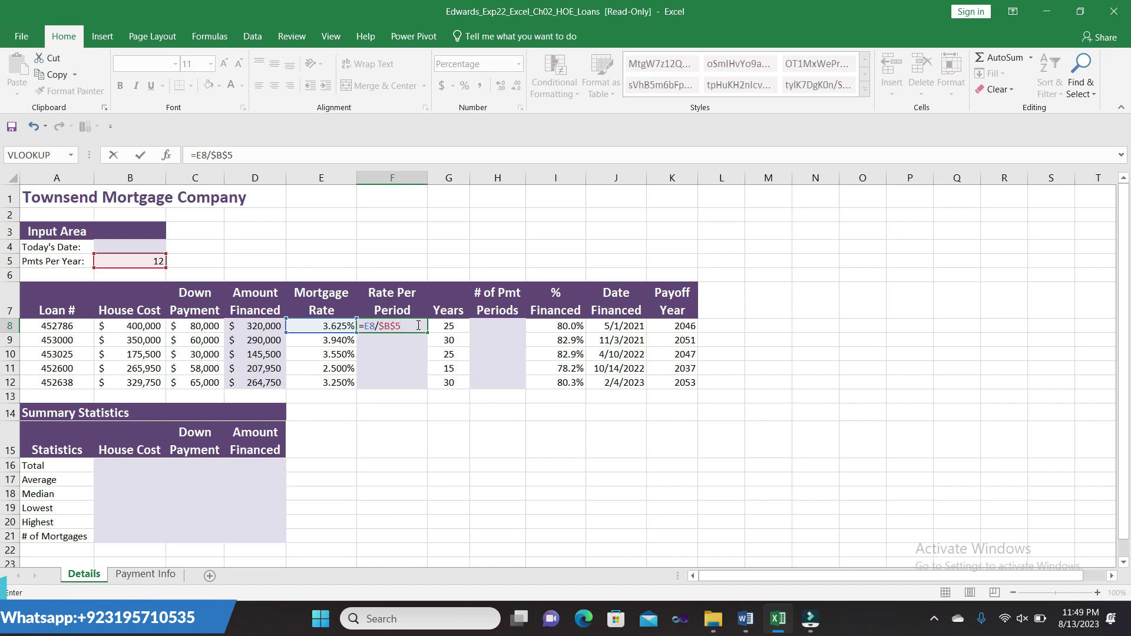
key("Return")
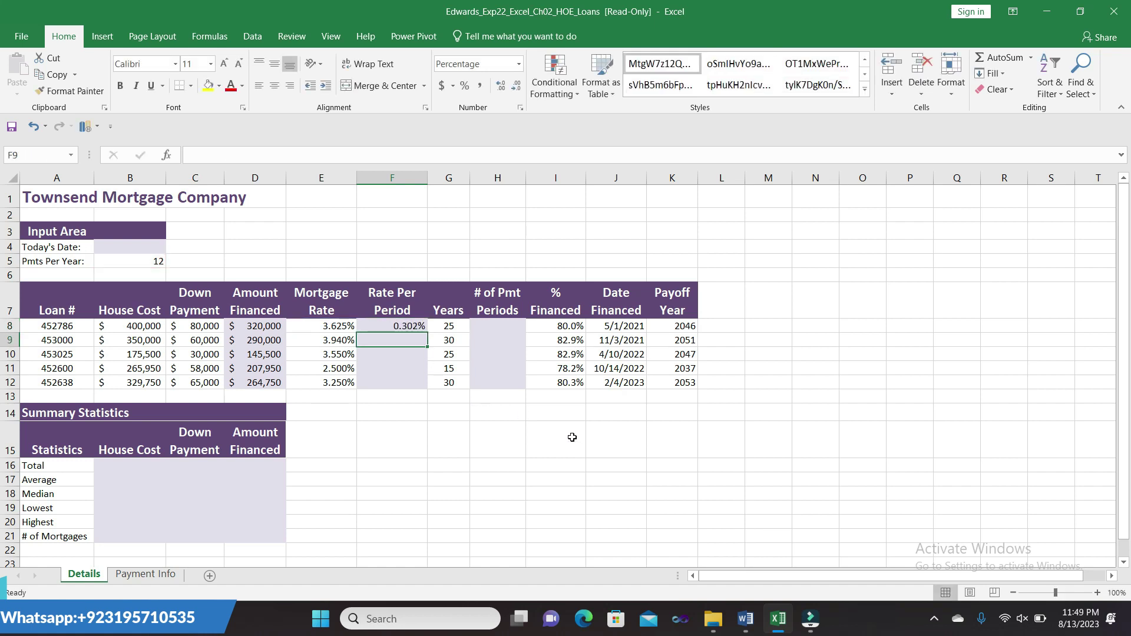
mouse_move(744, 618)
left_click(747, 627)
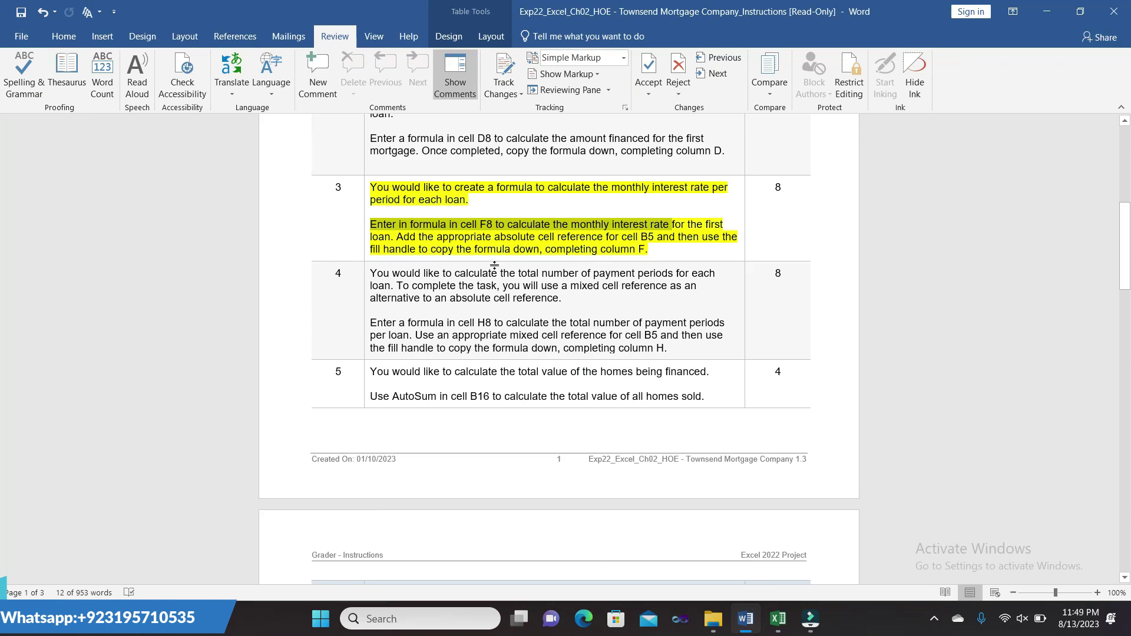
mouse_move(421, 249)
left_mouse_down()
mouse_move(513, 249)
mouse_move(488, 261)
left_mouse_up()
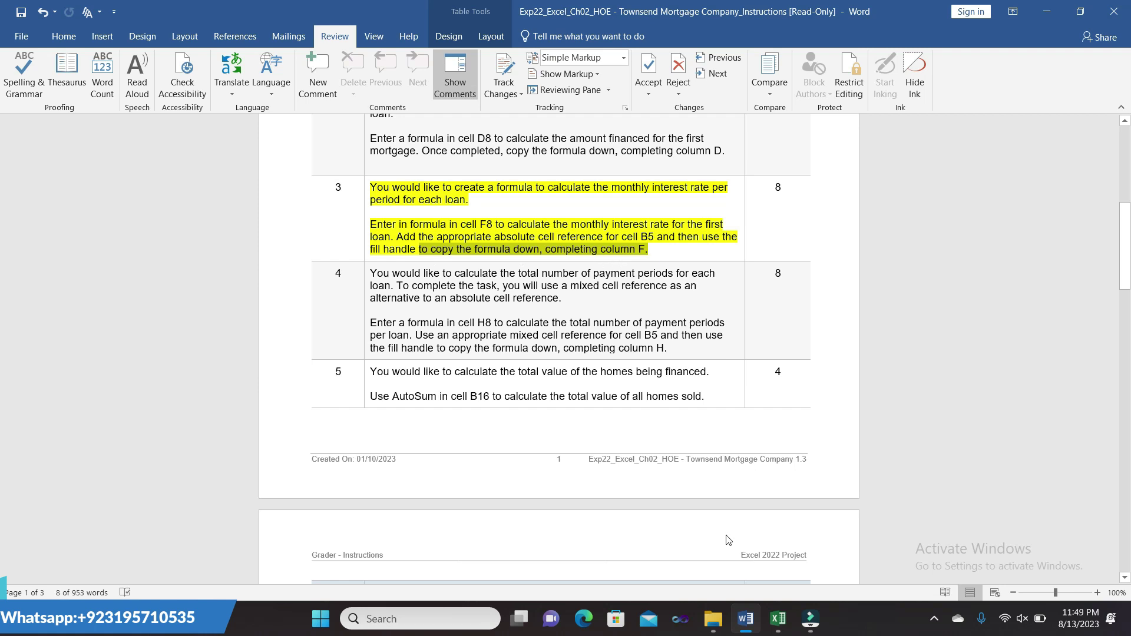
left_click(778, 619)
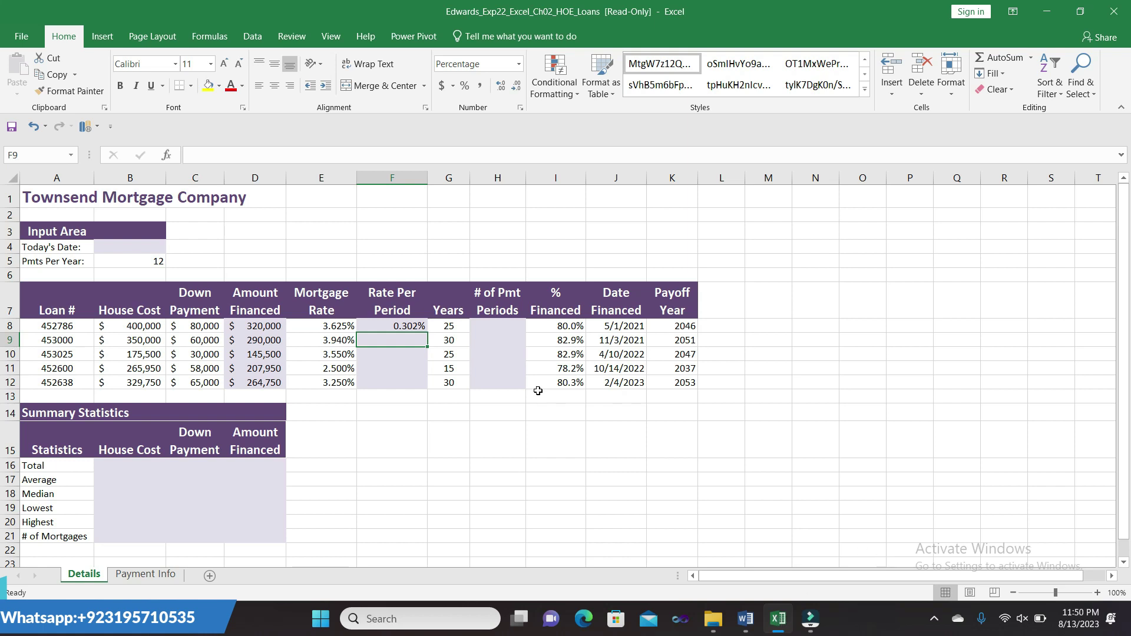
Fill F8's rate formula down to F12 (0.328%, 0.296%, 0.208%, 0.271%) and return to Word.
left_click(413, 328)
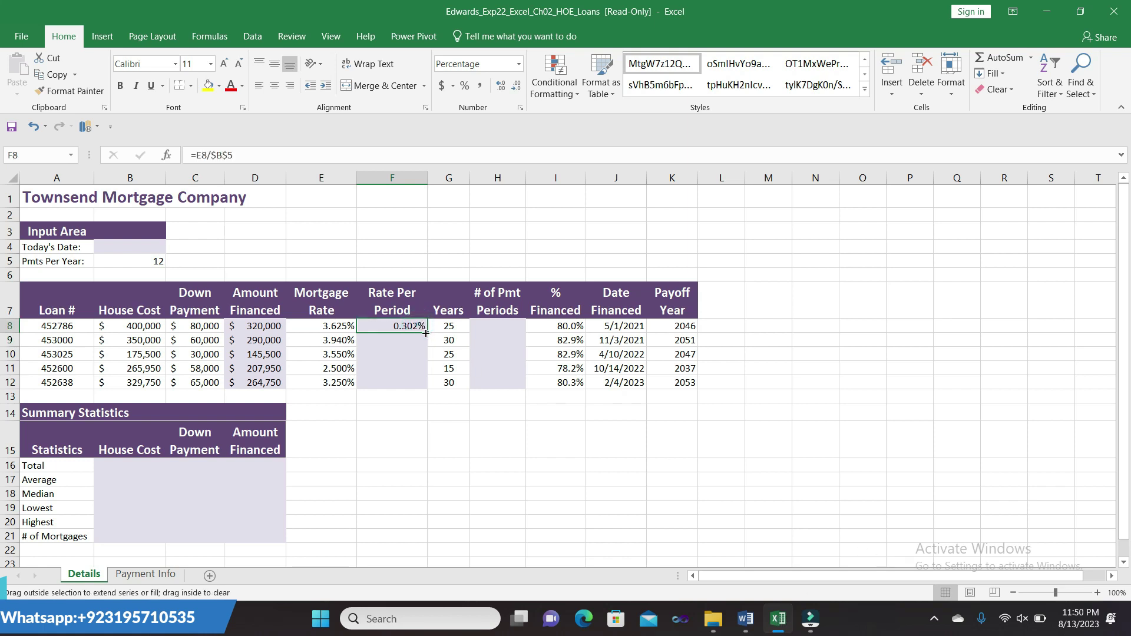
left_click_drag(425, 334, 425, 388)
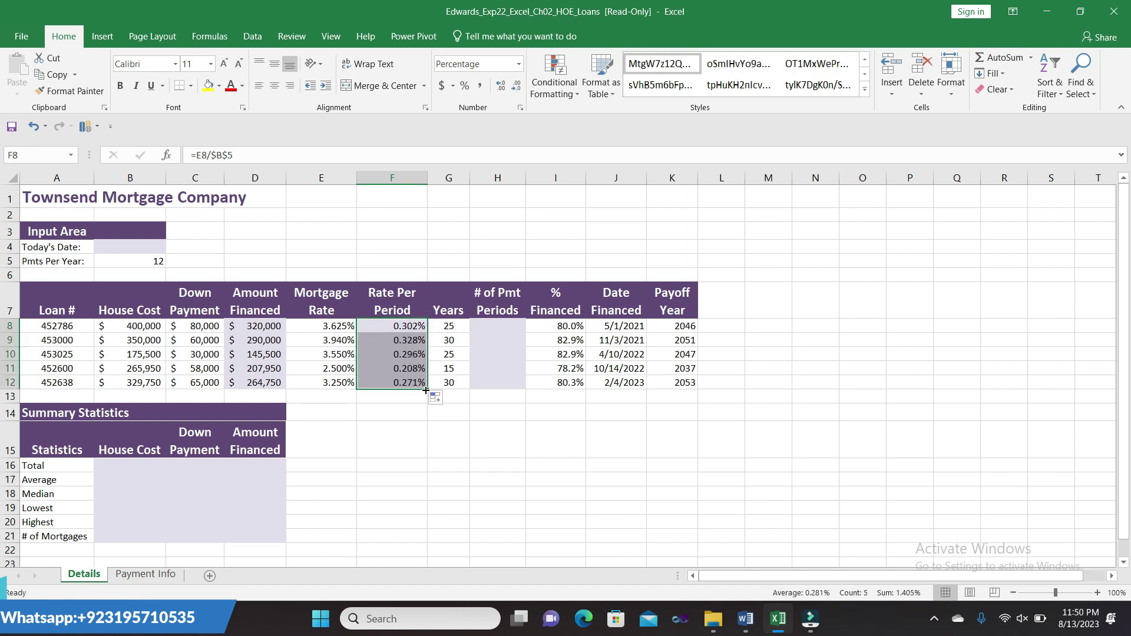
left_click(521, 420)
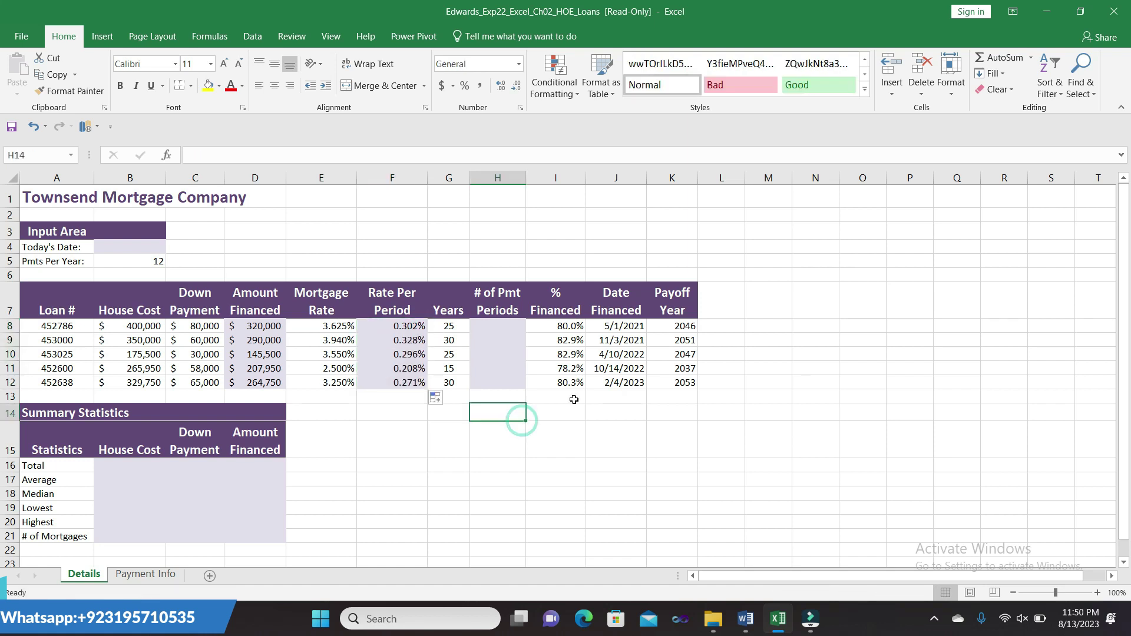
left_click(744, 620)
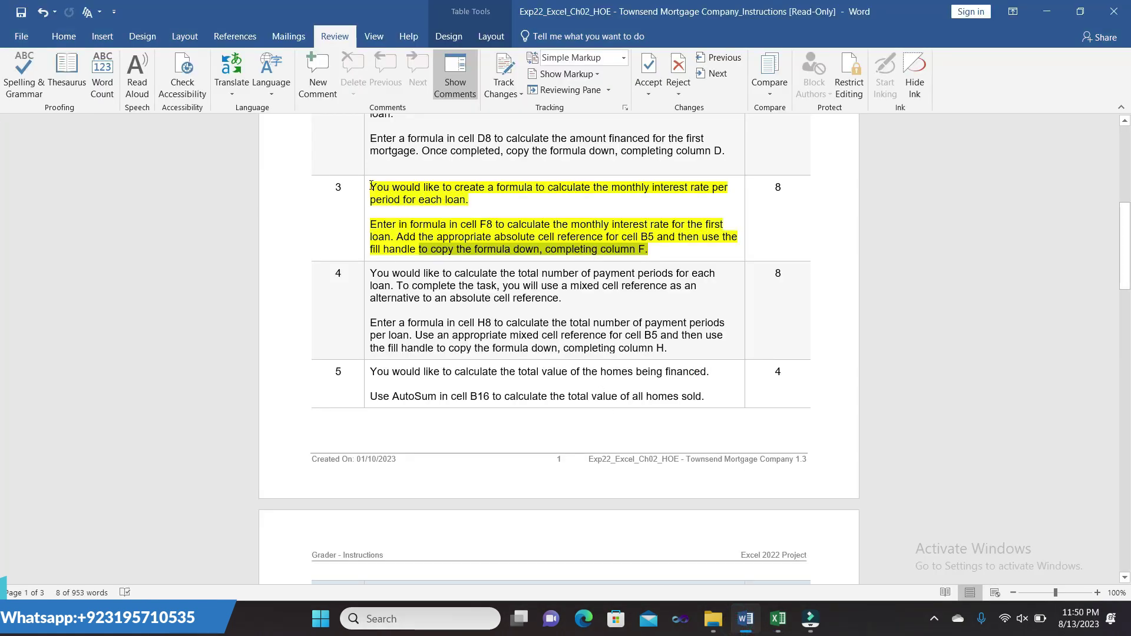
Move the yellow highlight from step 3 to step 4 and mark its H8 formula sentence.
left_click(371, 185)
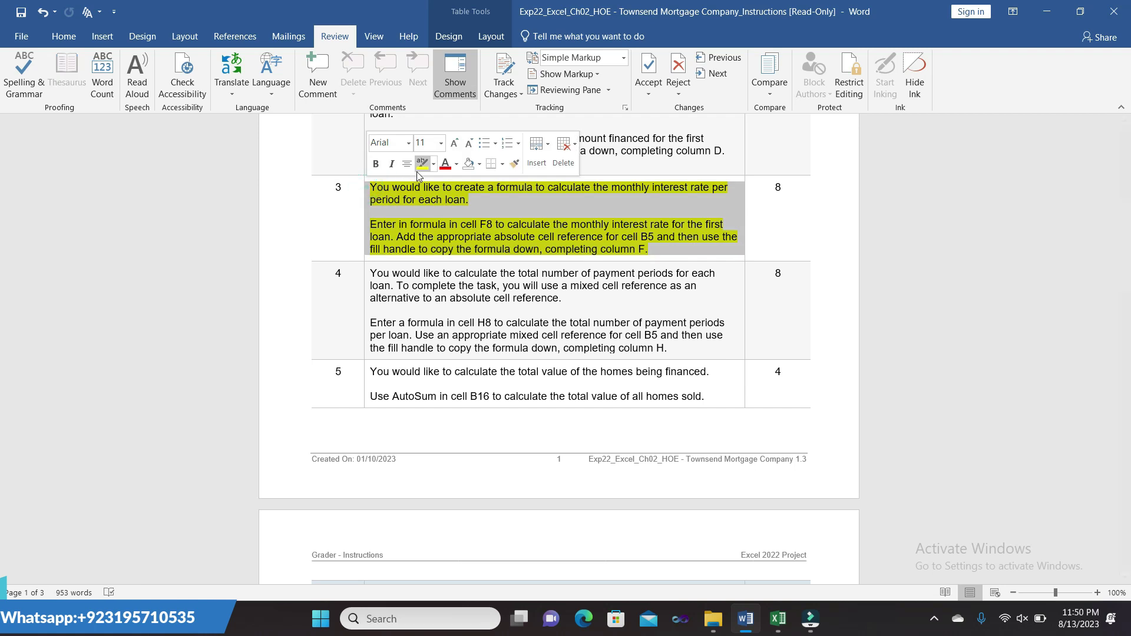
left_click(419, 171)
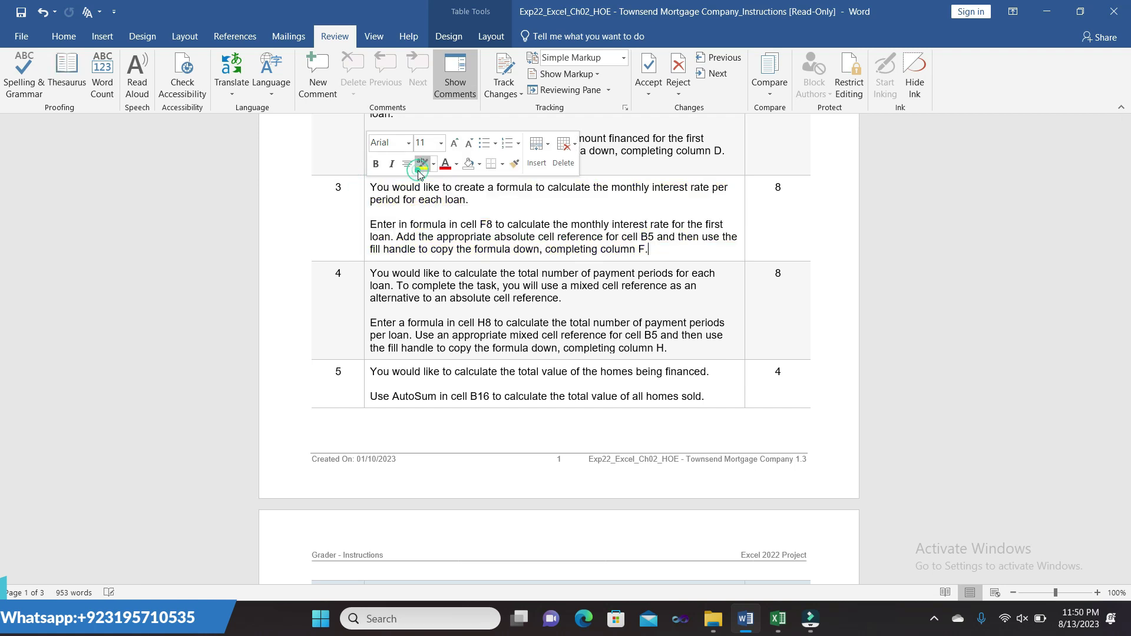
left_click(364, 274)
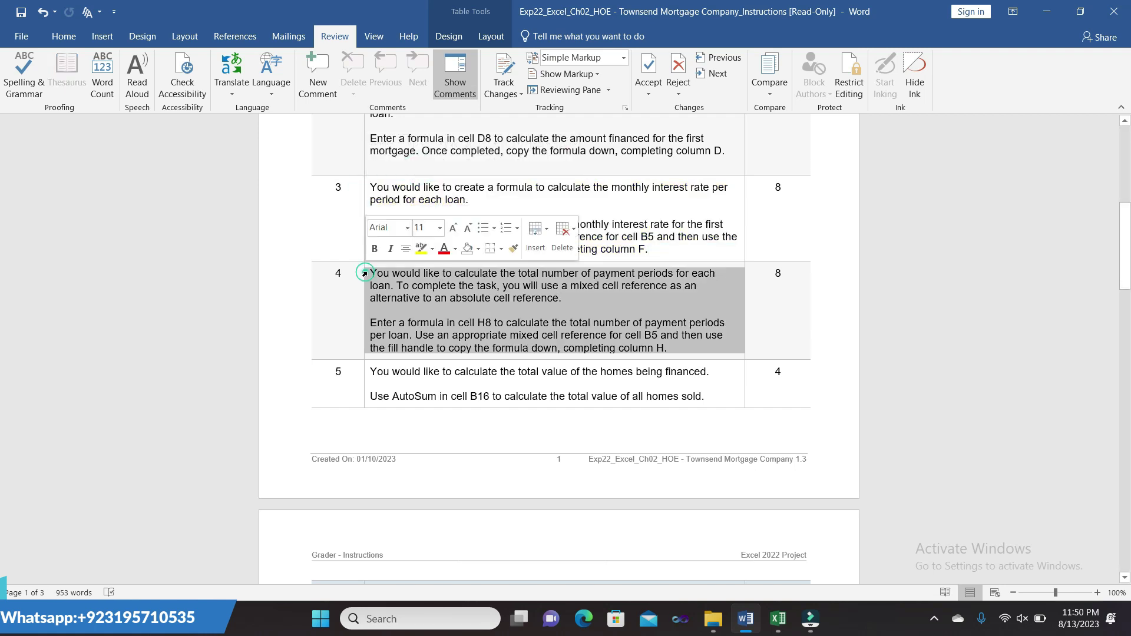
left_click(418, 251)
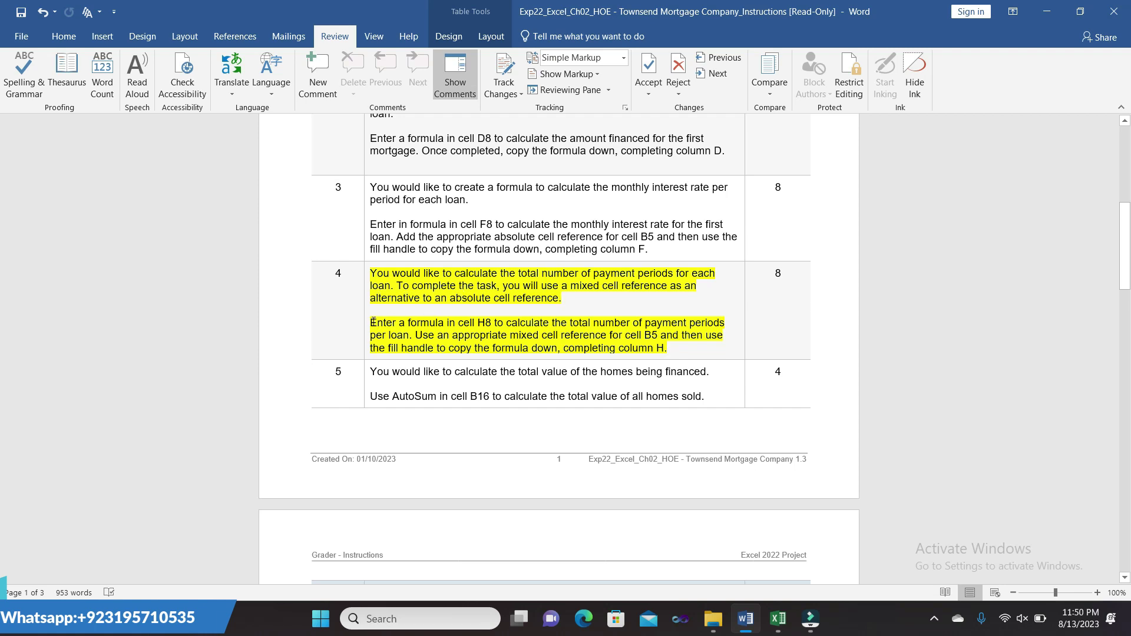
mouse_move(372, 321)
left_mouse_down()
mouse_move(607, 328)
mouse_move(686, 351)
left_mouse_up()
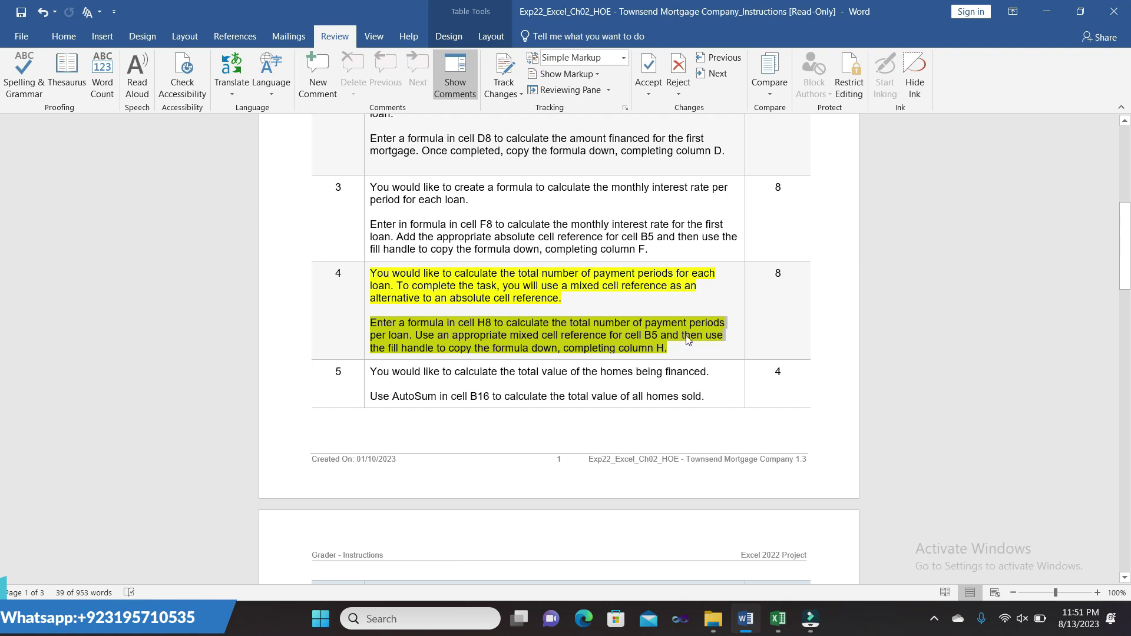
Enter =G8*$B$5 in H8, giving 300 payment periods.
left_click(778, 619)
left_click(502, 327)
type("=")
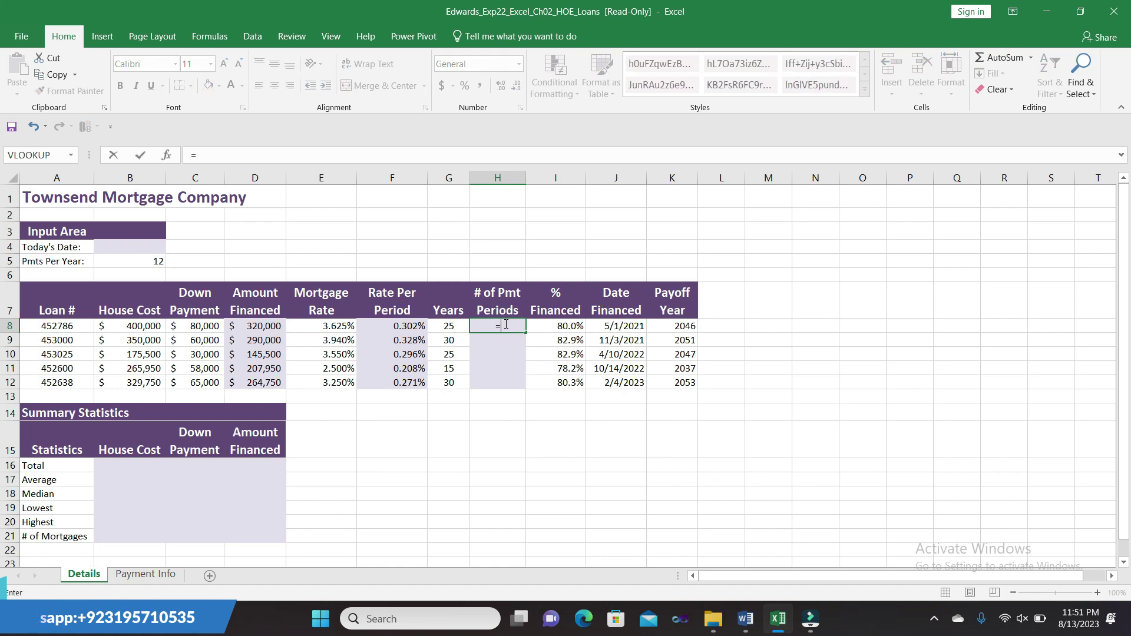
type("G8")
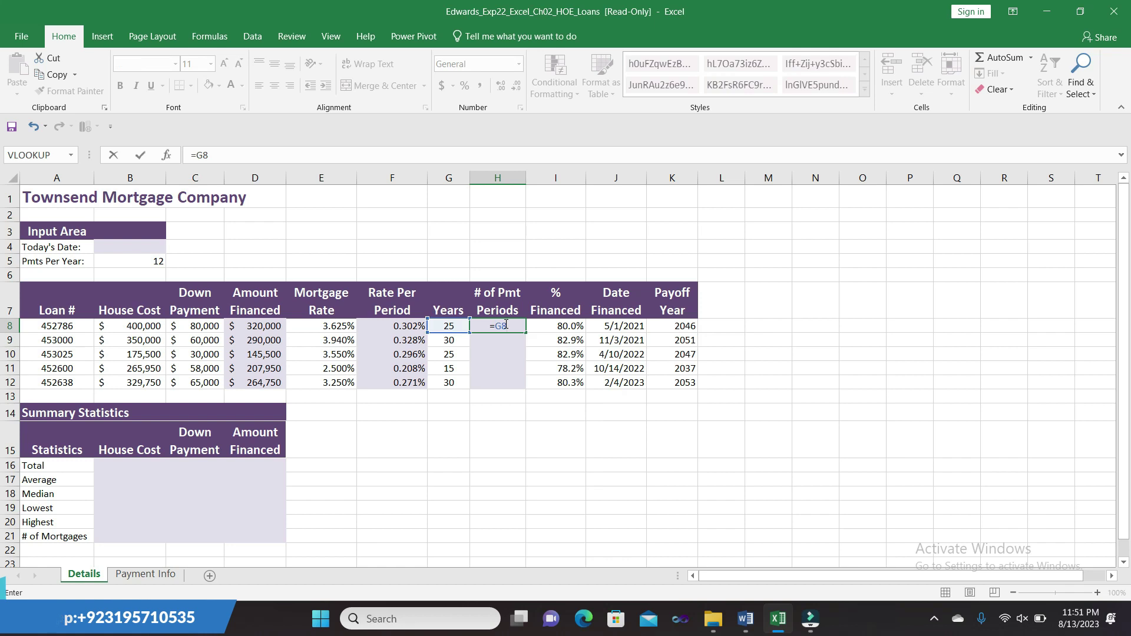
type("*")
type("$B$")
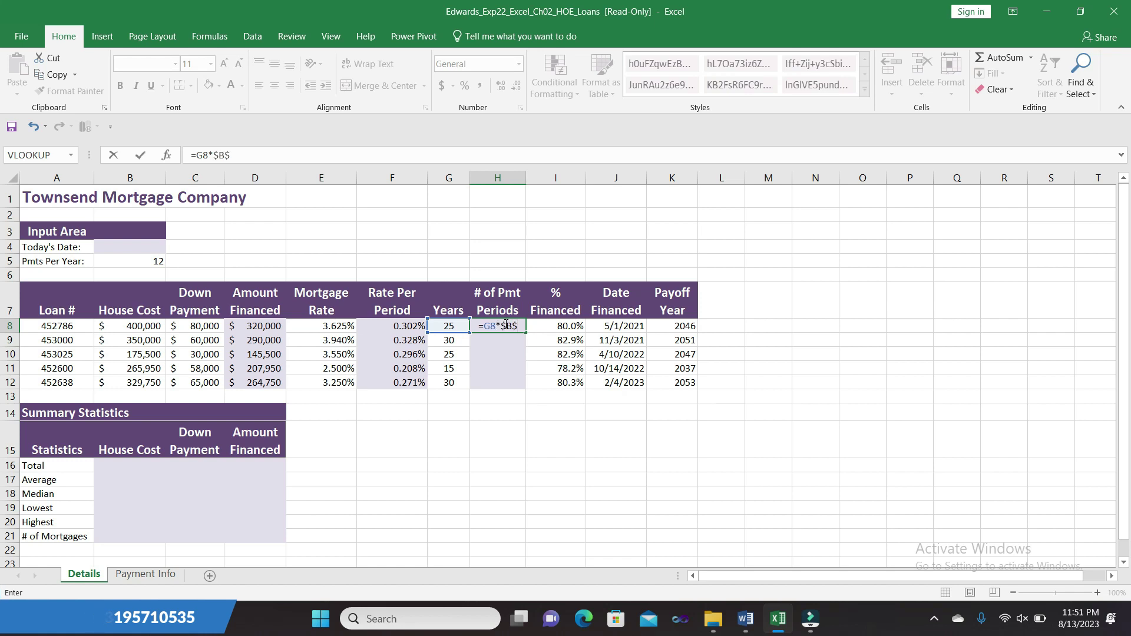
type("5")
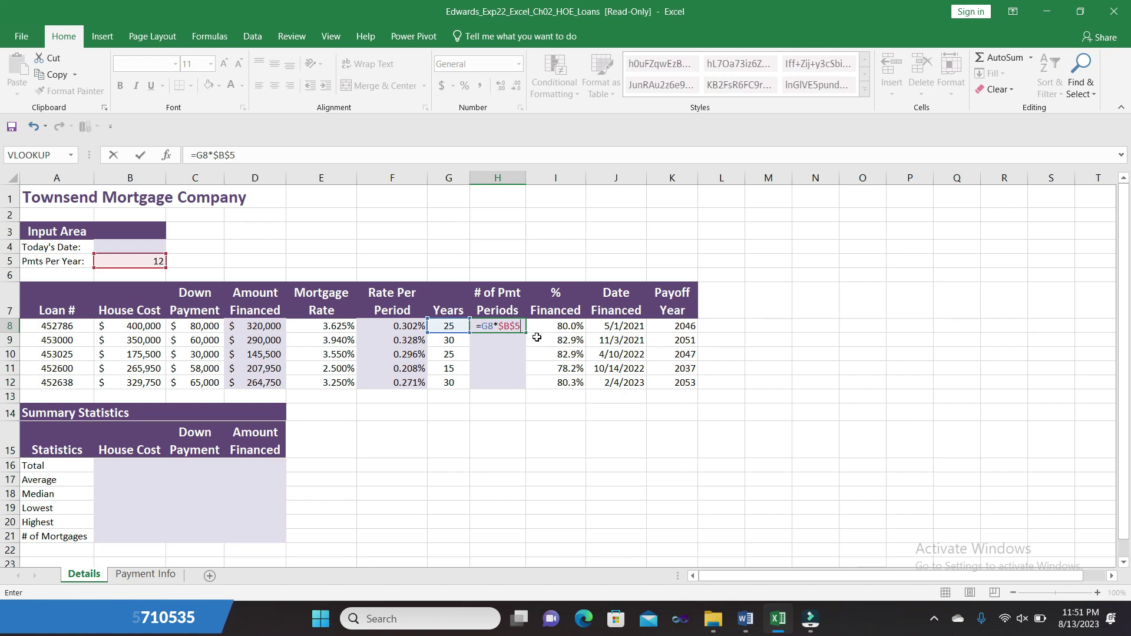
key("Return")
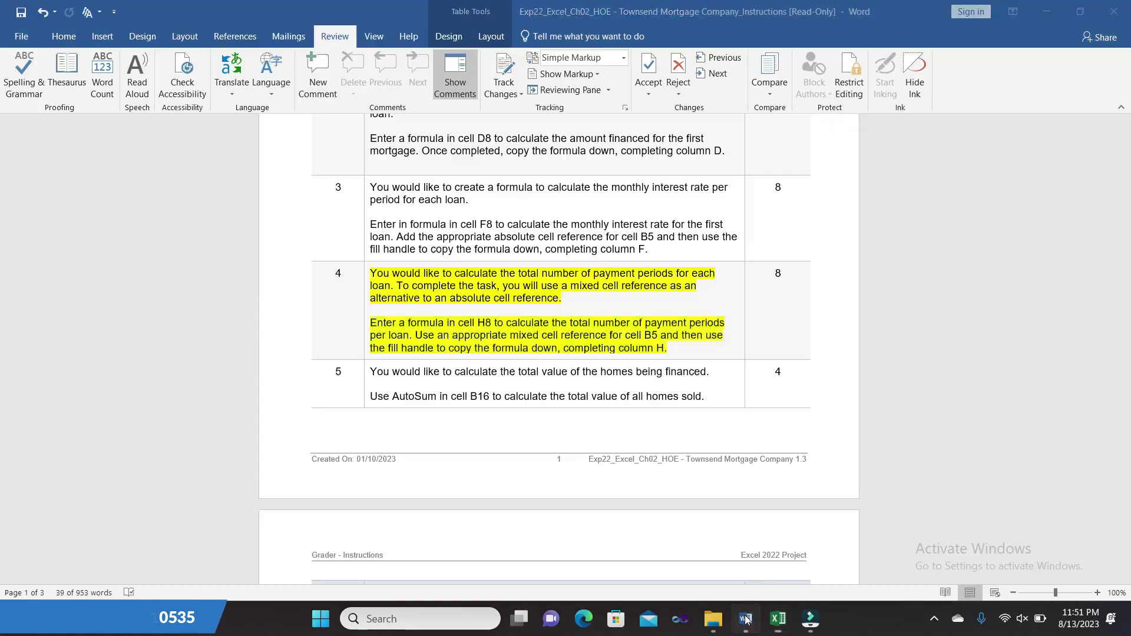
Fill H8's formula down through H12 (360, 300, 180, 360) and return to Word.
left_click(745, 619)
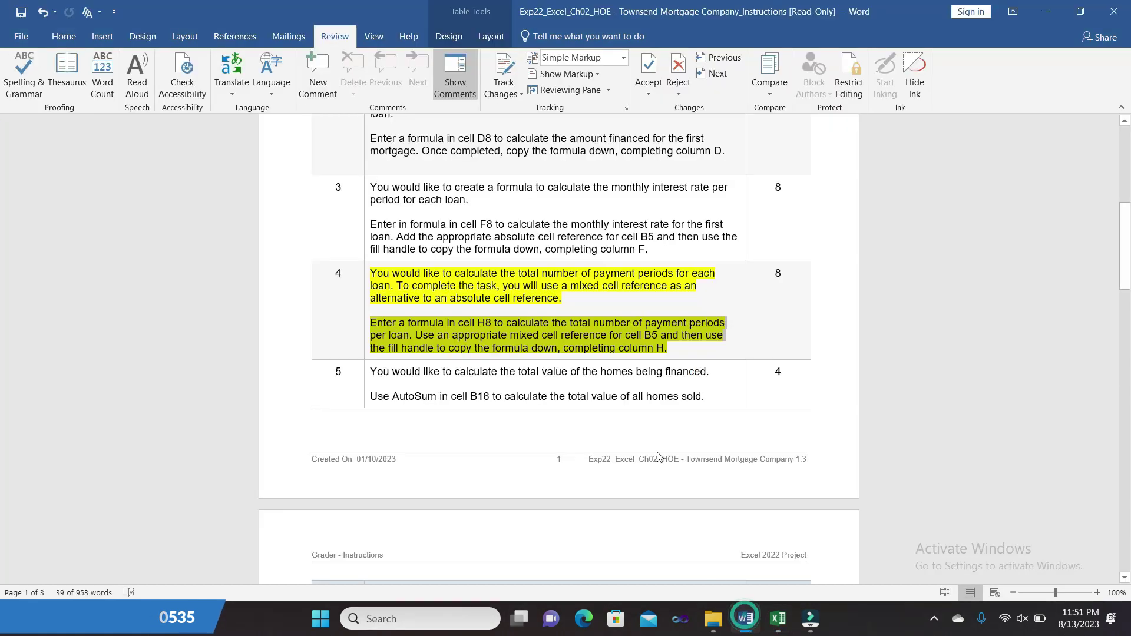
left_click(657, 382)
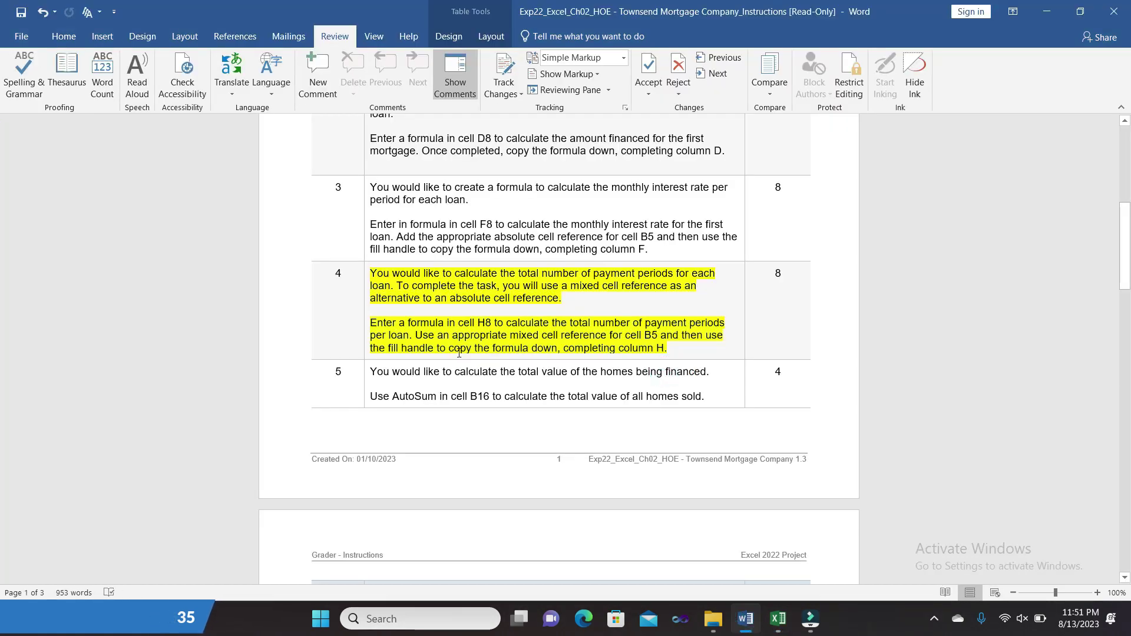
left_click_drag(459, 351, 668, 350)
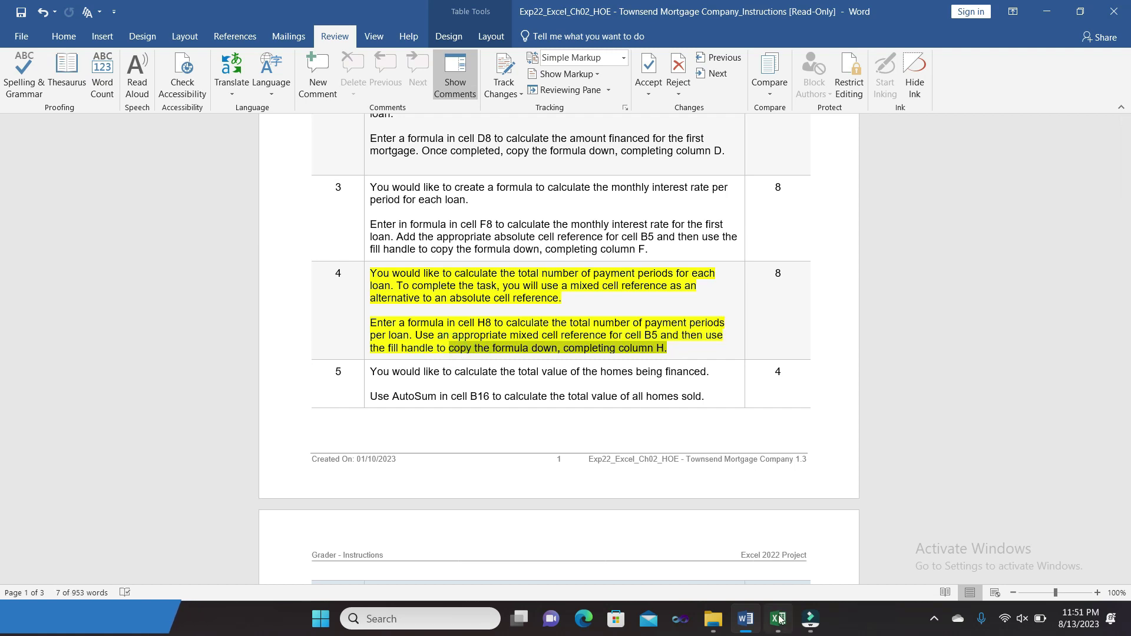
left_click(779, 619)
left_click(500, 326)
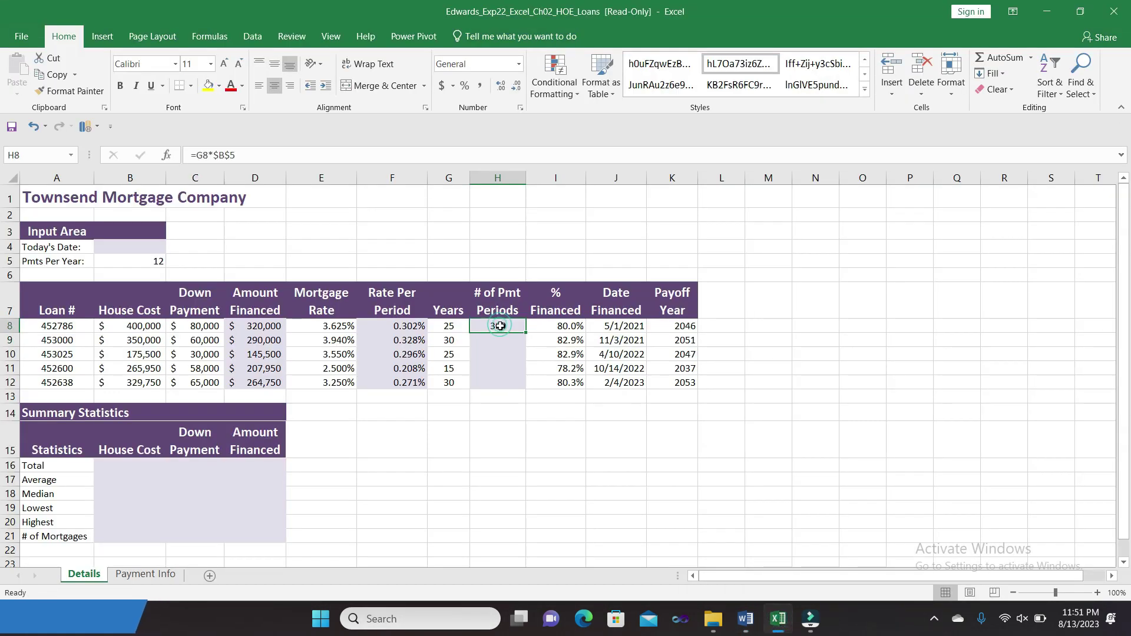
left_click_drag(525, 332, 526, 390)
left_click(499, 450)
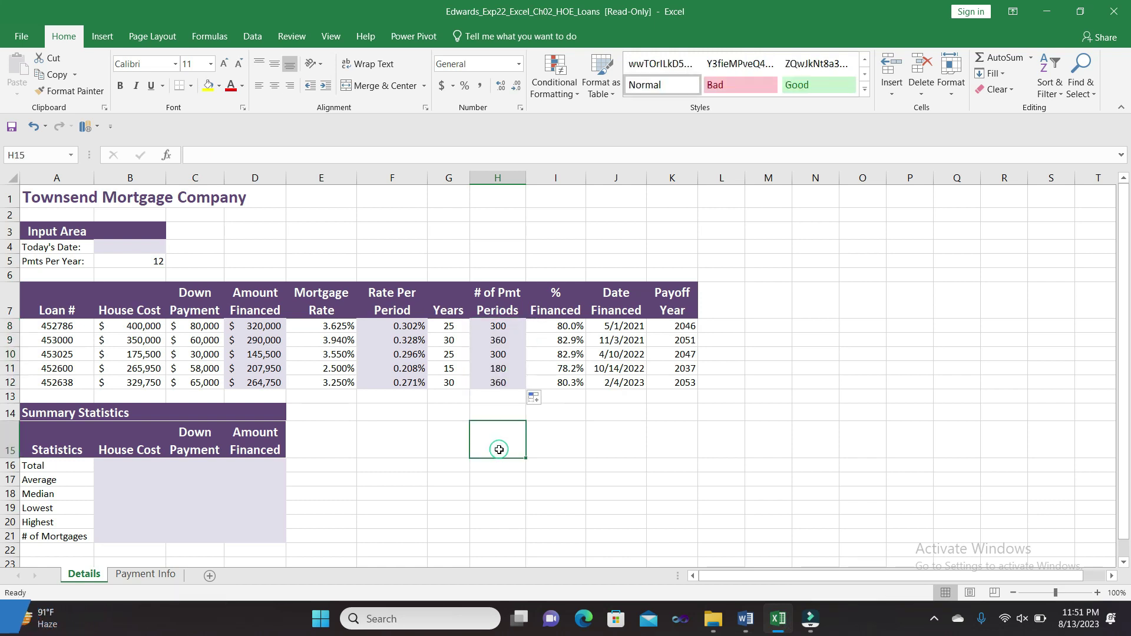
left_click(745, 619)
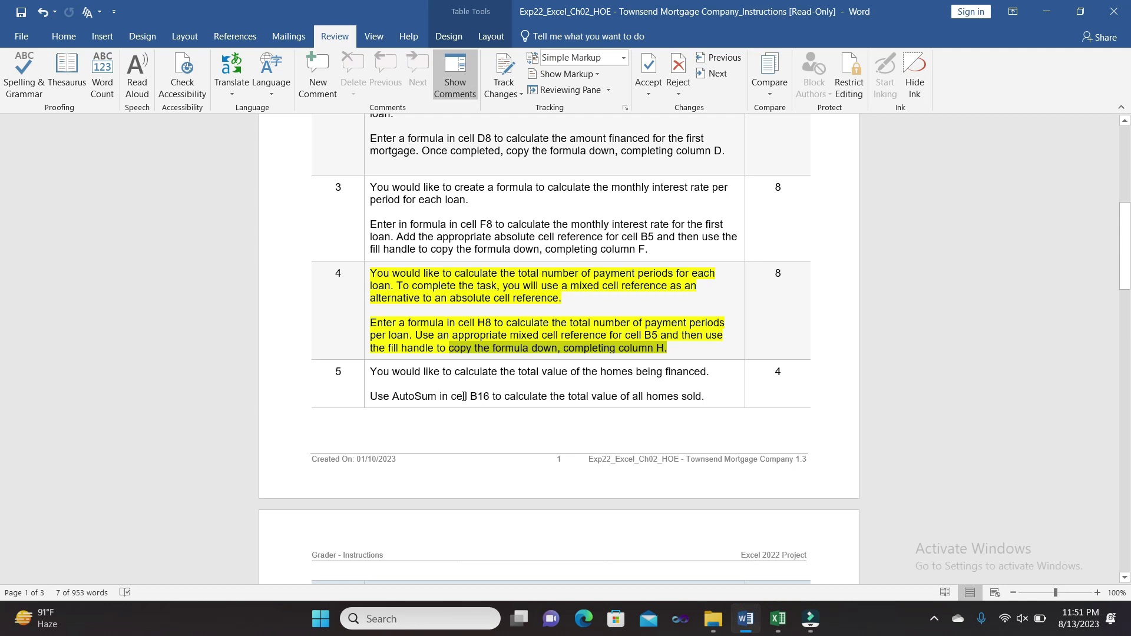
Clear step 4's yellow highlight and highlight step 5's AutoSum home-value instructions instead.
left_click(367, 274)
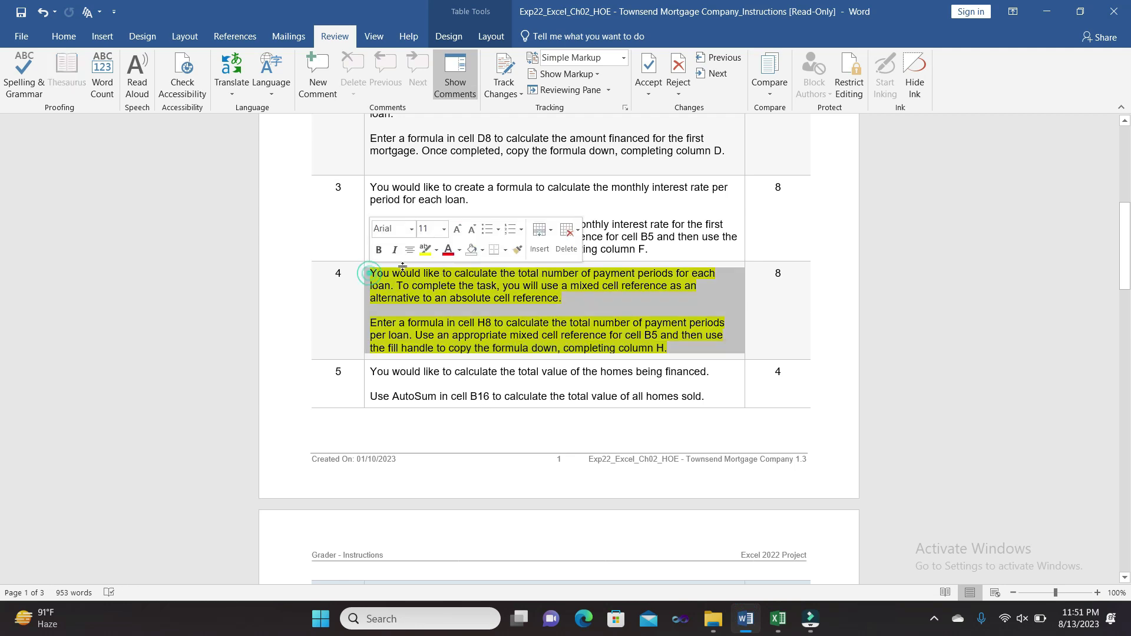
left_click(426, 249)
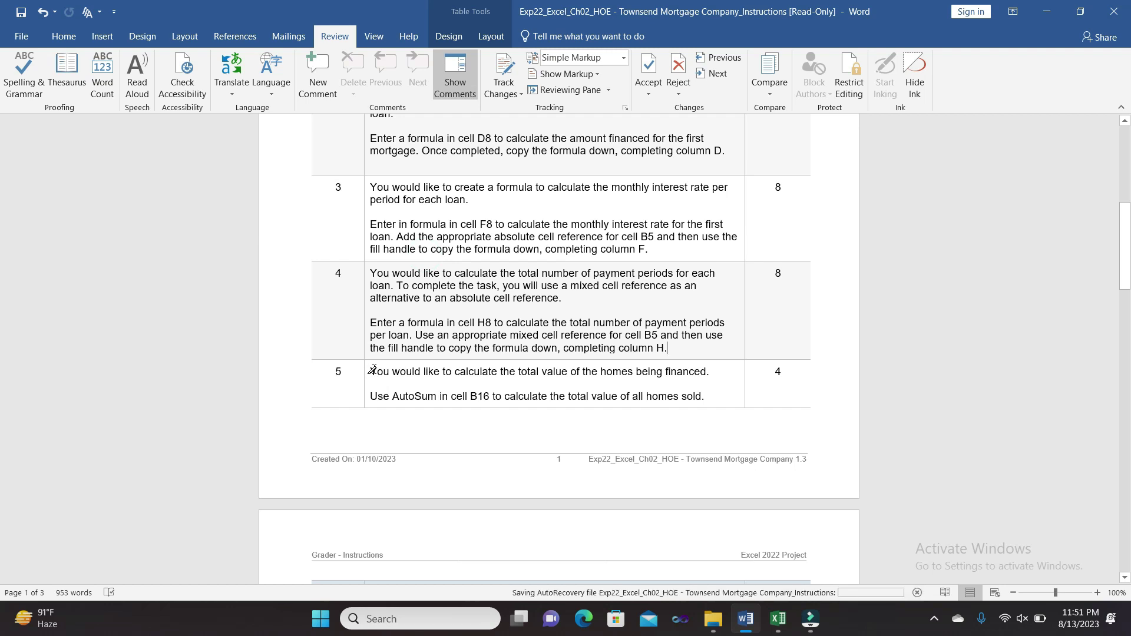
left_click_drag(371, 372, 703, 394)
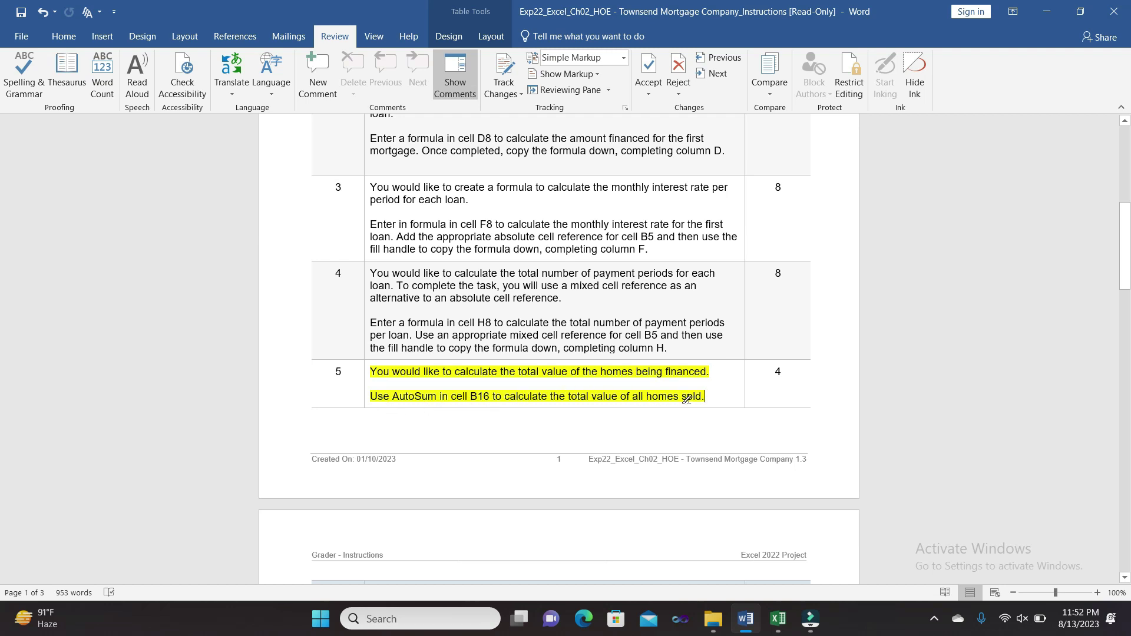
left_click(72, 39)
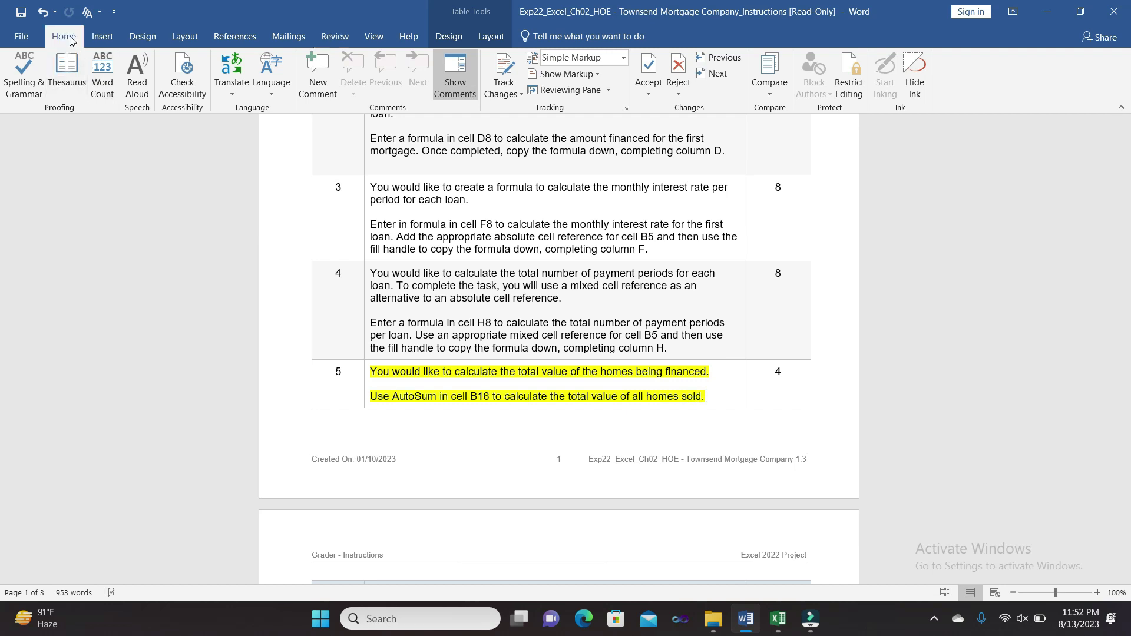
left_click(252, 94)
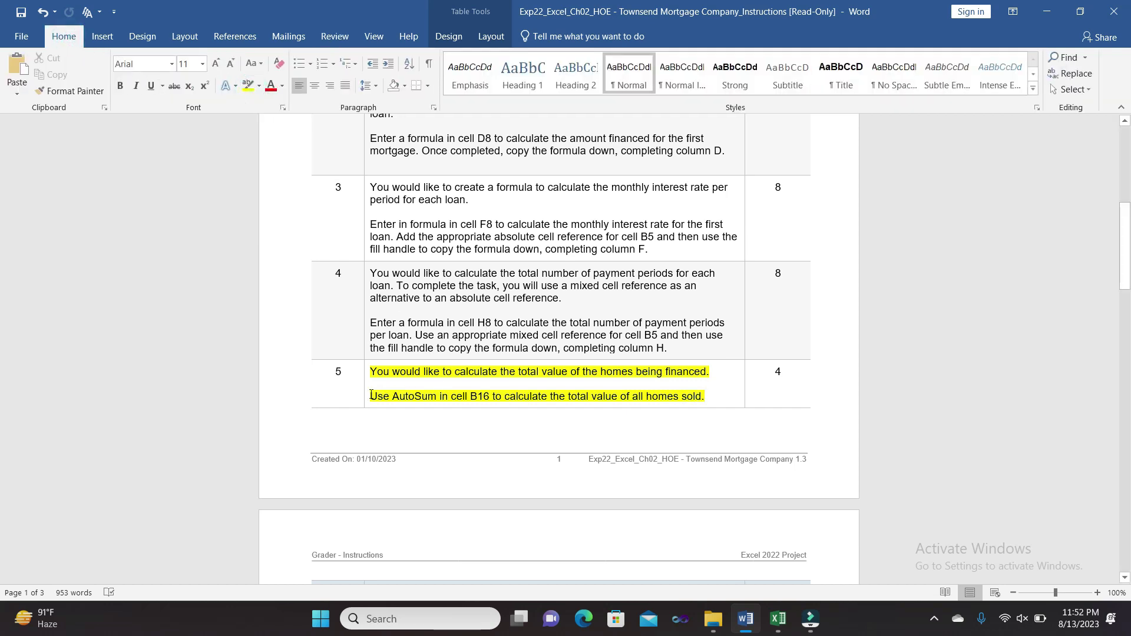
left_click_drag(371, 394, 705, 397)
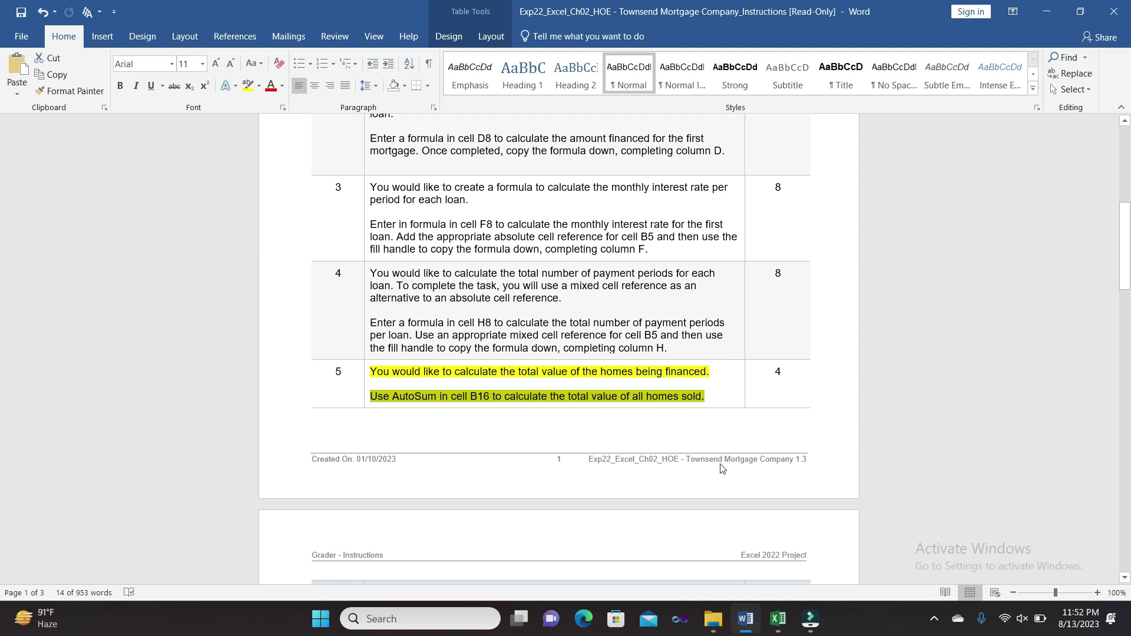
left_click(778, 619)
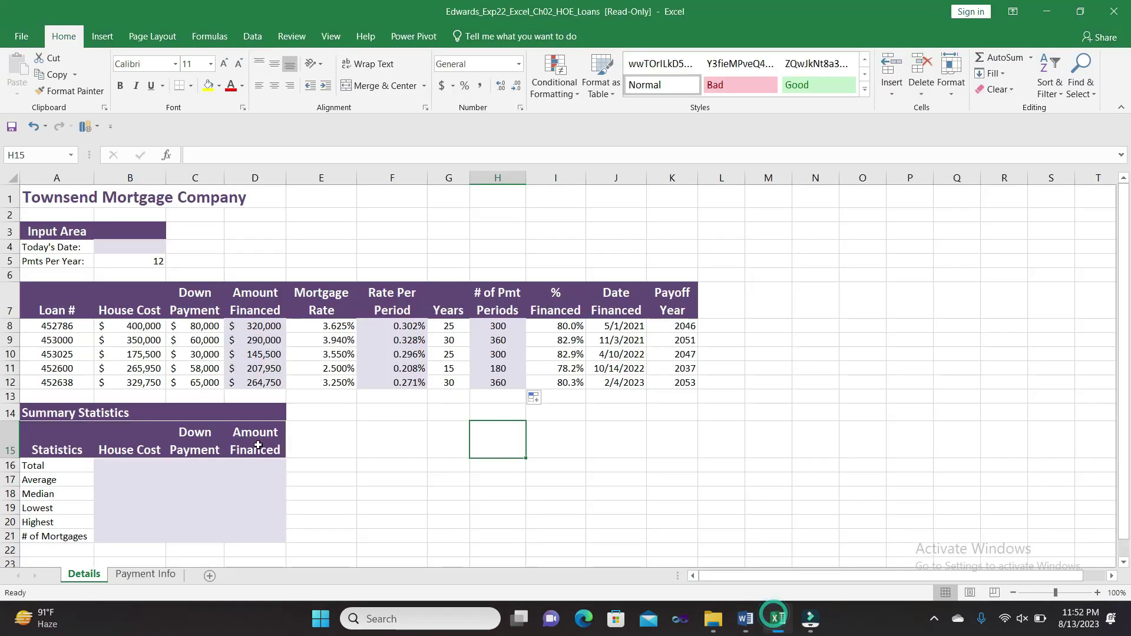
Enter =SUM(B8:B12) in B16 so the total house cost shows $1,521,200.
left_click(135, 463)
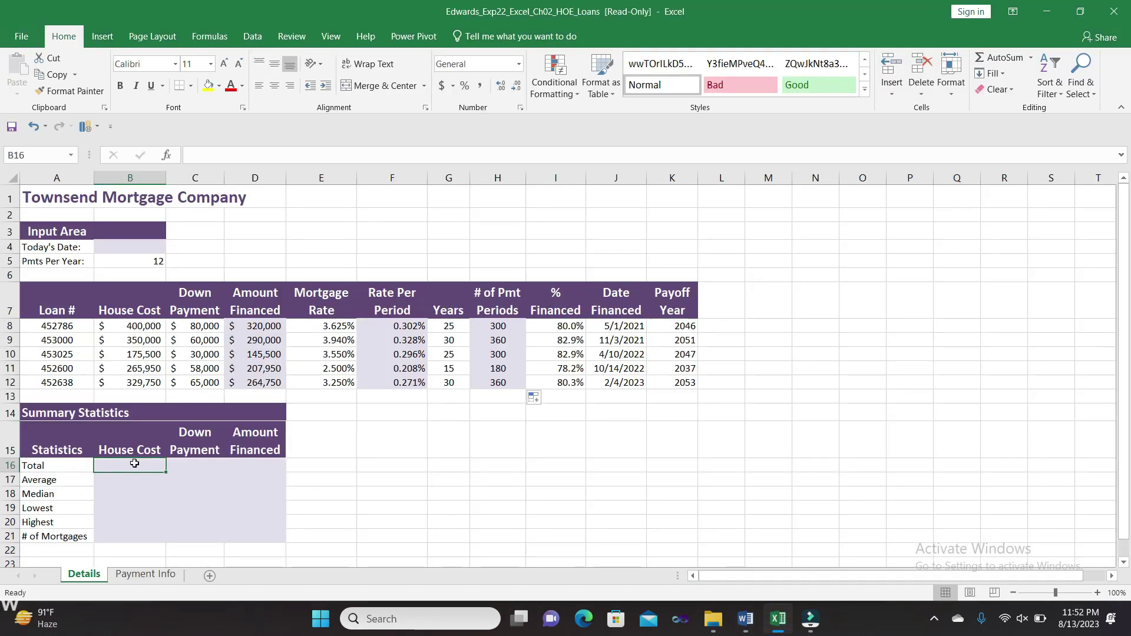
type("=")
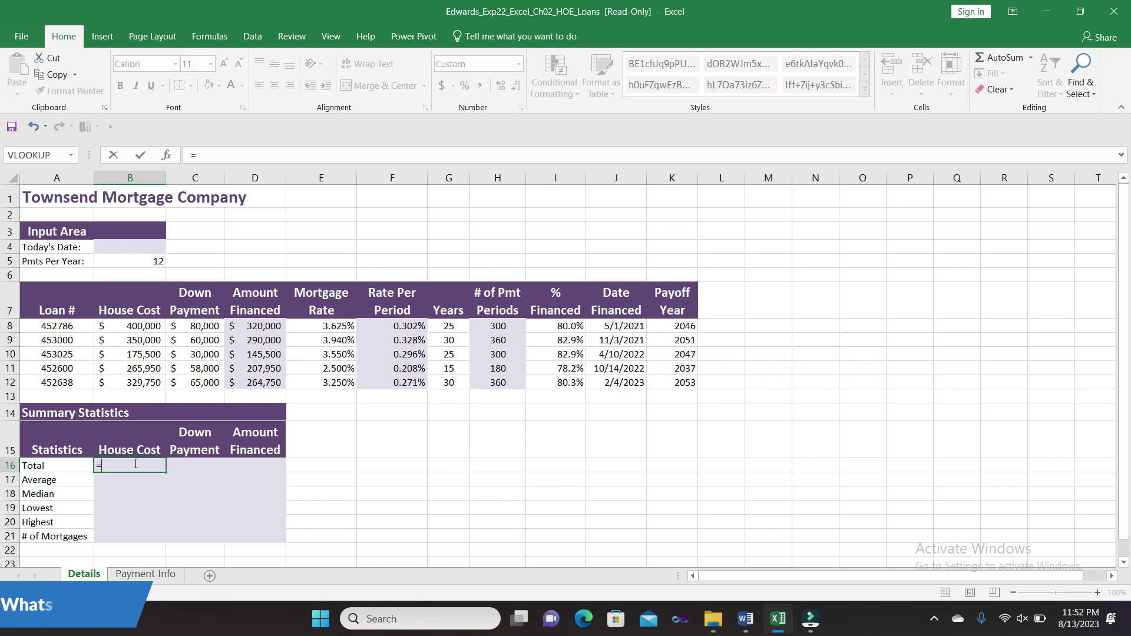
type("SUM")
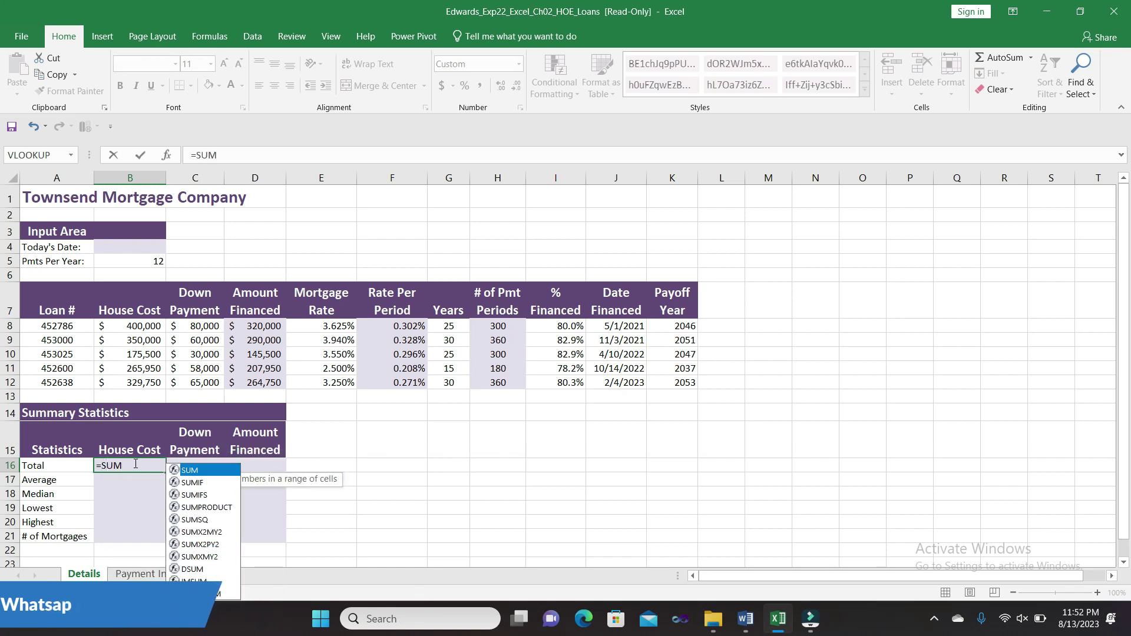
type("(")
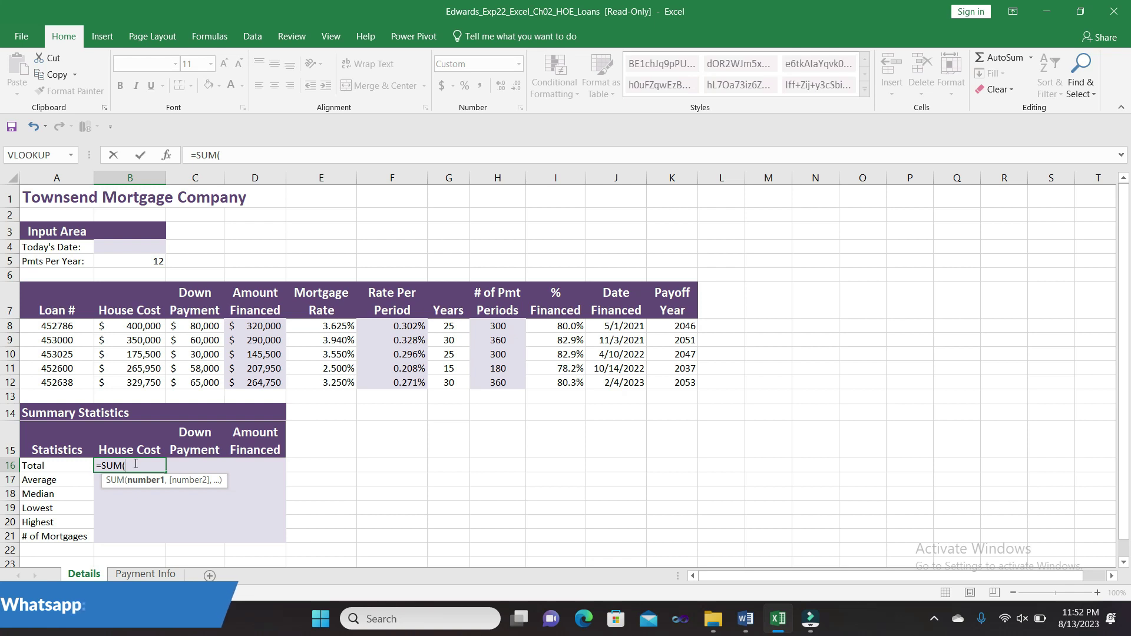
left_click(116, 325)
left_click_drag(116, 326, 130, 378)
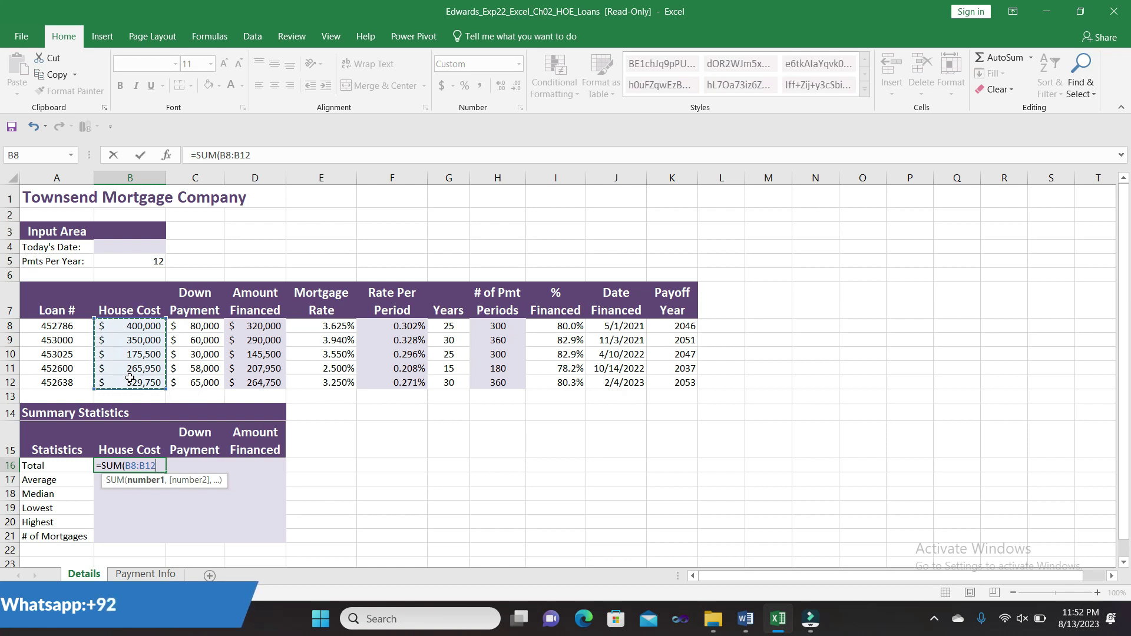
type(")")
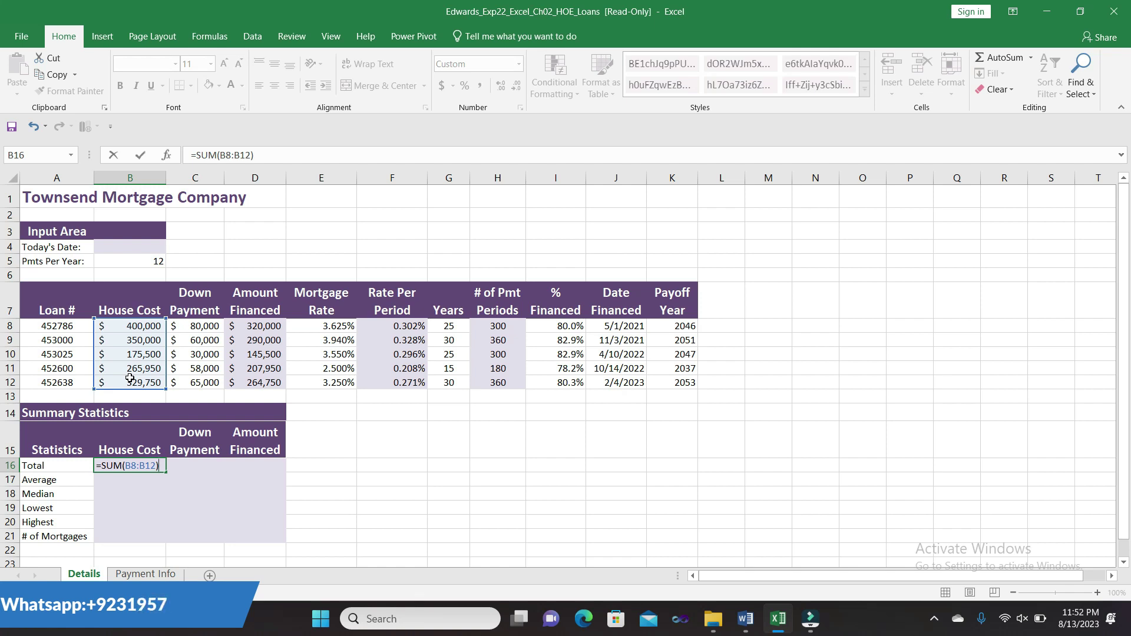
key("Return")
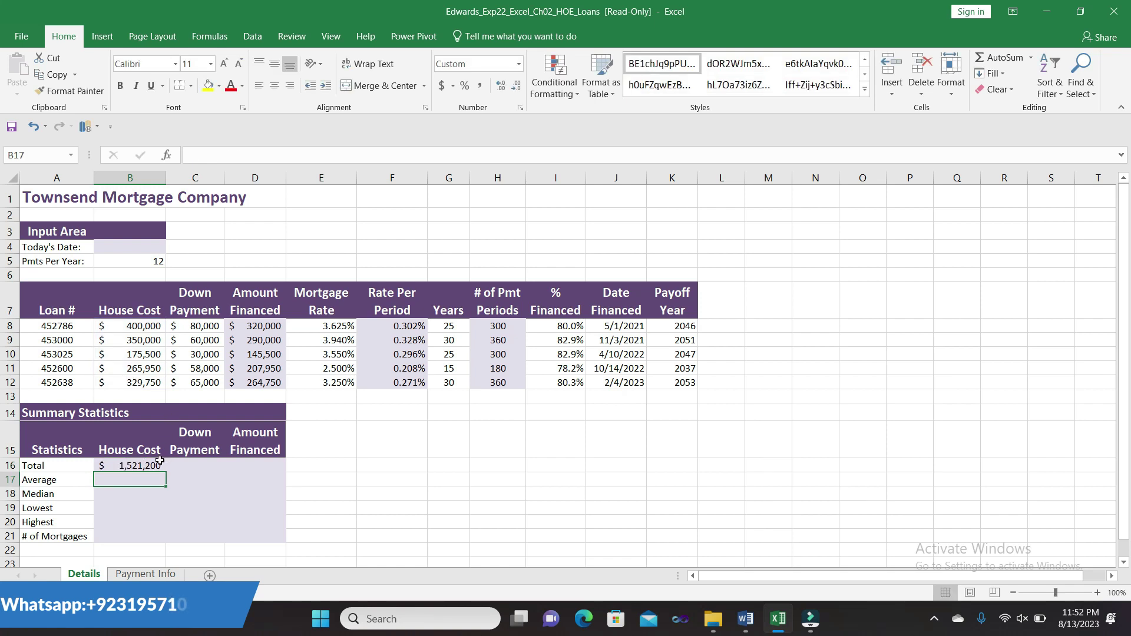
left_click(151, 463)
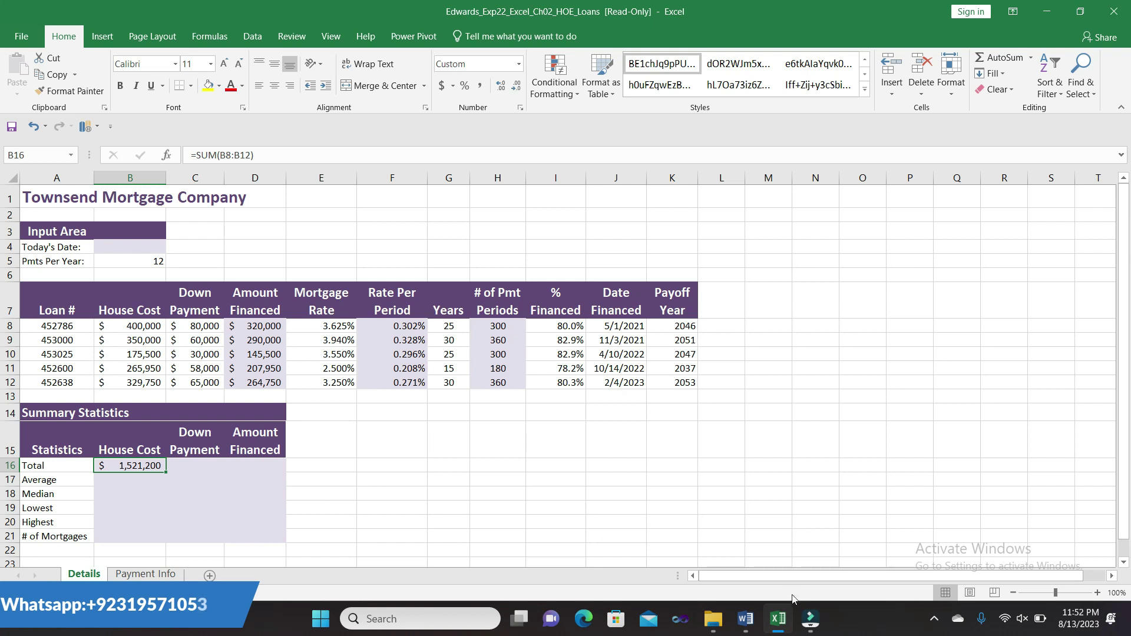
left_click(745, 619)
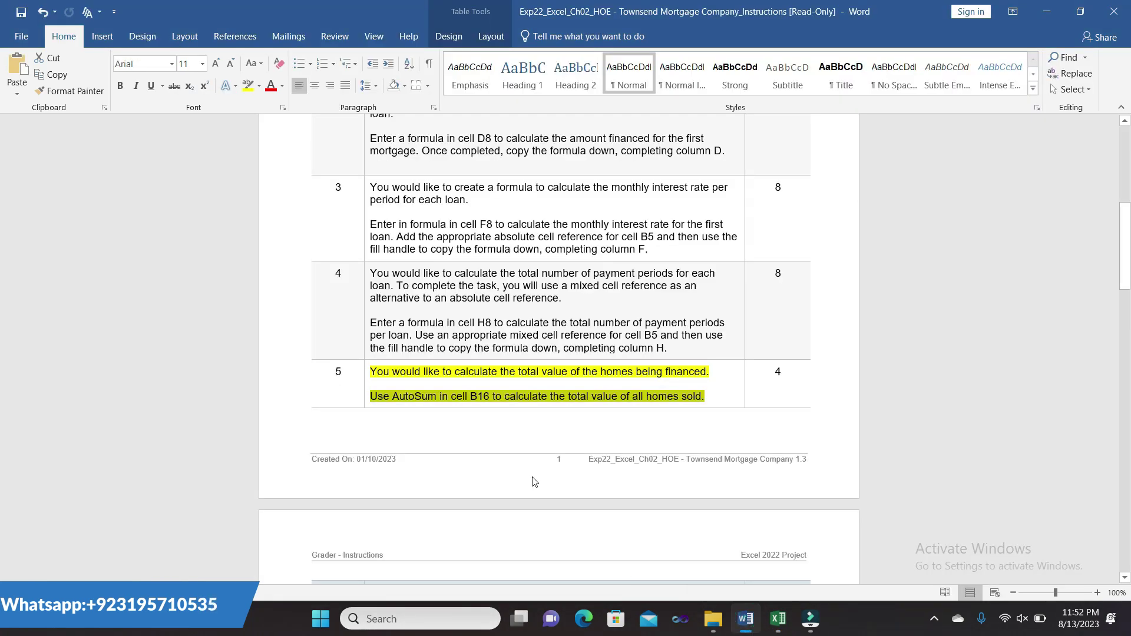
Remove step 5's highlight and apply yellow highlight to step 6's average-home-value instructions.
left_click(363, 371)
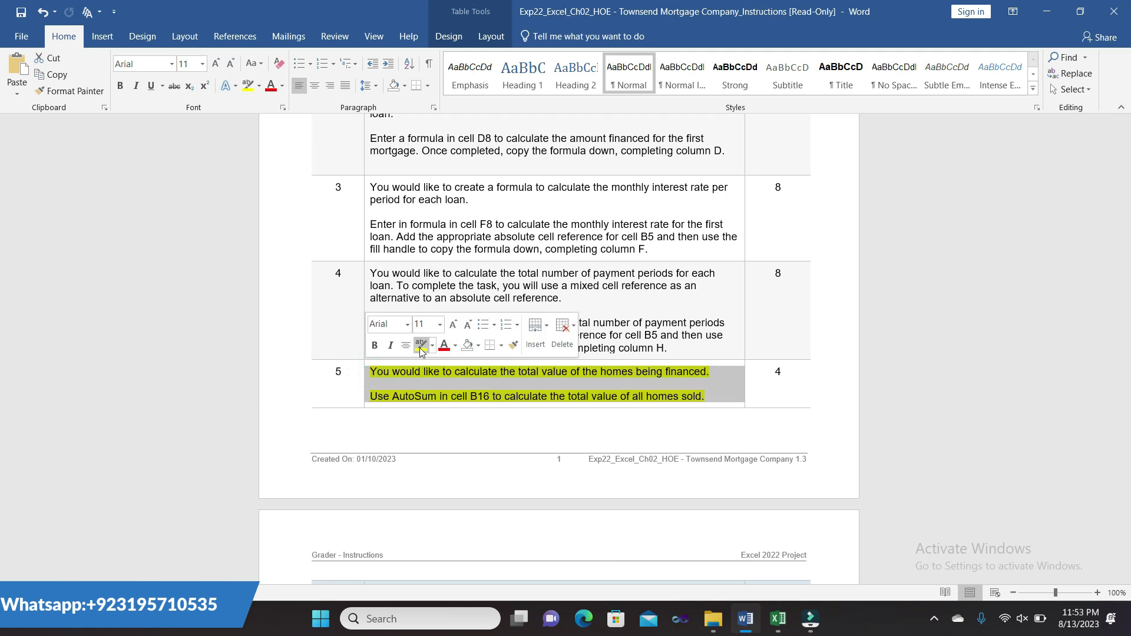
left_click(420, 346)
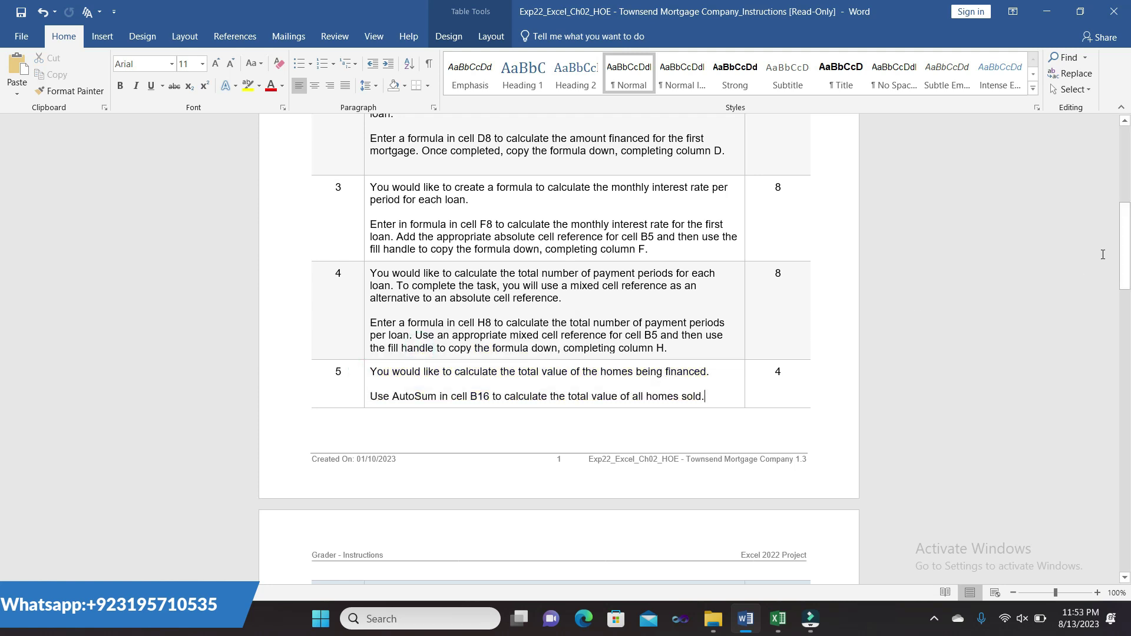
left_click(1126, 244)
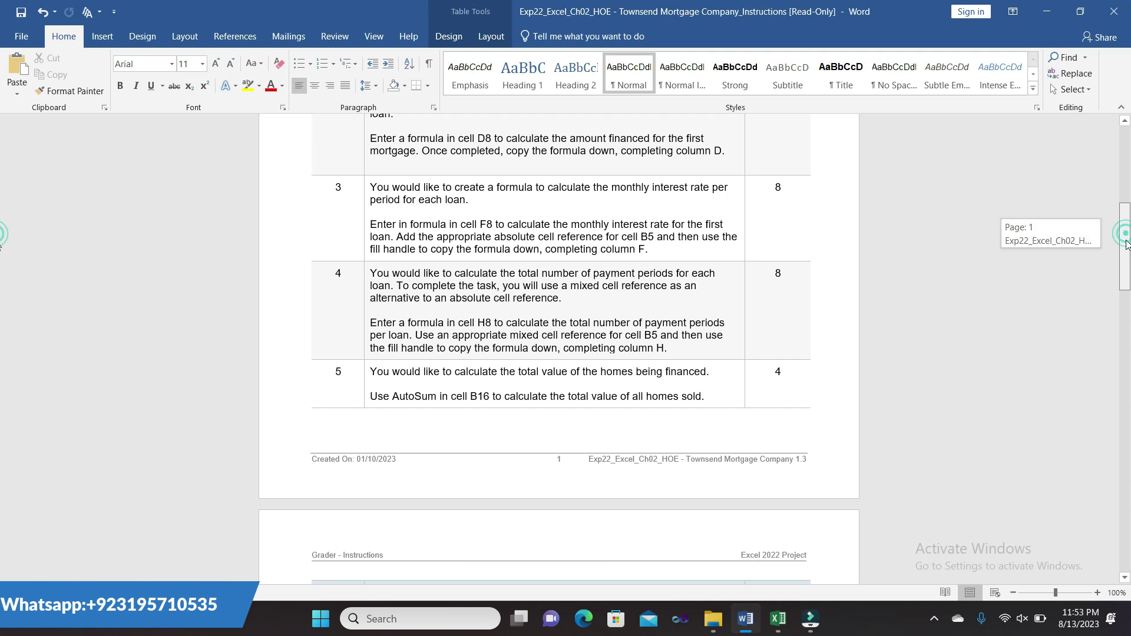
left_click_drag(1126, 245, 1126, 330)
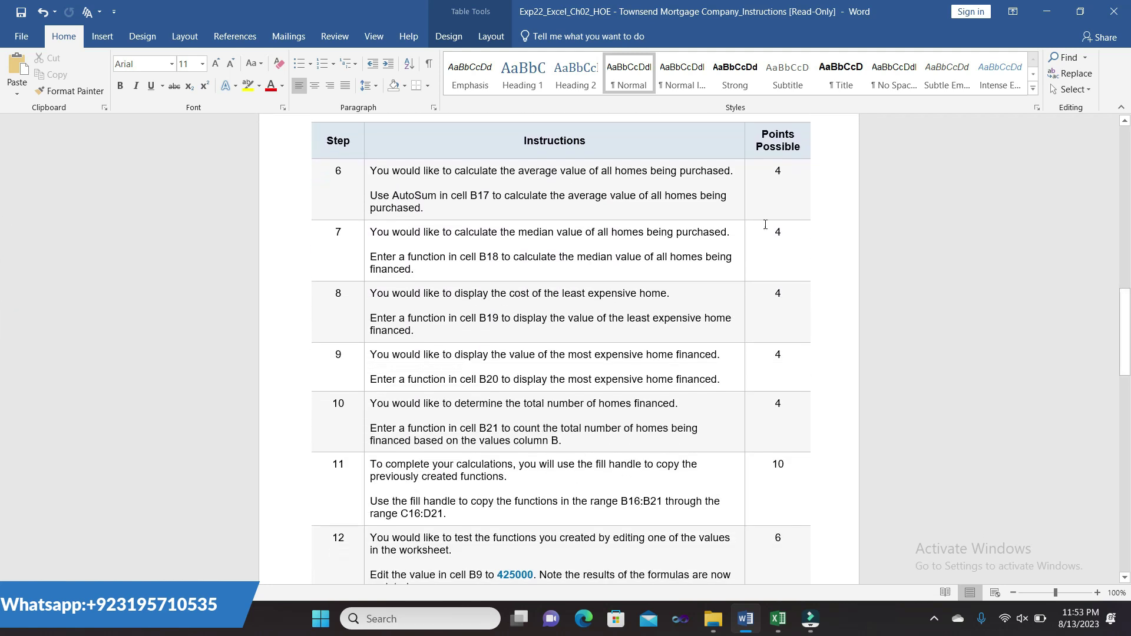
left_click(367, 172)
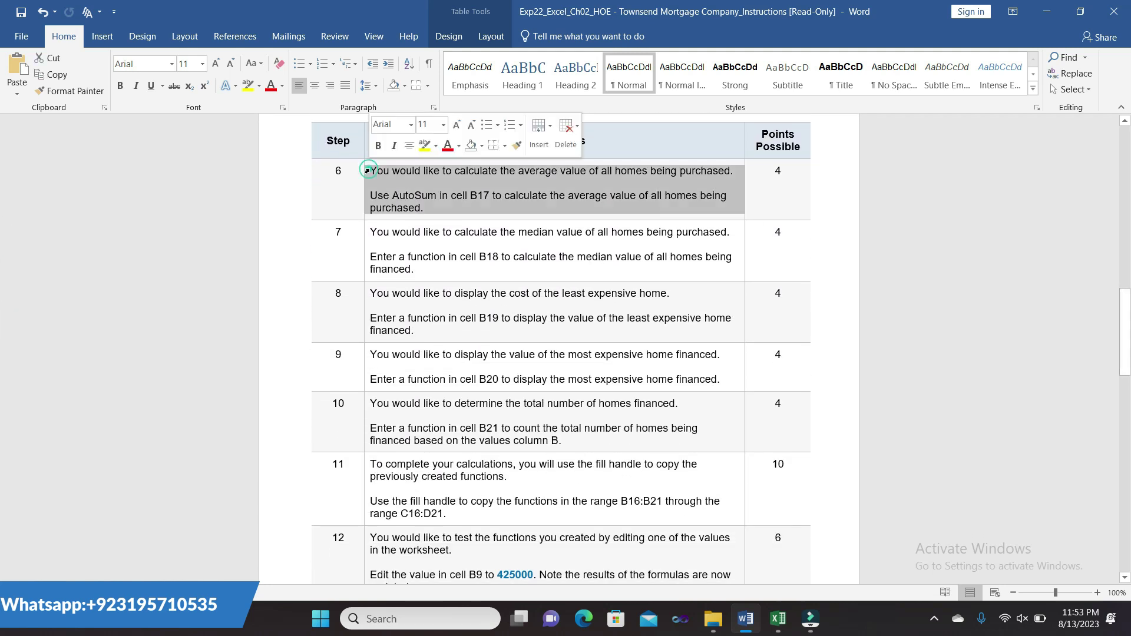
left_click(425, 145)
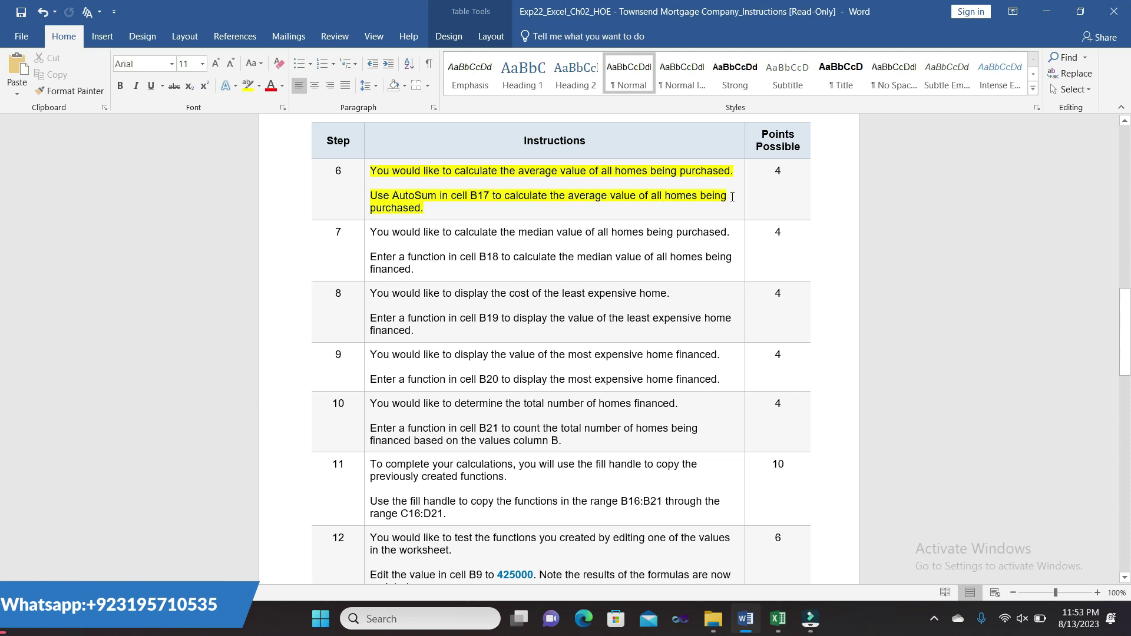
triple_click(372, 196)
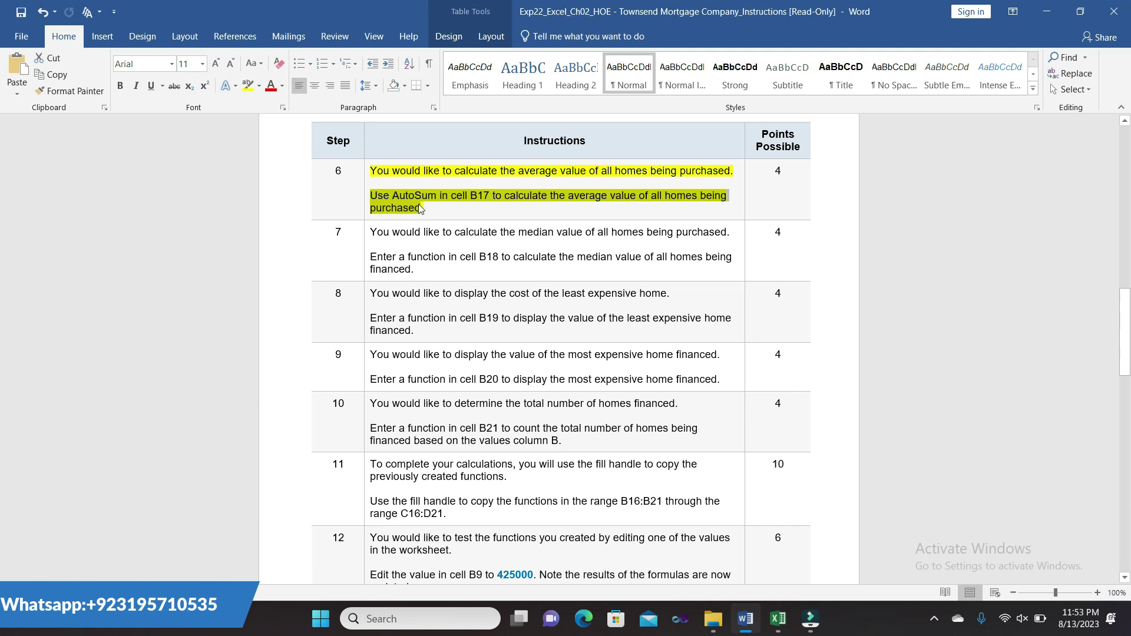
left_click(779, 628)
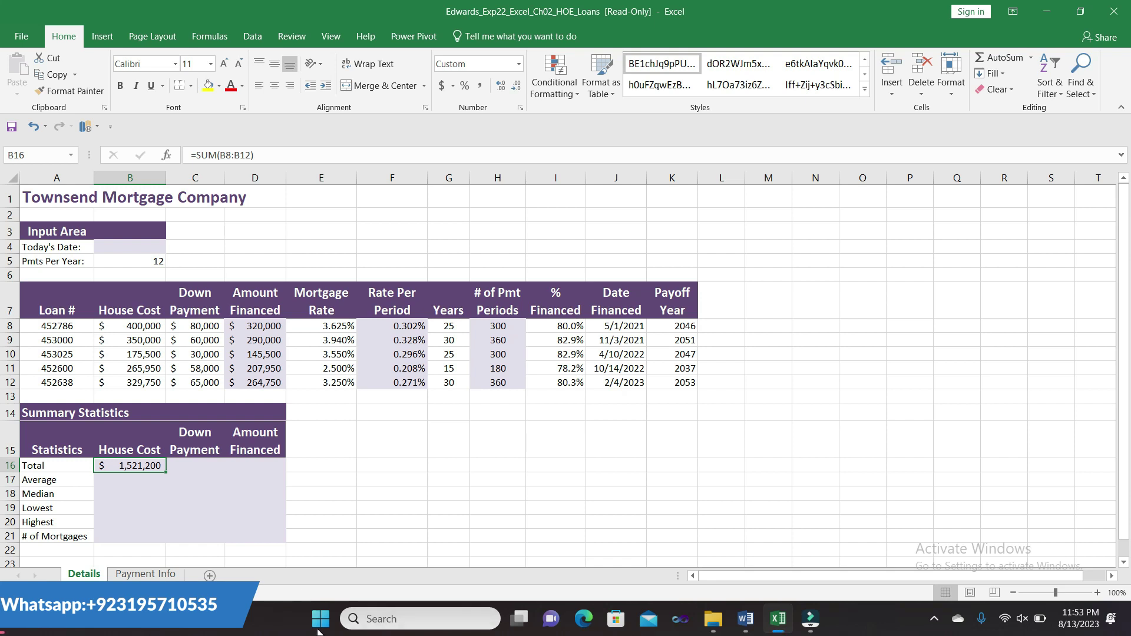
Enter =AVERAGE(B8:B12) in B17, giving an average house cost of $304,240.
left_click(155, 481)
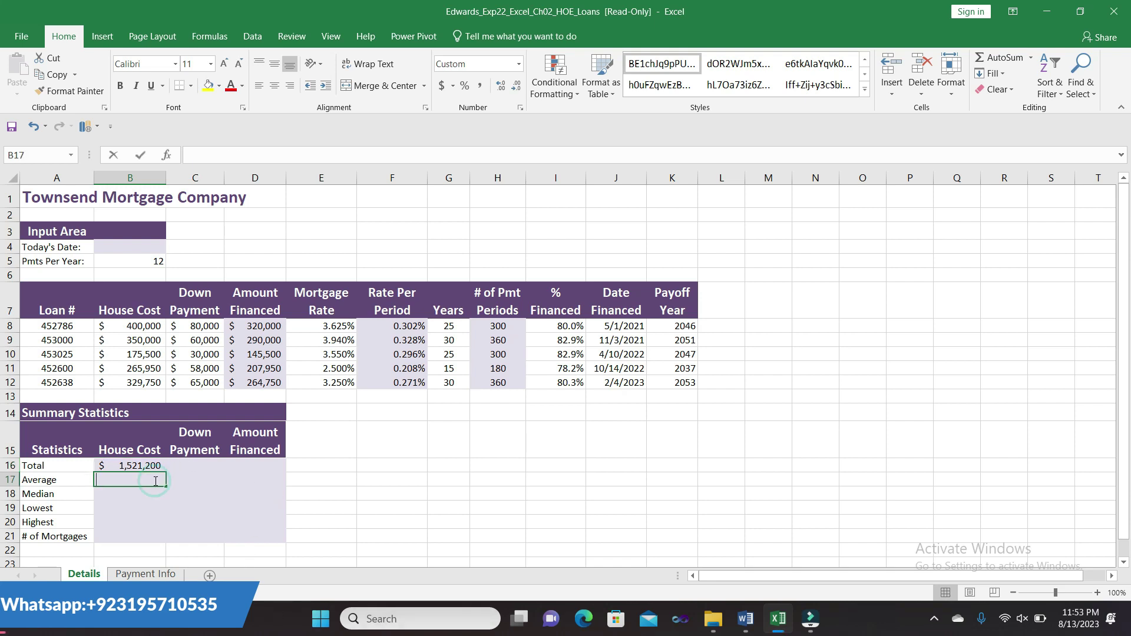
type("=AVER")
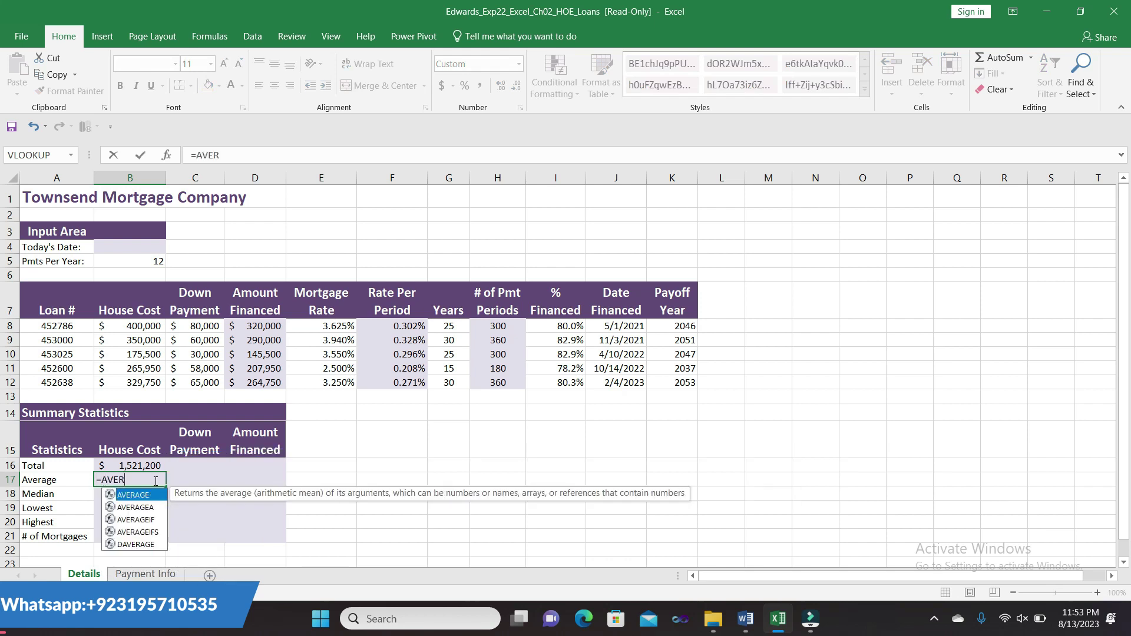
double_click(146, 498)
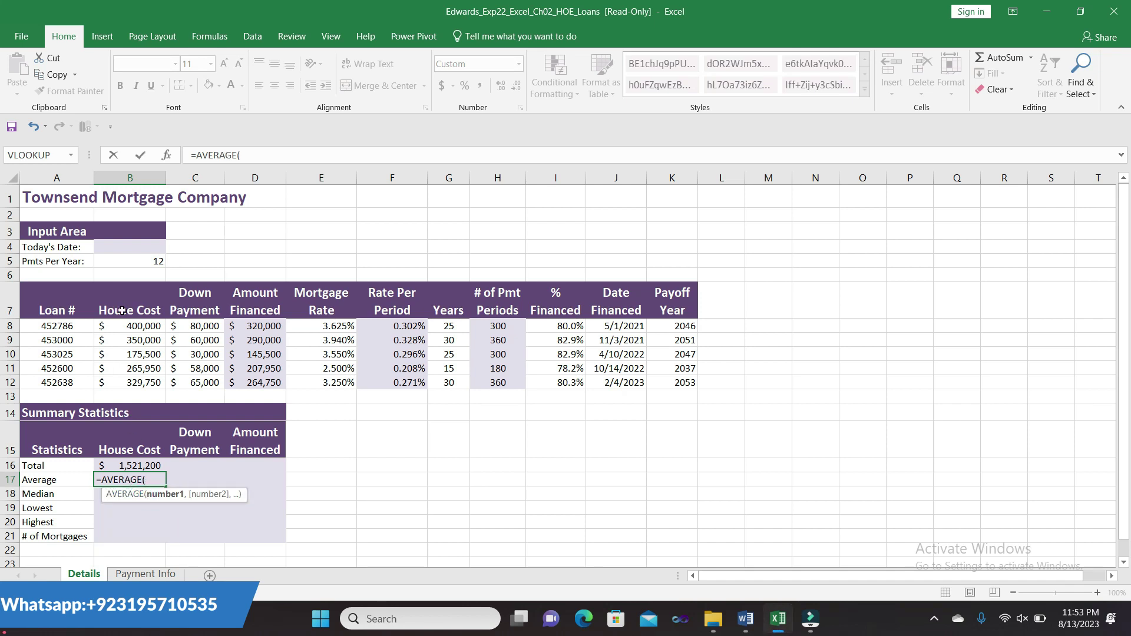
left_click_drag(123, 322, 135, 380)
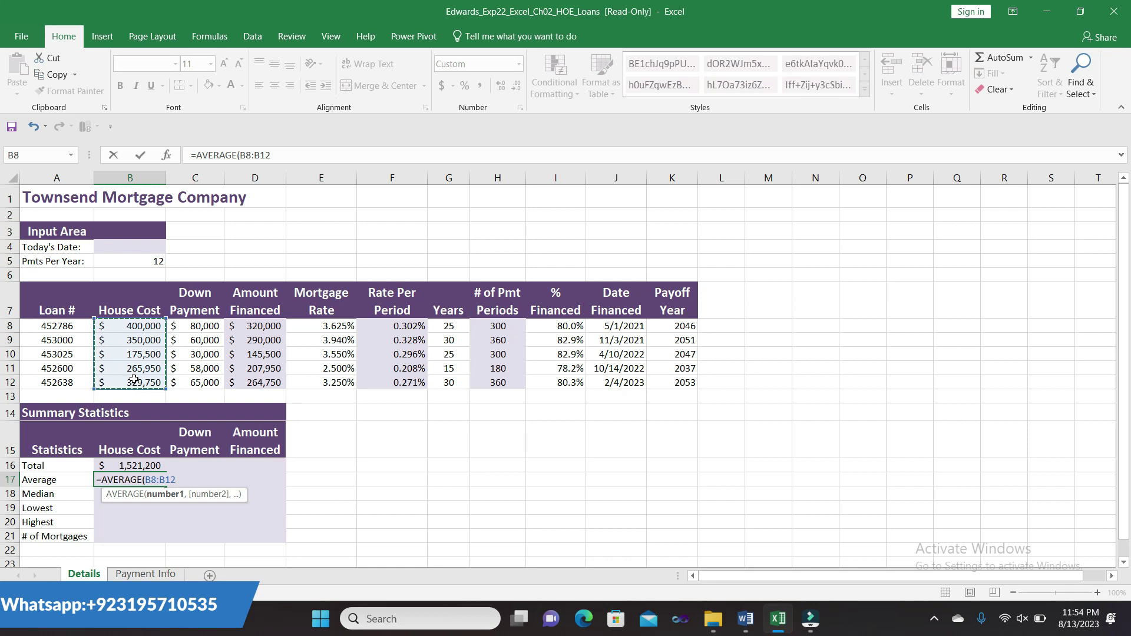
type(")")
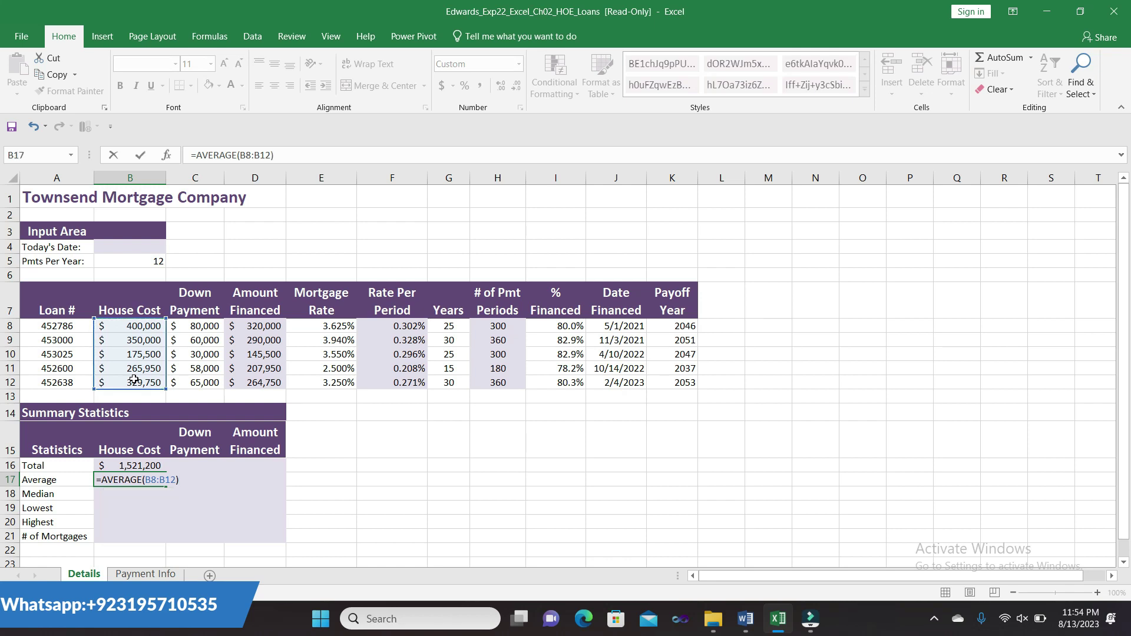
key("Return")
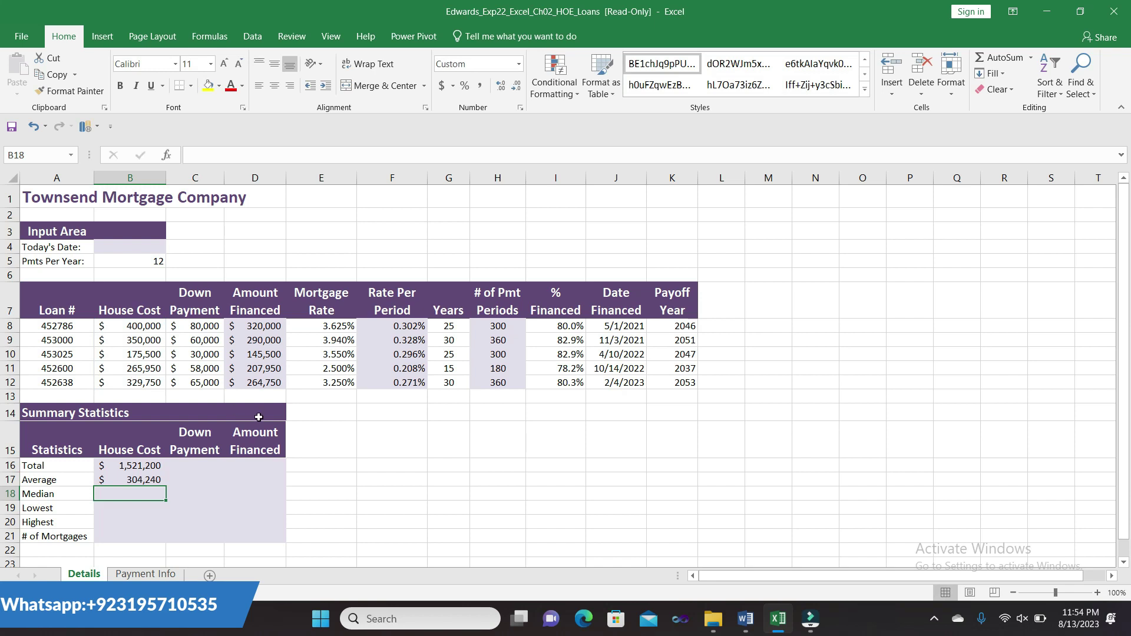
left_click(155, 477)
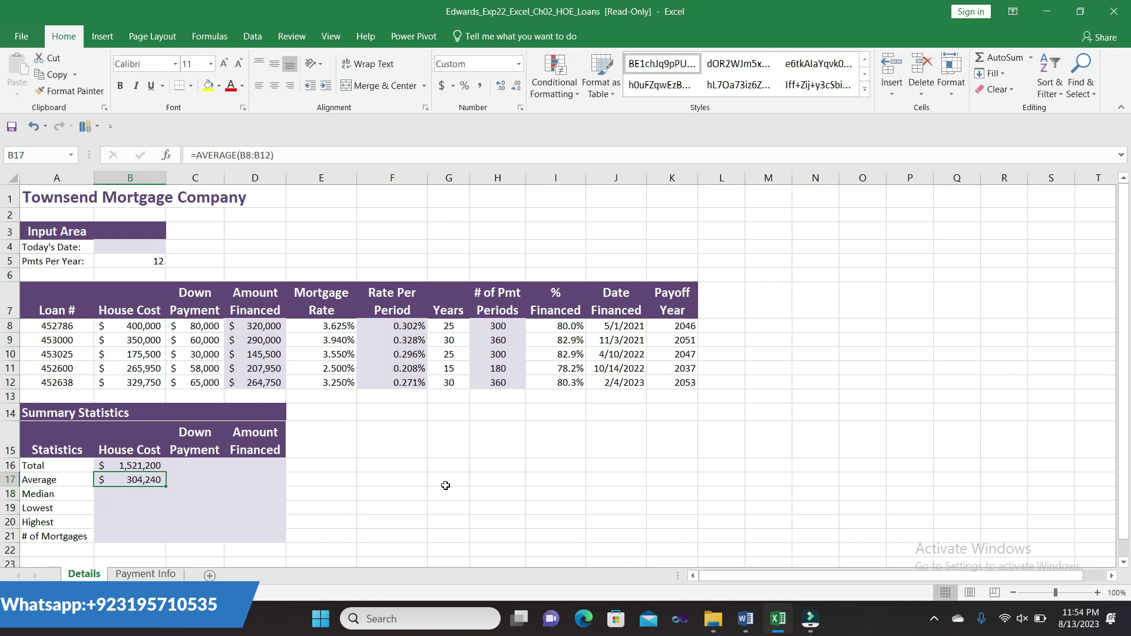
Unhighlight step 6 and highlight step 7's median-value instructions in yellow.
left_click(756, 619)
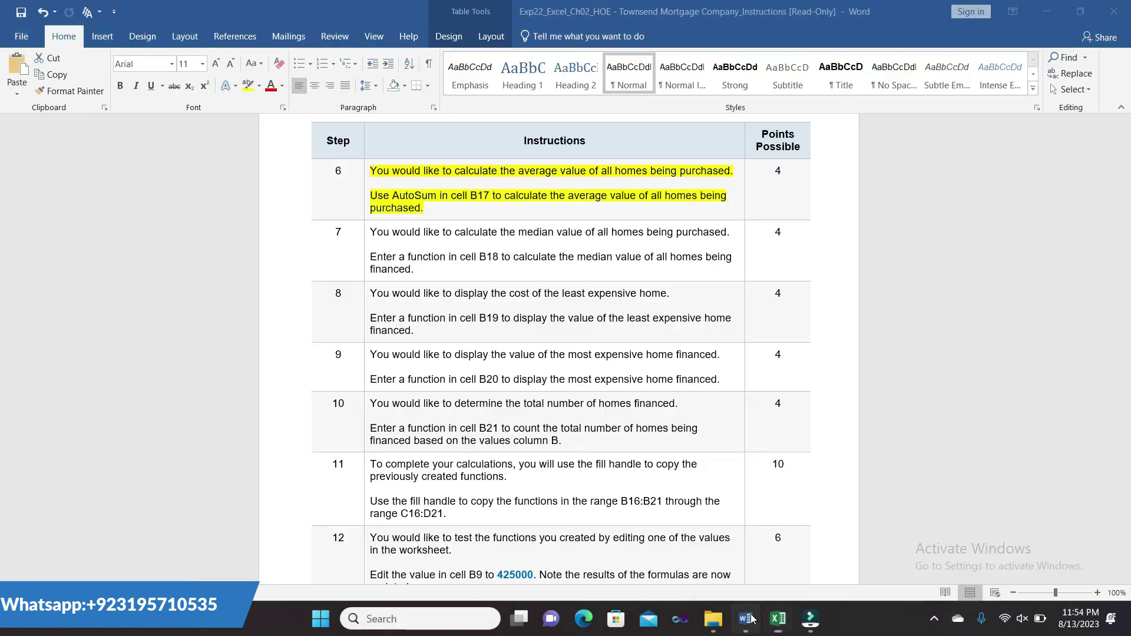
left_click(367, 170)
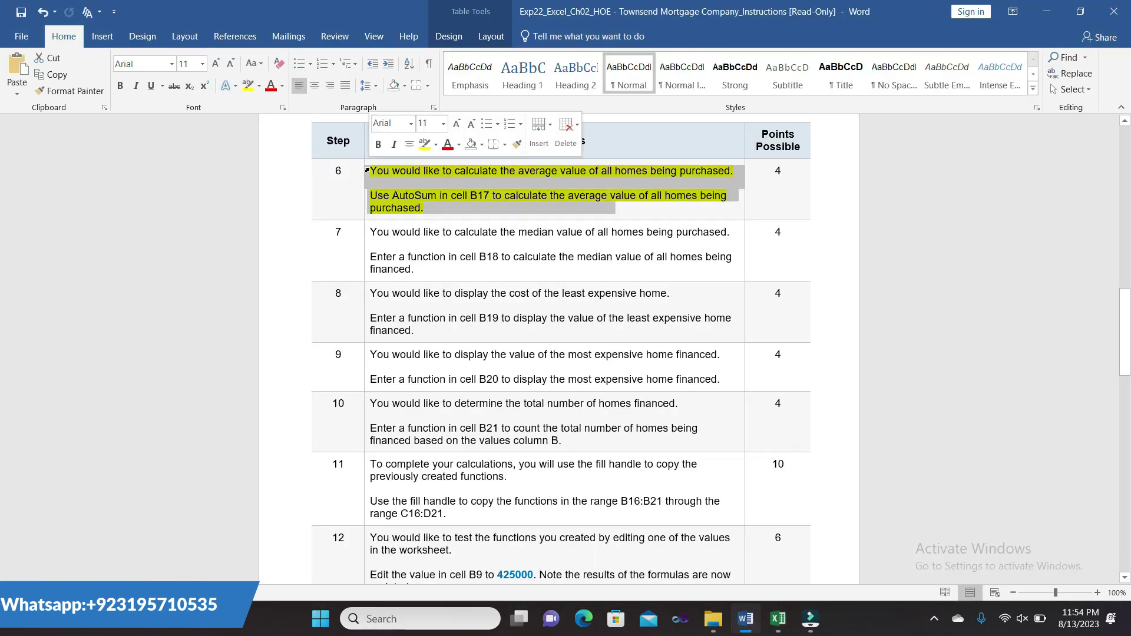
left_click(423, 145)
left_click(367, 234)
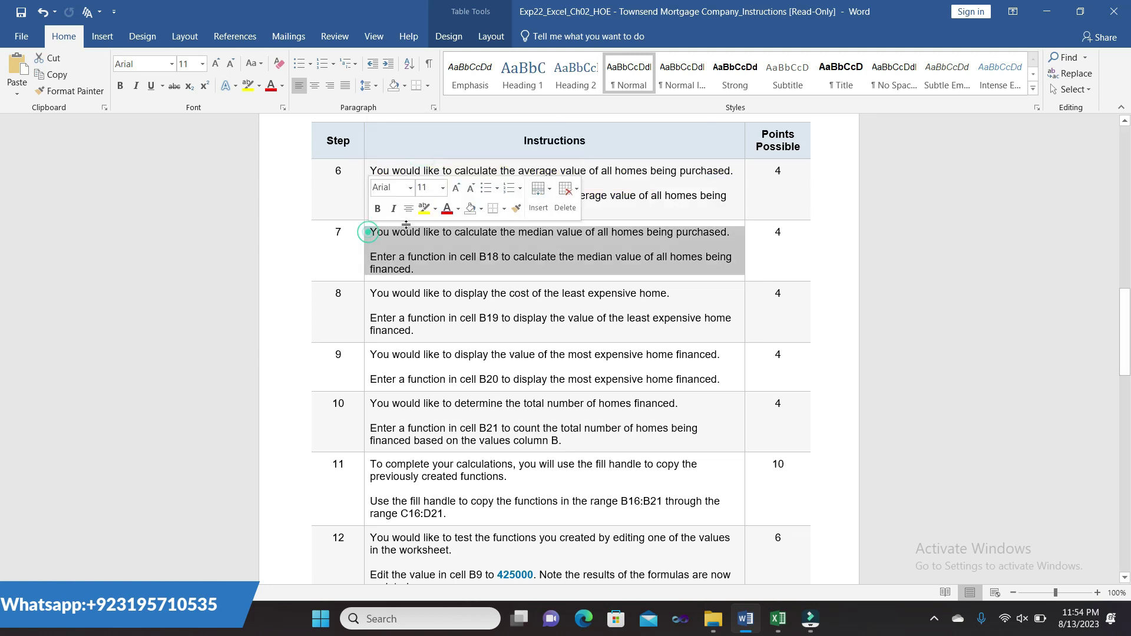
left_click(423, 210)
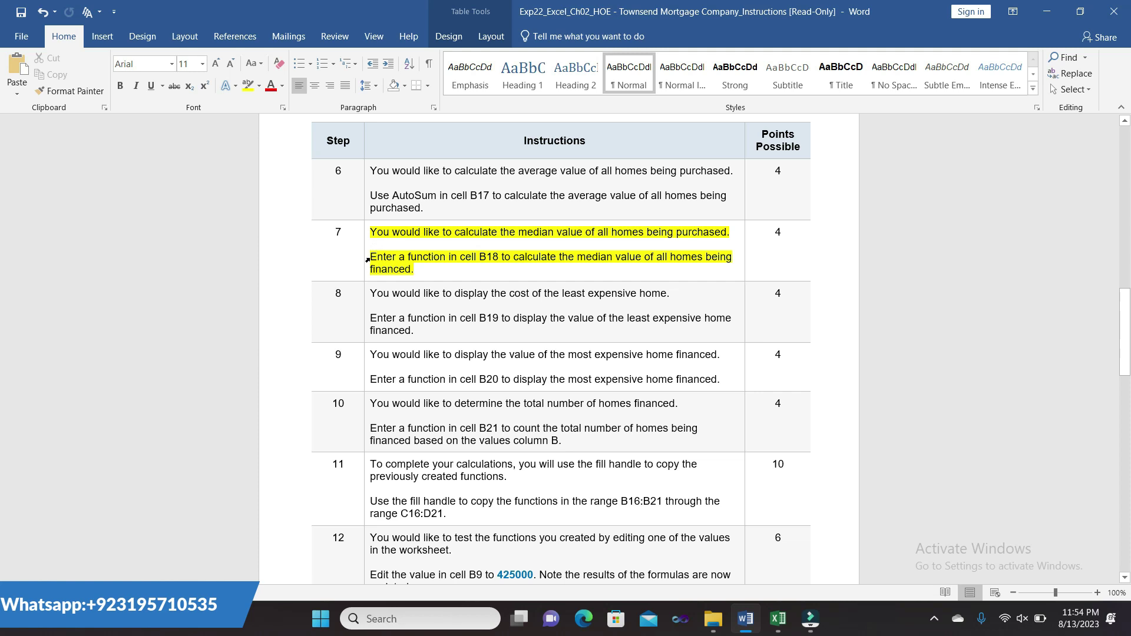
triple_click(373, 257)
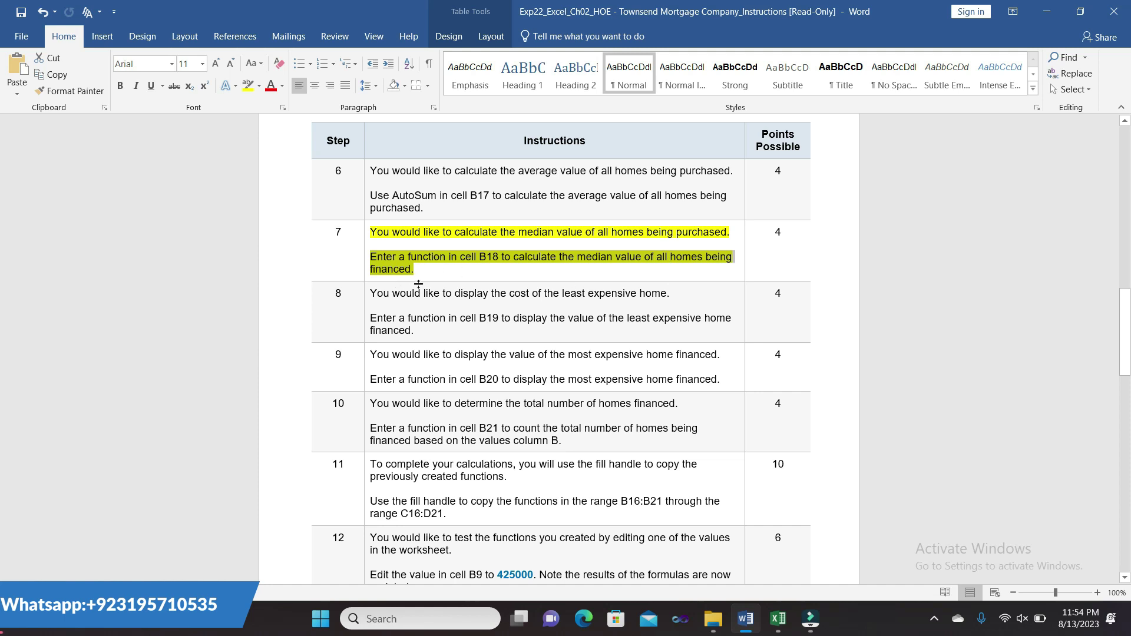
left_click(766, 614)
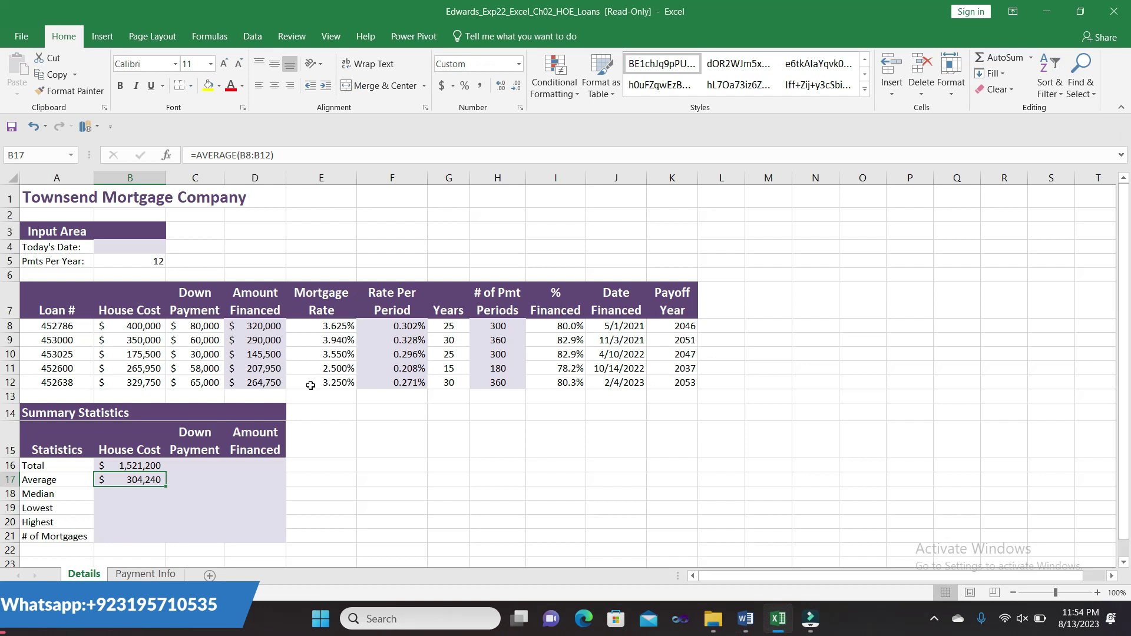
Enter =MEDIAN(B8:B12) in B18, giving a median house cost of $329,750.
left_click(139, 492)
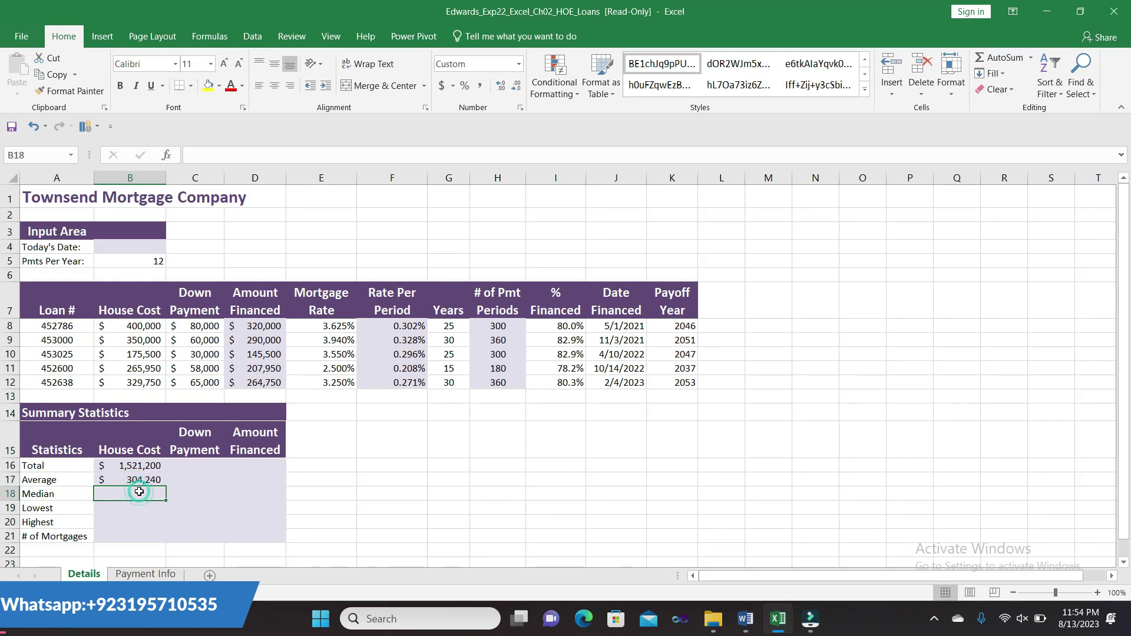
type("=")
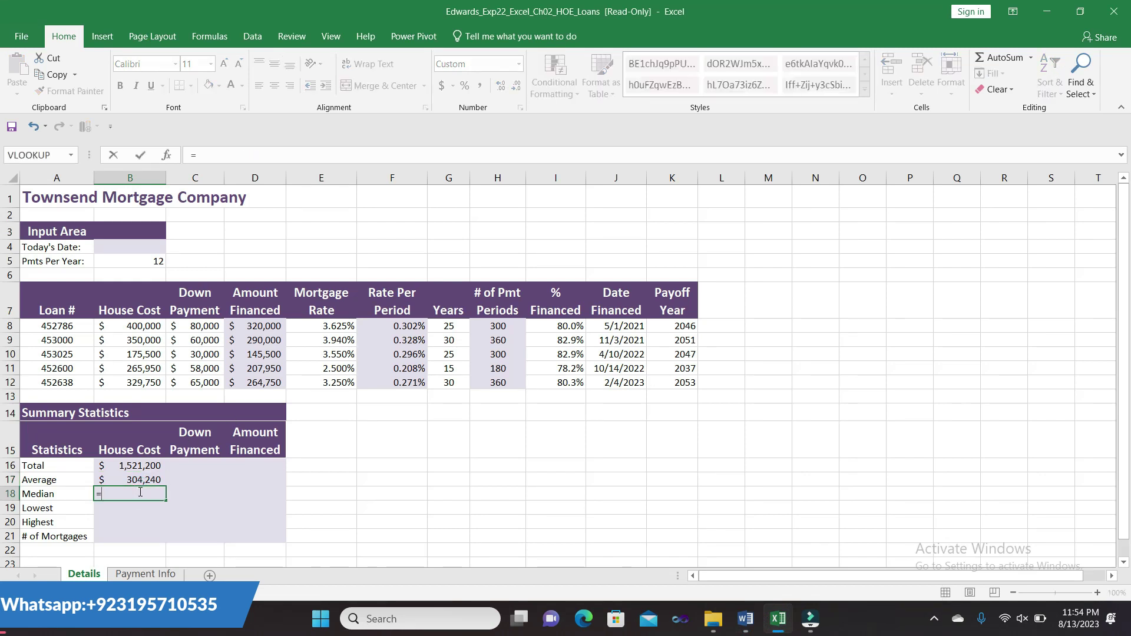
type("M")
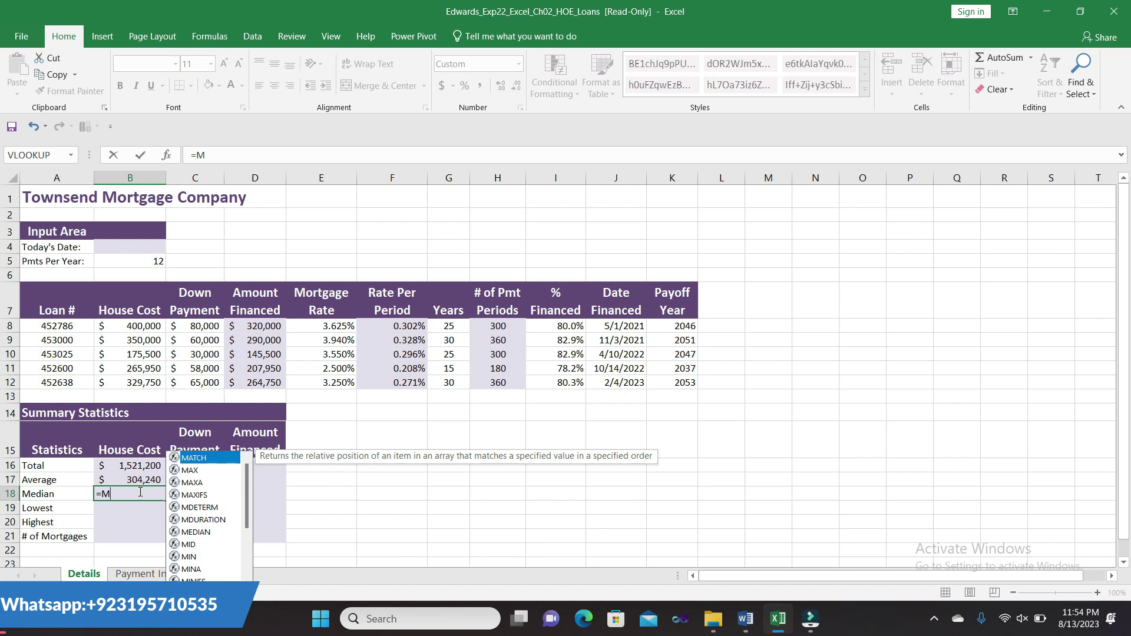
type("ED")
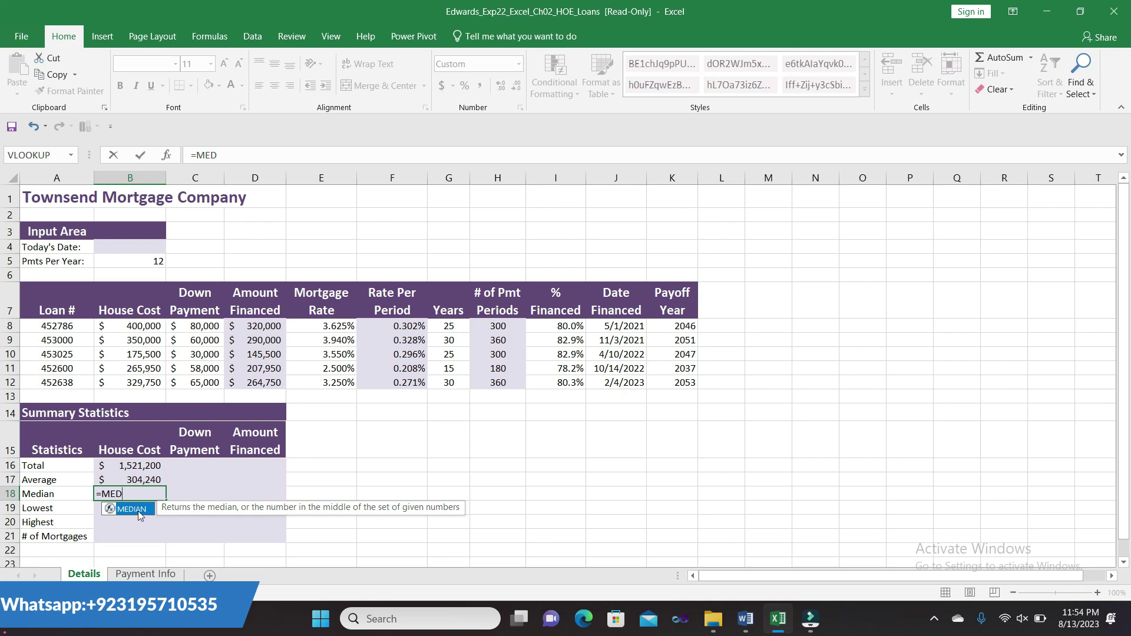
double_click(138, 511)
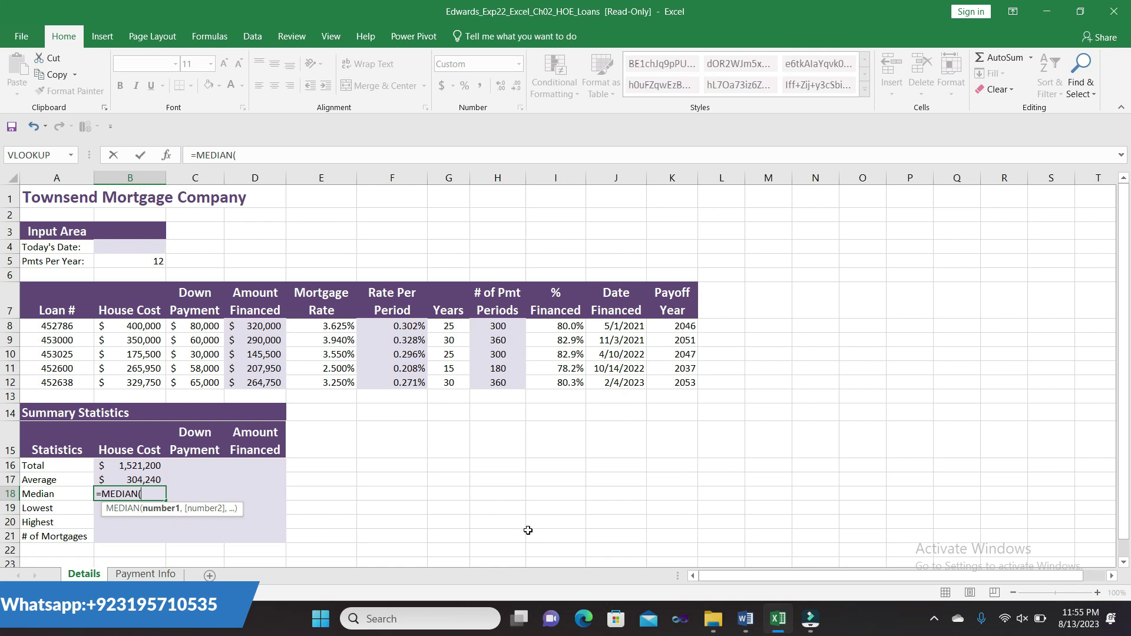
left_click(745, 620)
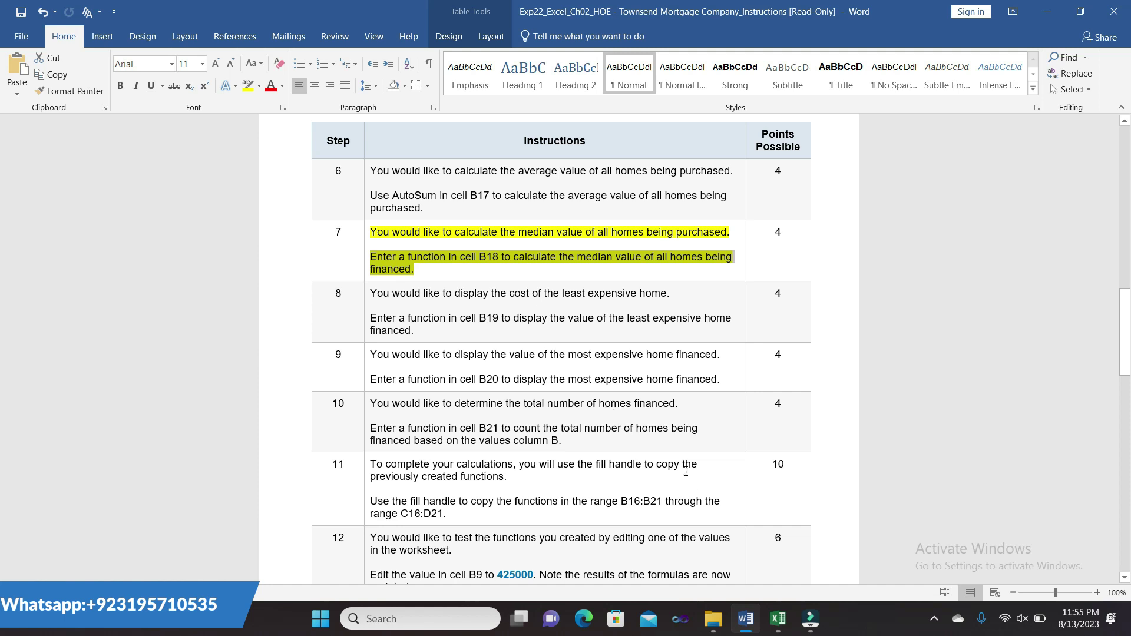
left_click(778, 619)
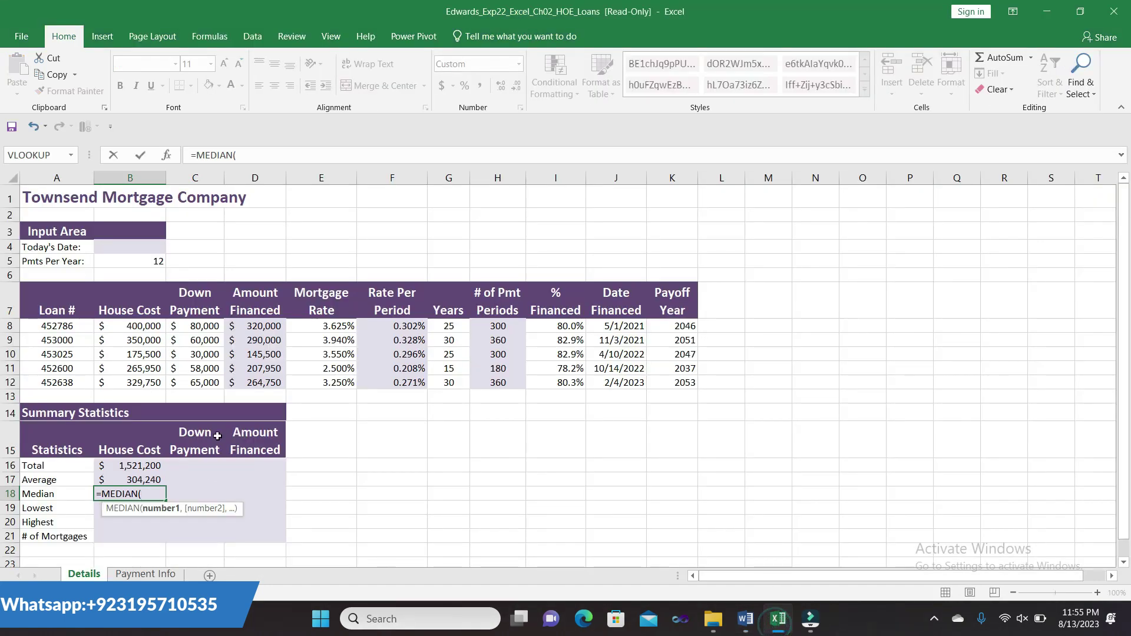
left_click_drag(143, 325, 142, 380)
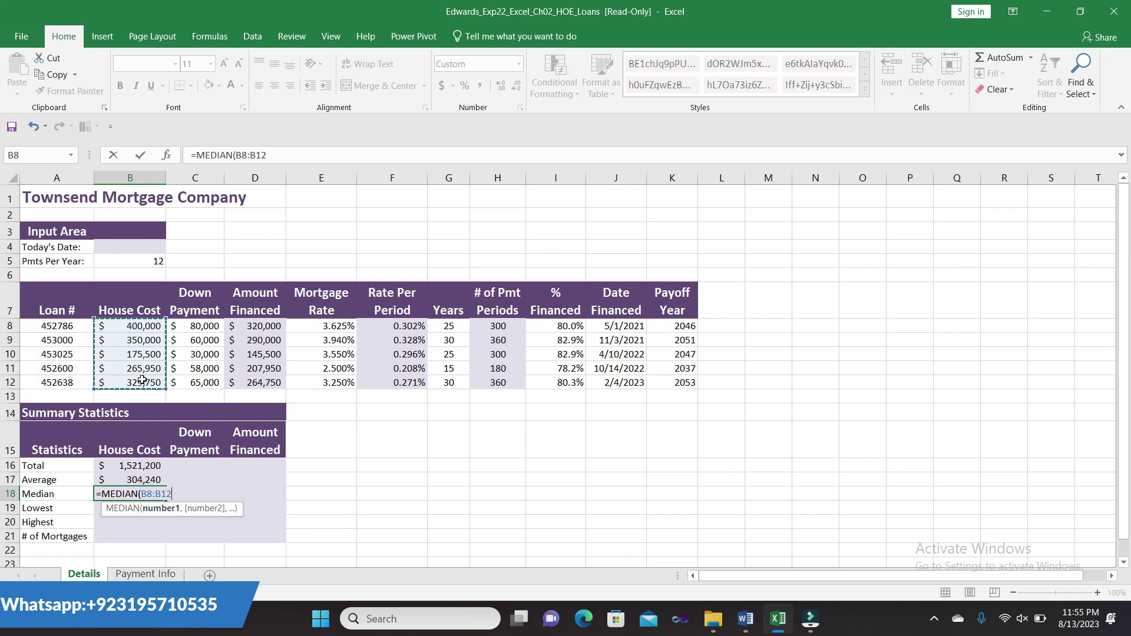
type(")")
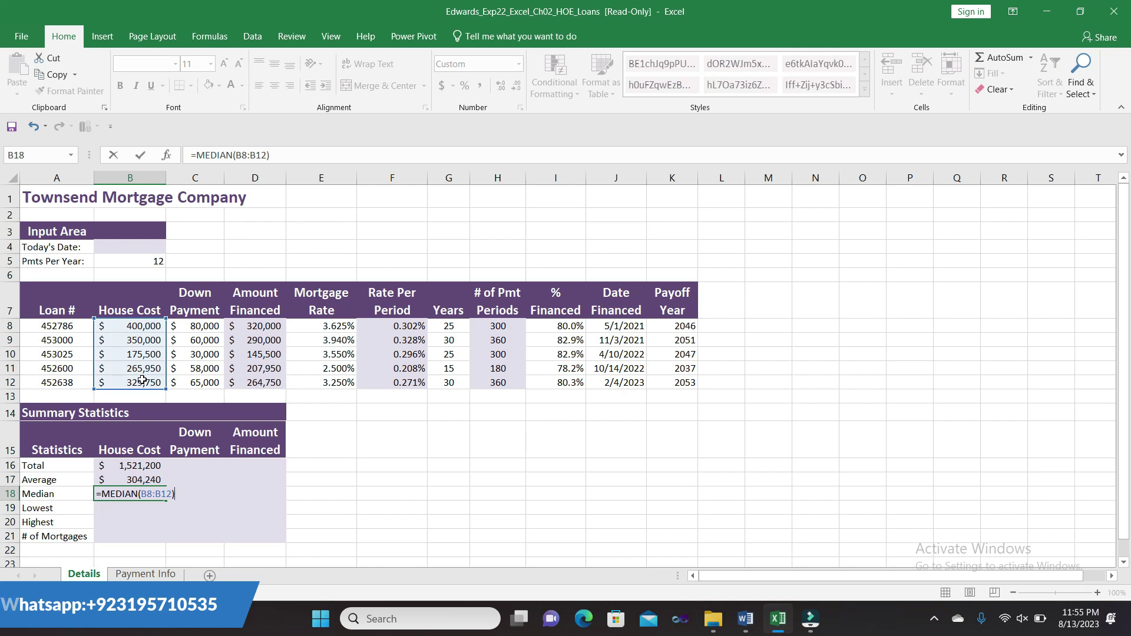
key("Return")
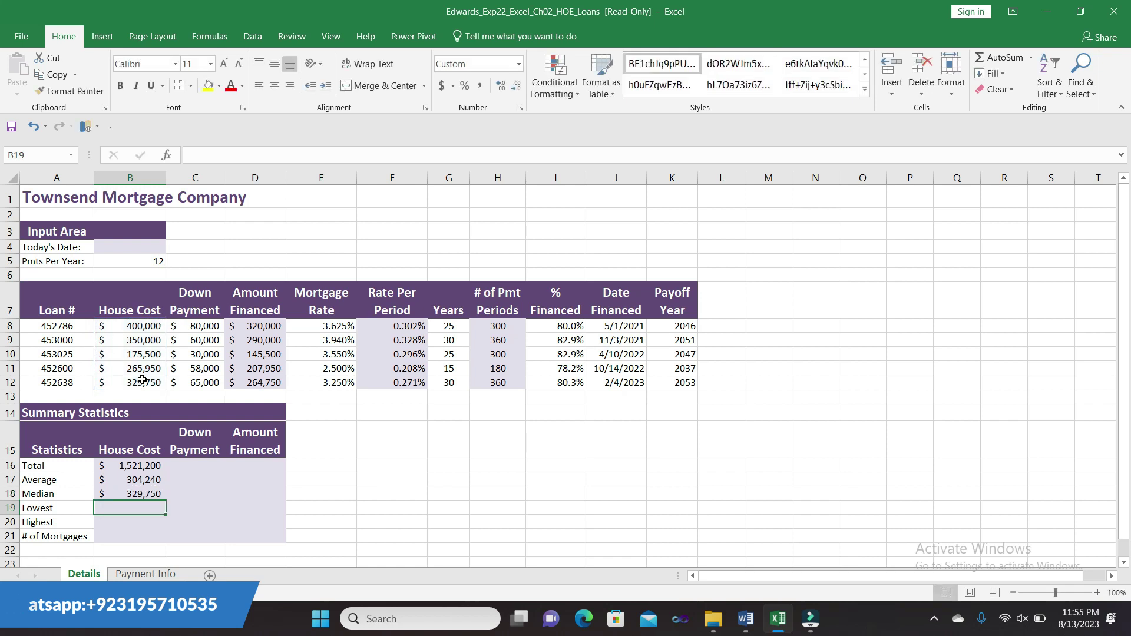
left_click(160, 493)
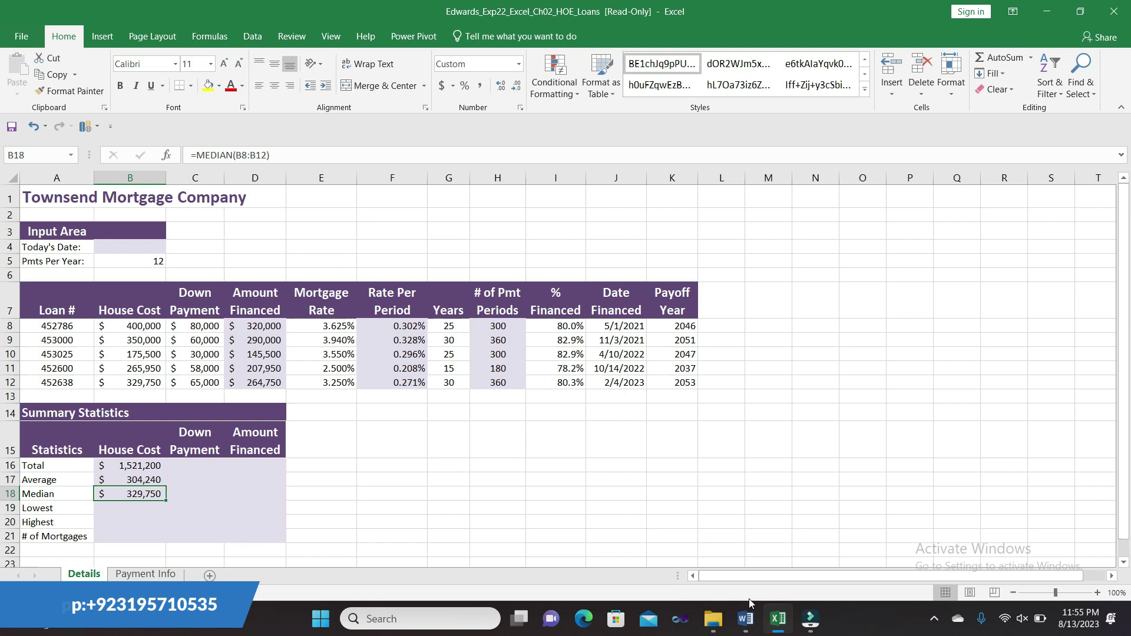
Clear step 7's highlight and highlight step 8's least-expensive-home B19 instructions in yellow.
left_click(746, 619)
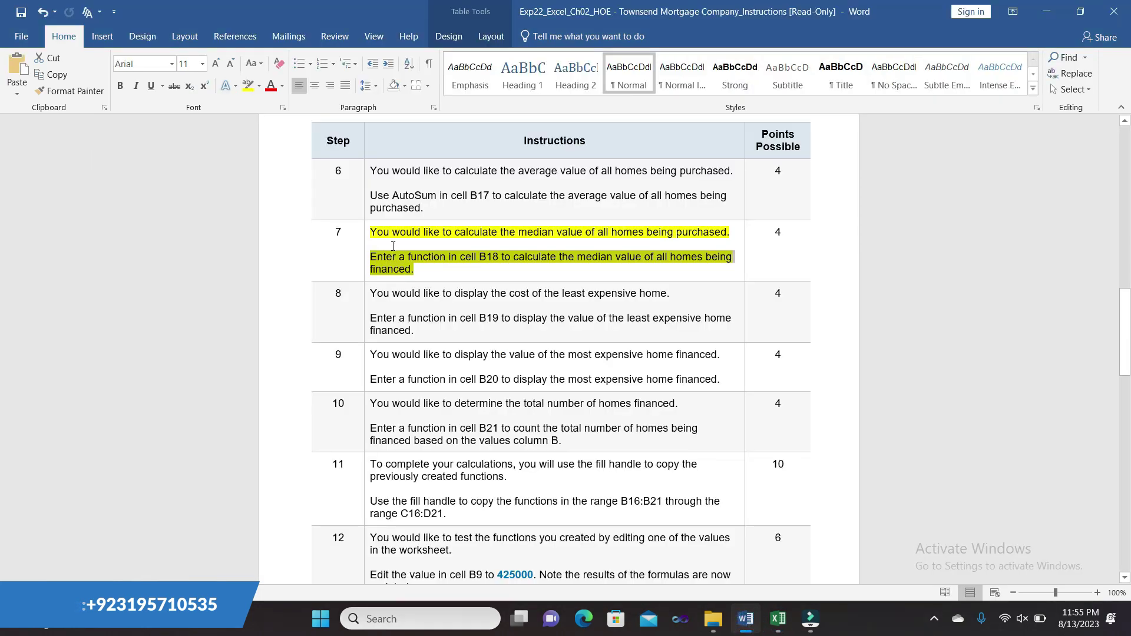
left_click(367, 236)
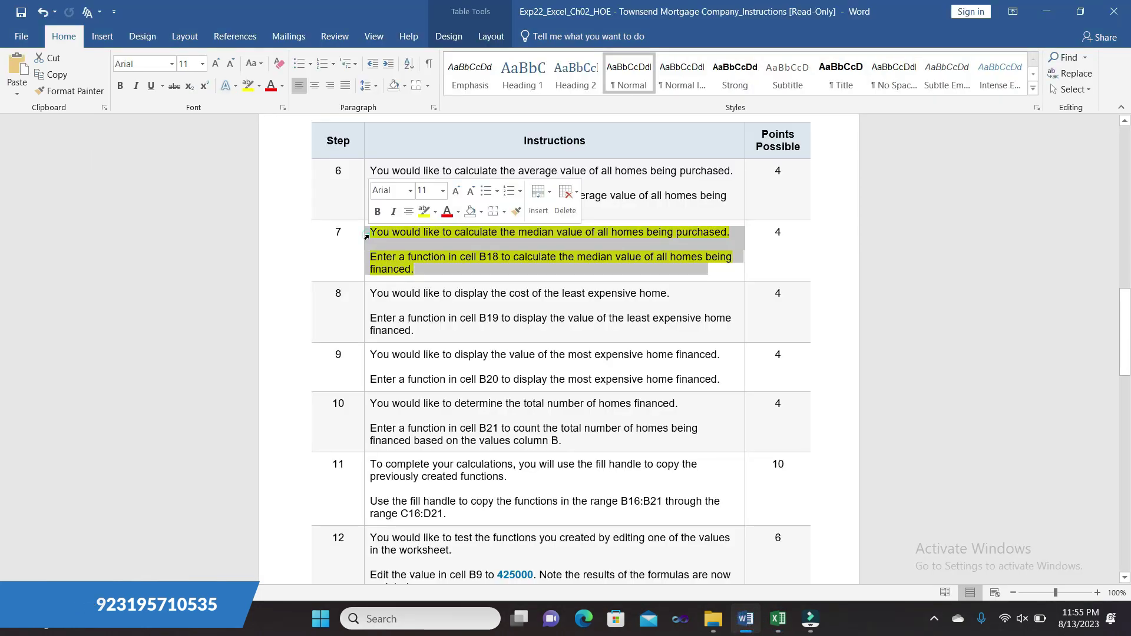
left_click(367, 293)
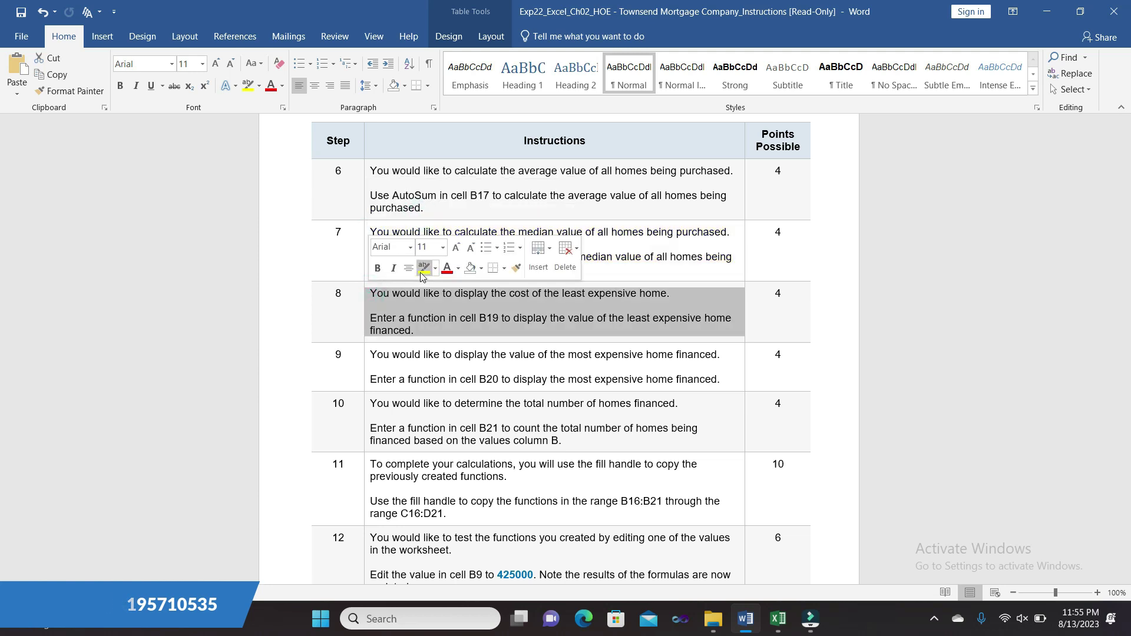
left_click(424, 268)
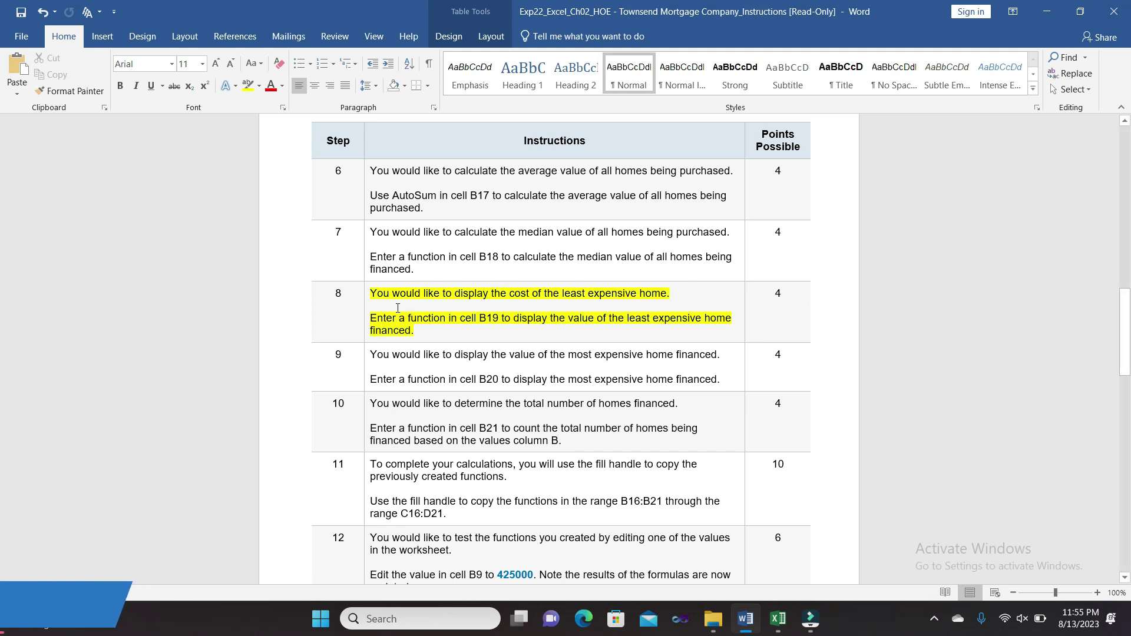
left_click(374, 318)
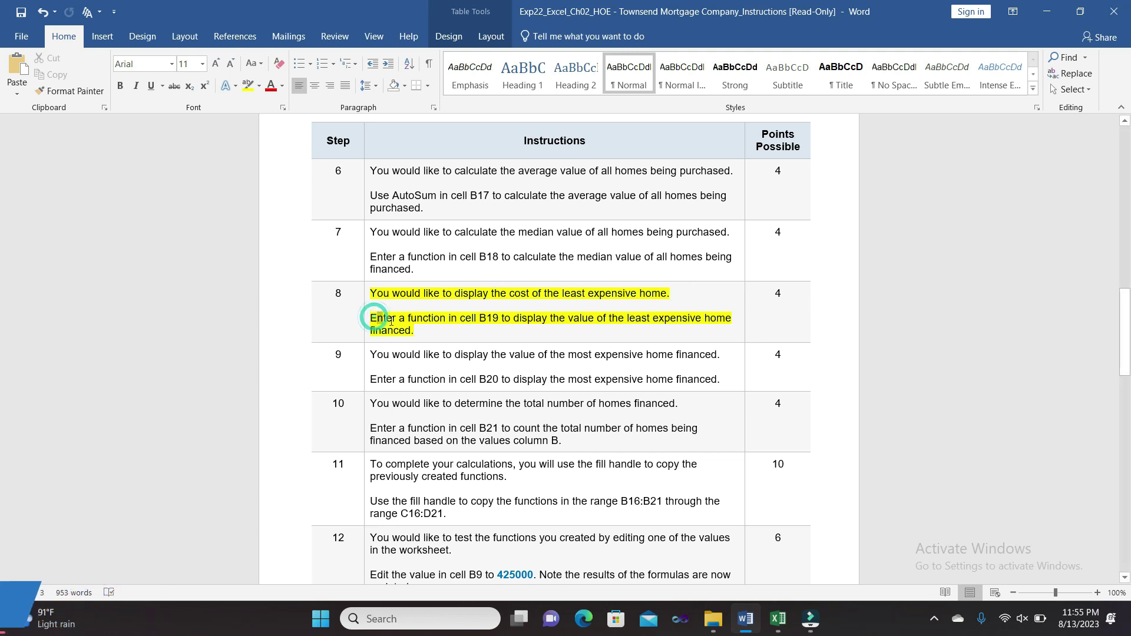
left_click_drag(374, 318, 416, 332)
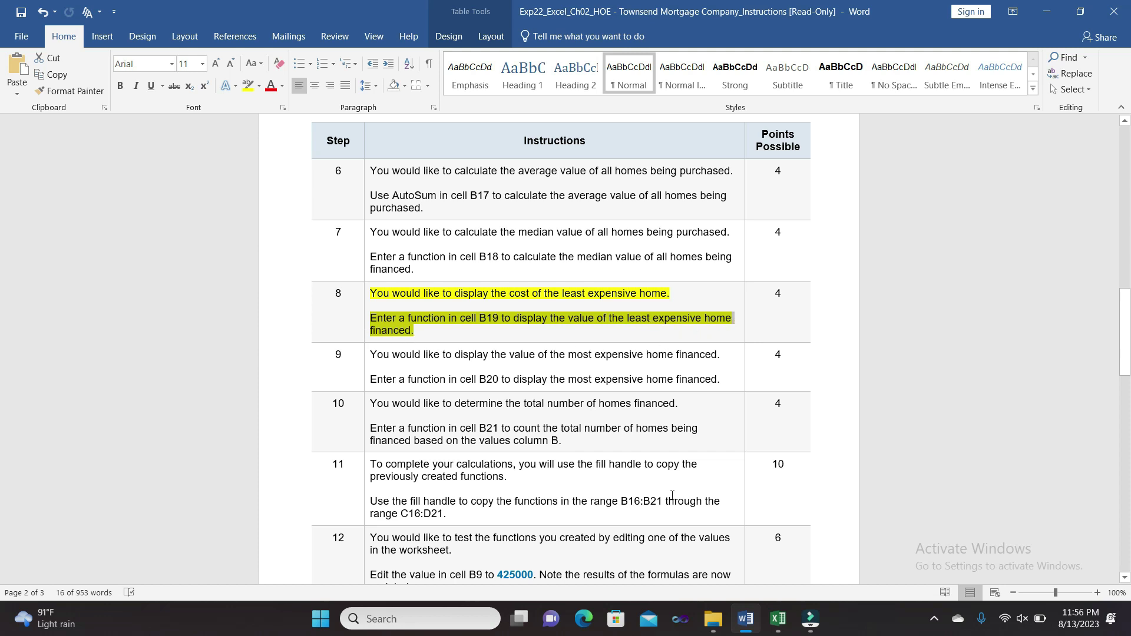
left_click(778, 618)
Enter =MIN(B8:B12) in B19, showing the lowest house cost of $175,500.
left_click(138, 507)
type("=")
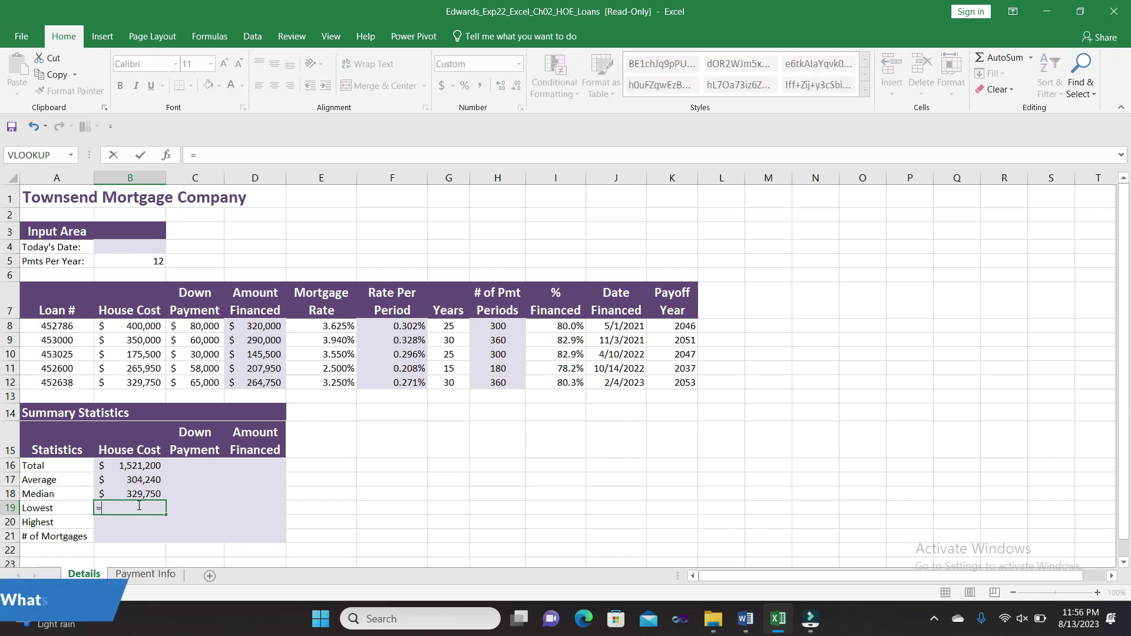
type("MIN(")
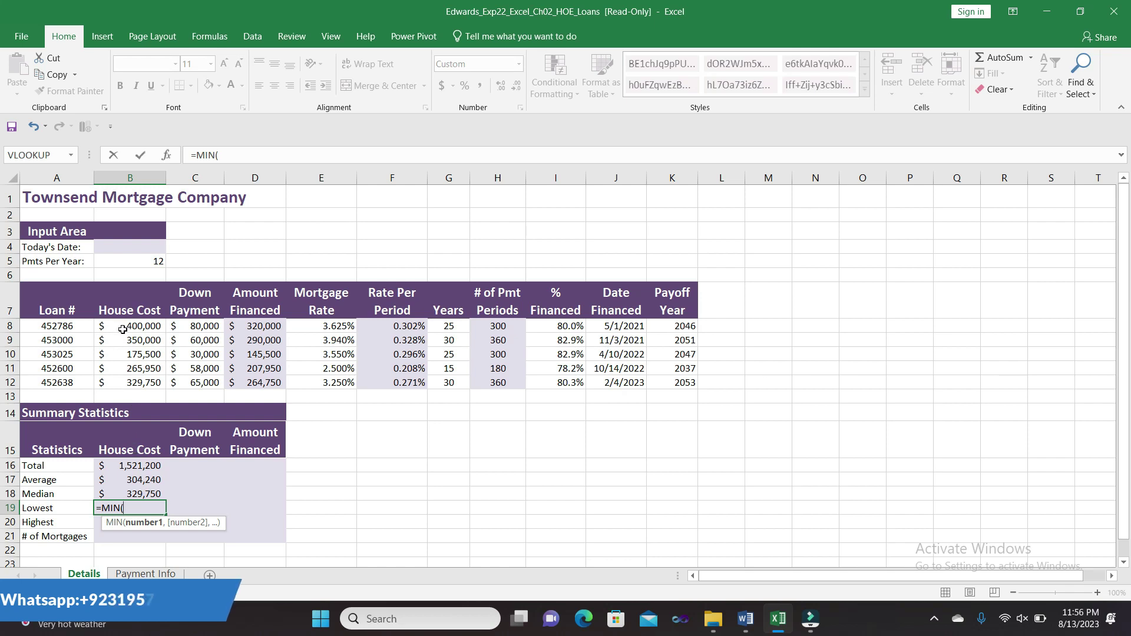
left_click_drag(123, 329, 127, 383)
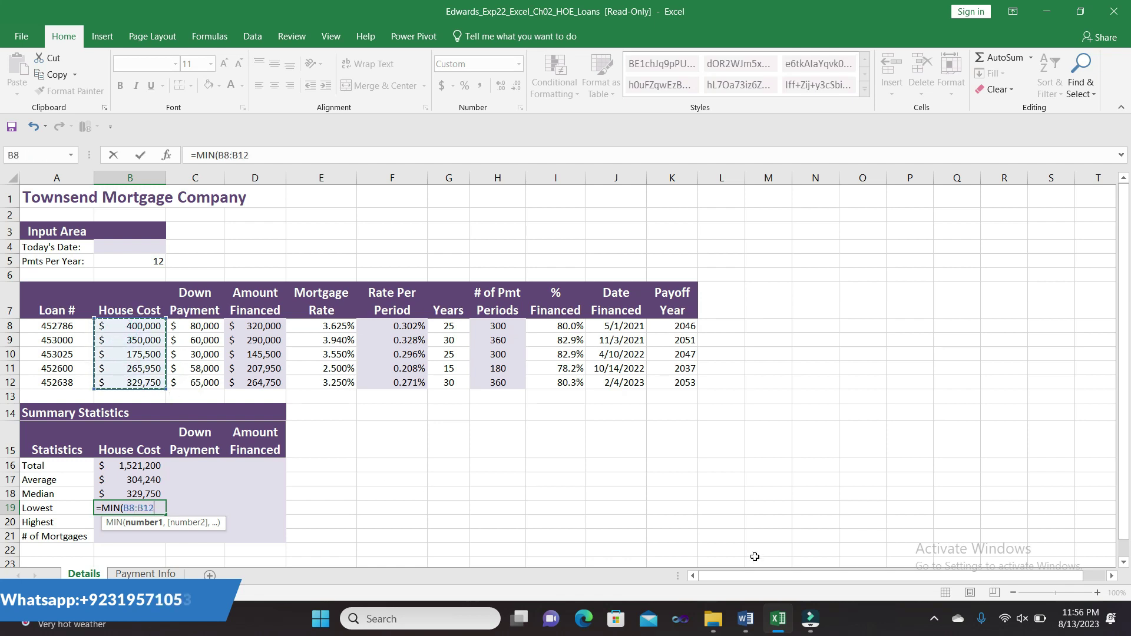
left_click(746, 619)
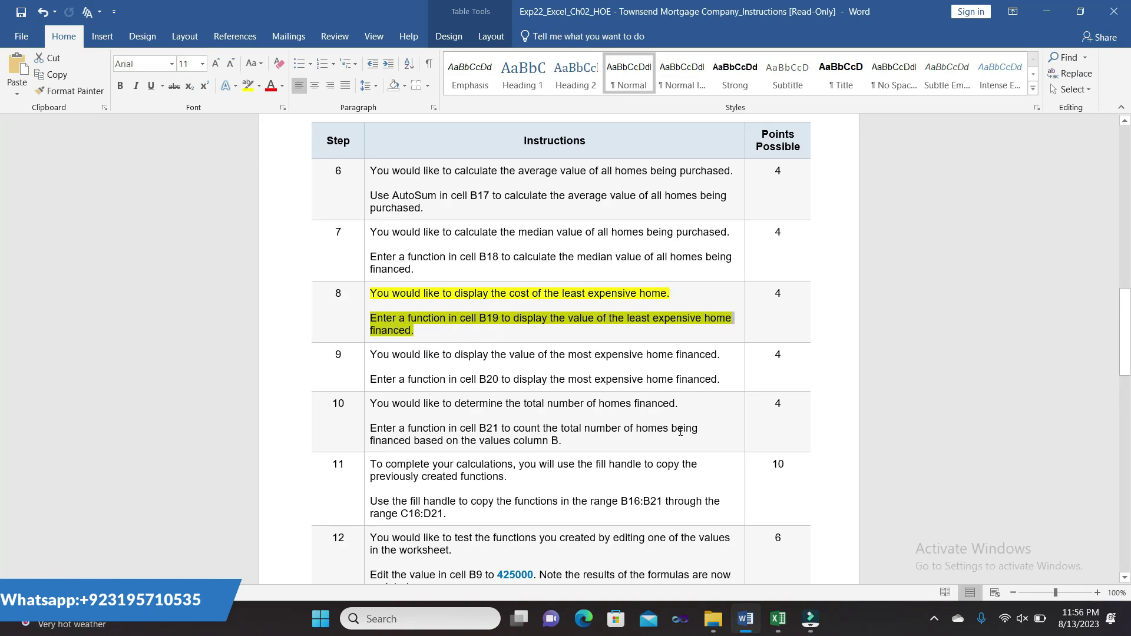
left_click(778, 618)
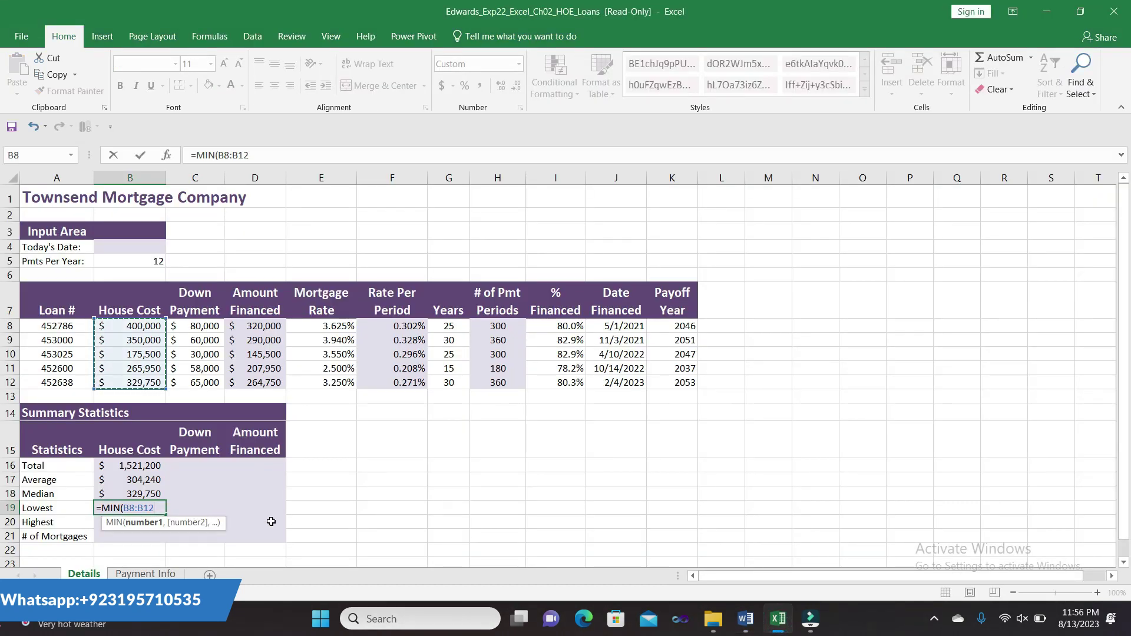
type(")")
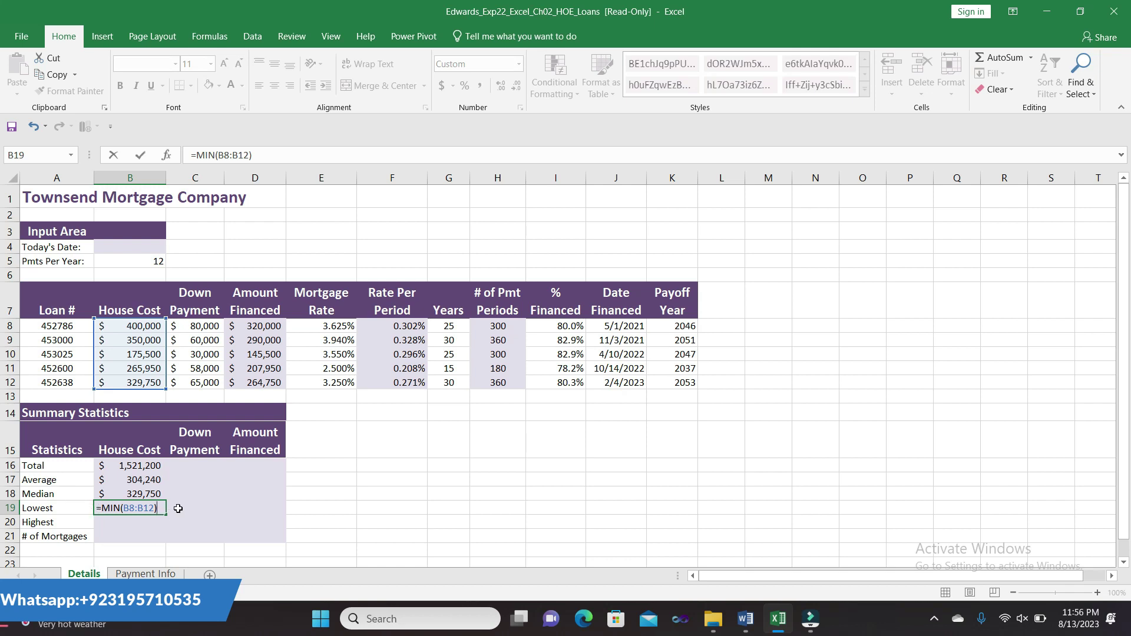
key("Return")
left_click(152, 510)
right_click(152, 510)
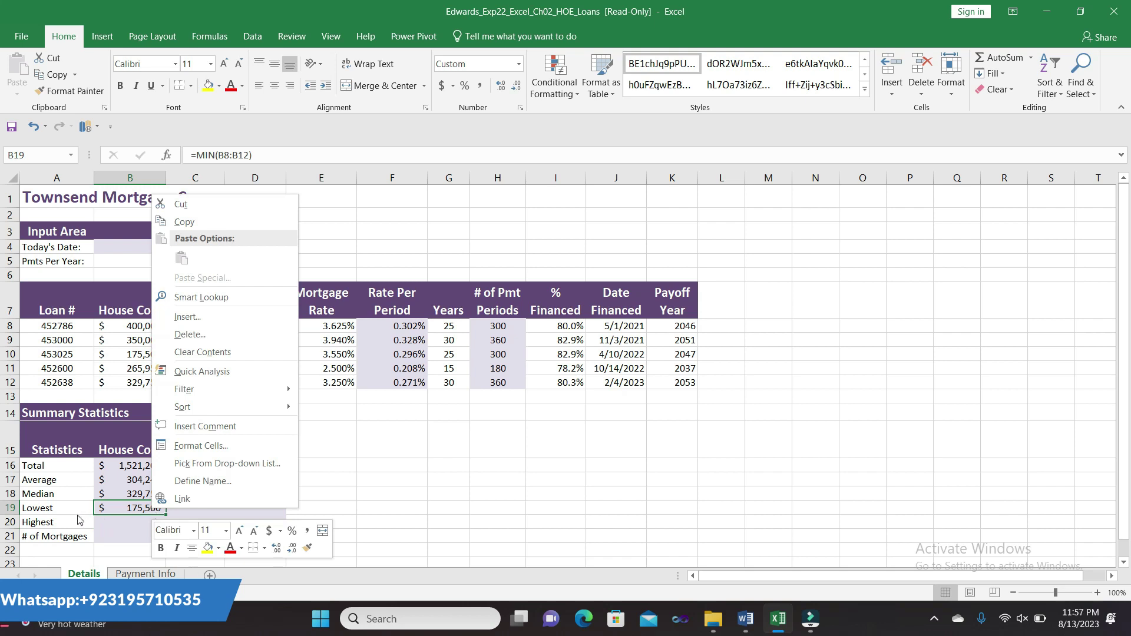
key("Escape")
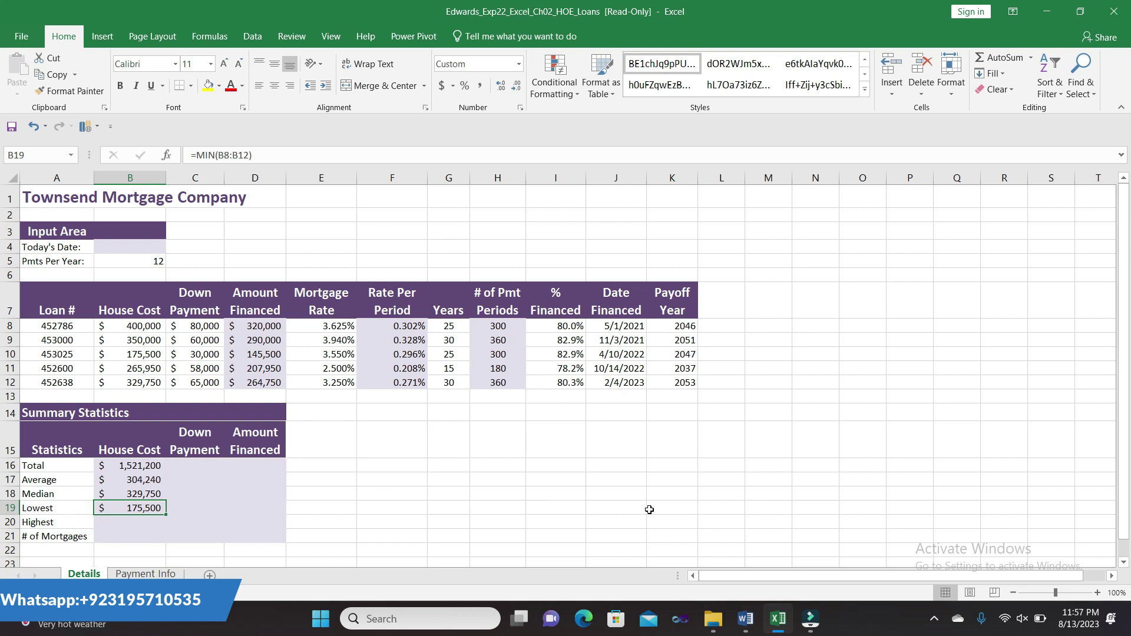
Remove step 8's highlight and highlight step 9's most-expensive-home B20 instructions in yellow.
left_click(746, 620)
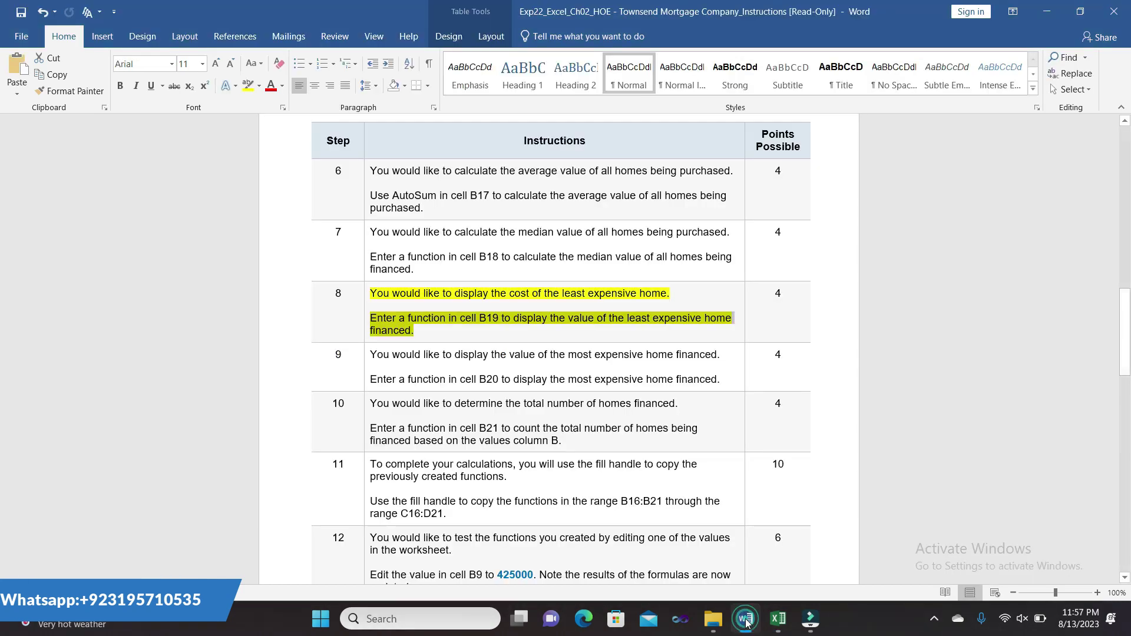
left_click(365, 297)
left_click(427, 274)
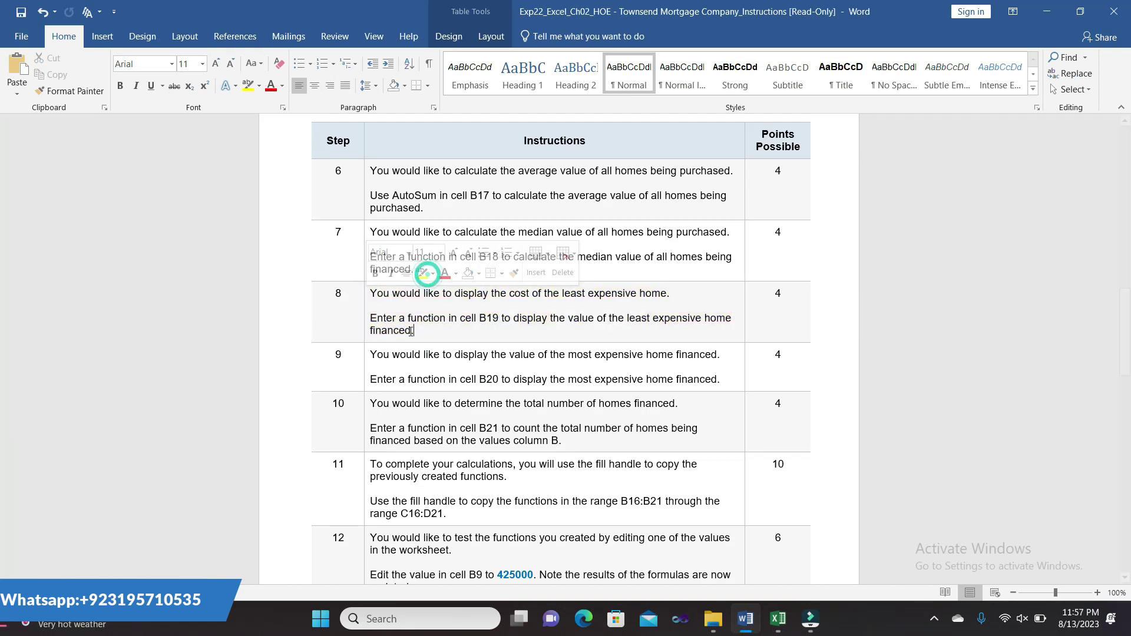
left_click(367, 354)
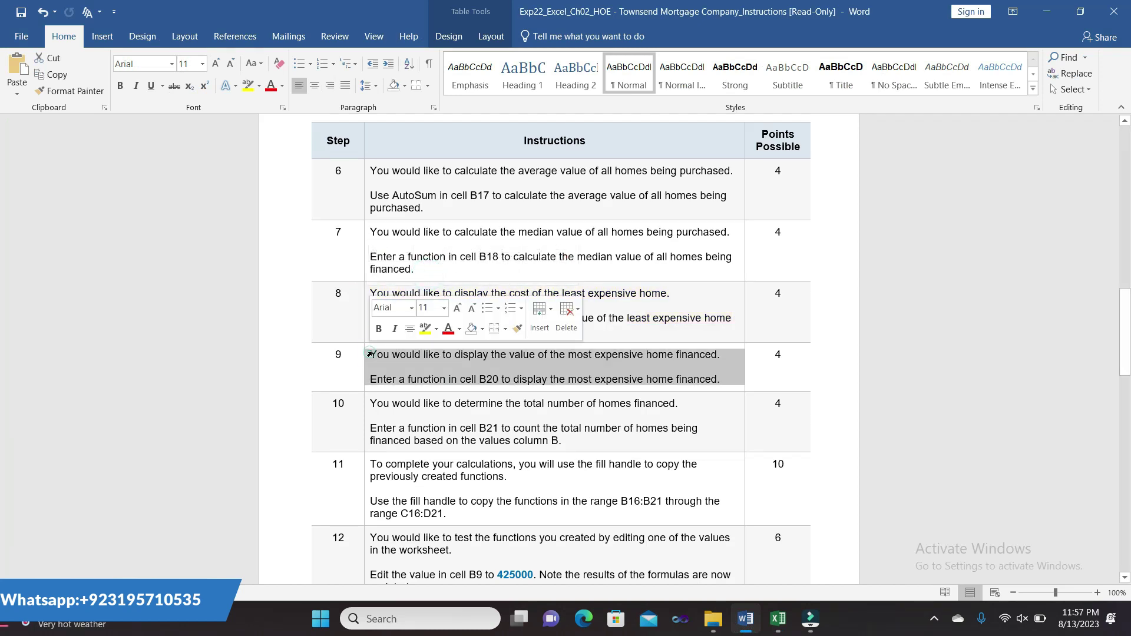
left_click(424, 334)
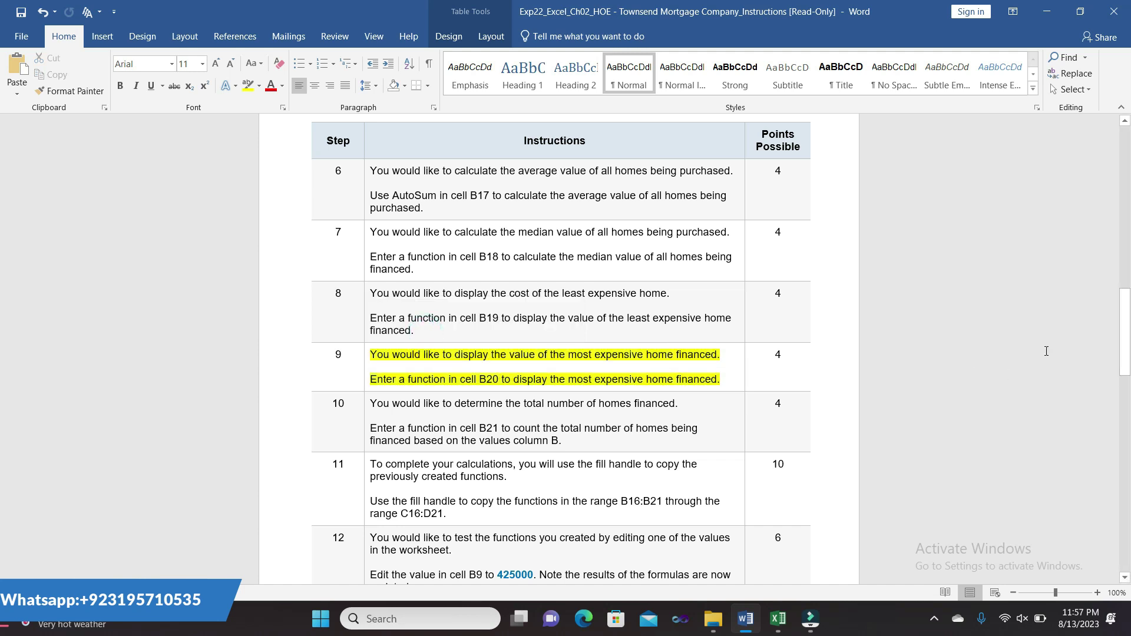
left_click_drag(1124, 313, 1114, 340)
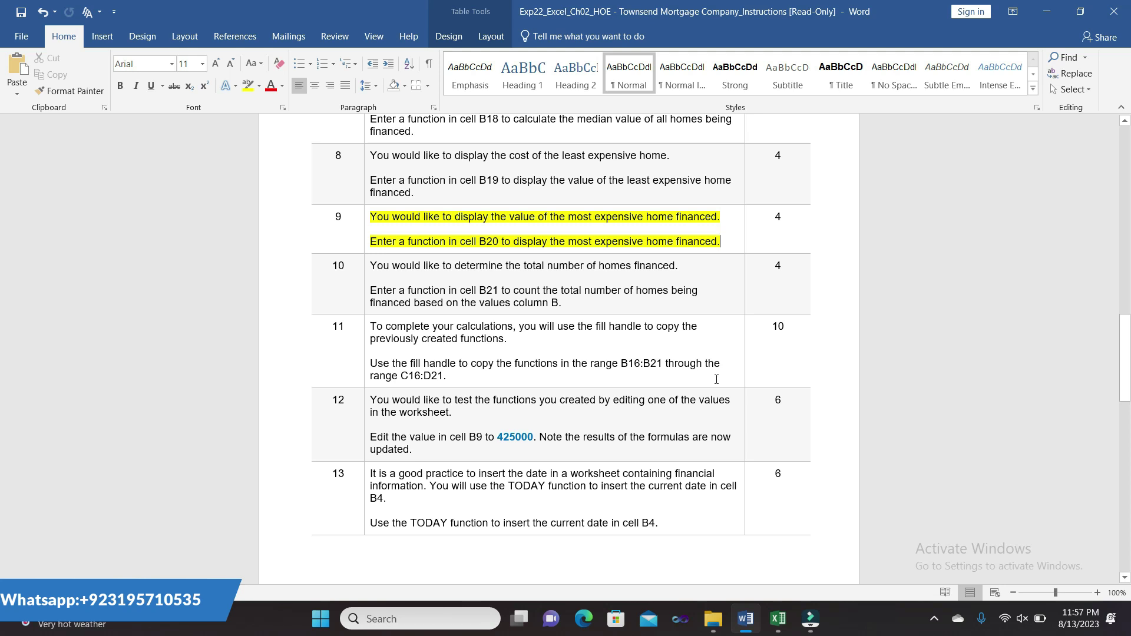
left_click(777, 620)
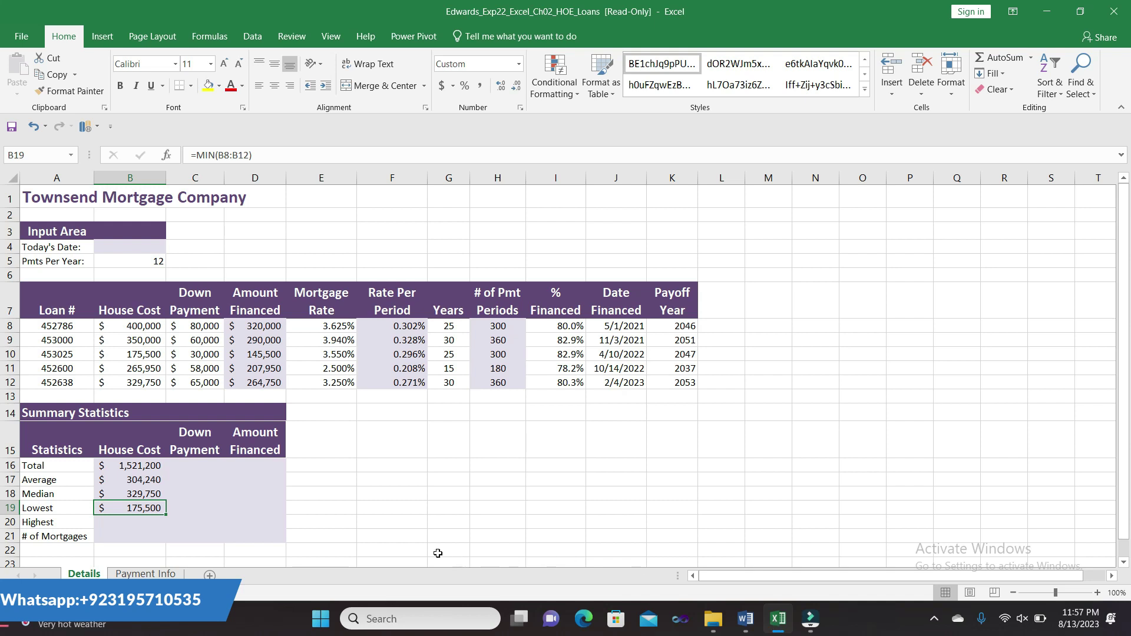
Enter =MAX(B8:B12) in B20, showing the highest house cost of $400,000.
left_click(148, 519)
left_click(148, 519)
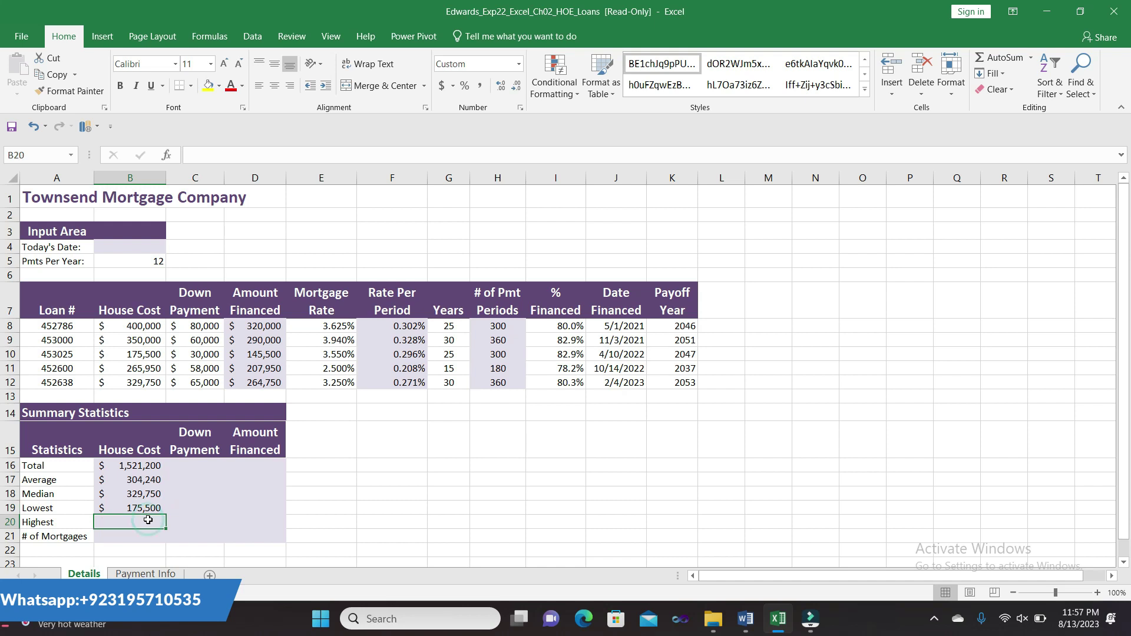
type("=")
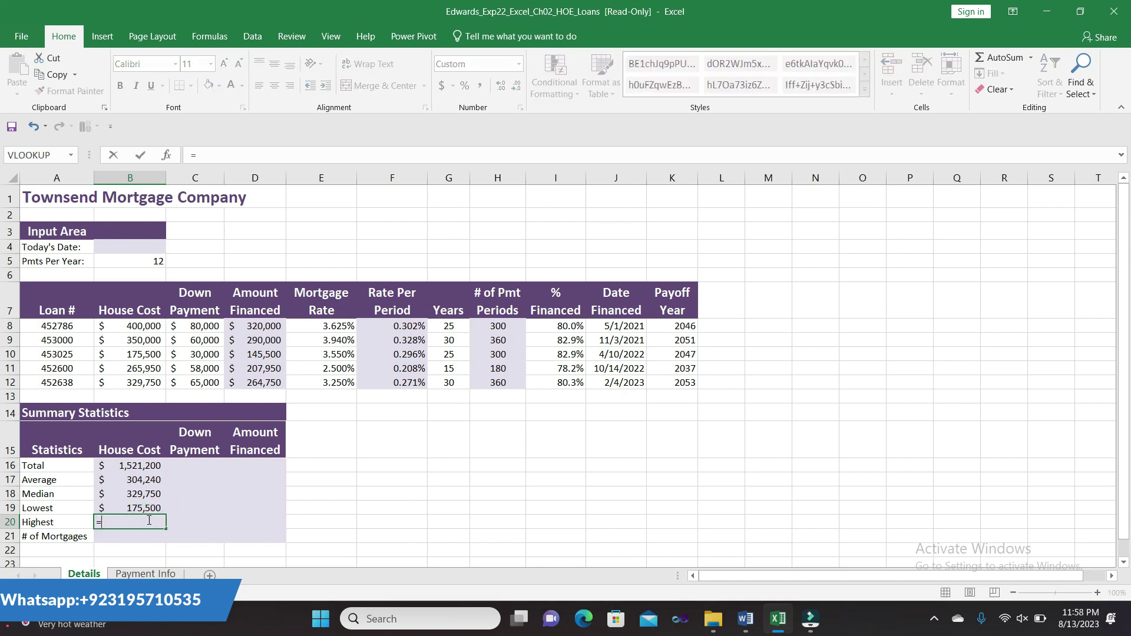
type("MAX")
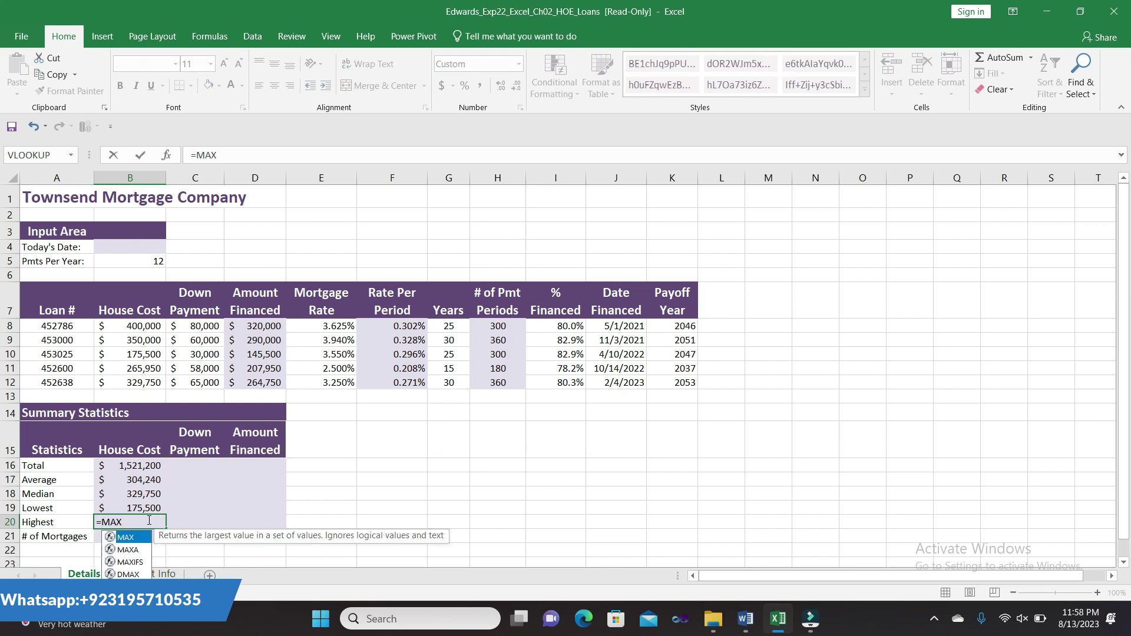
type("(")
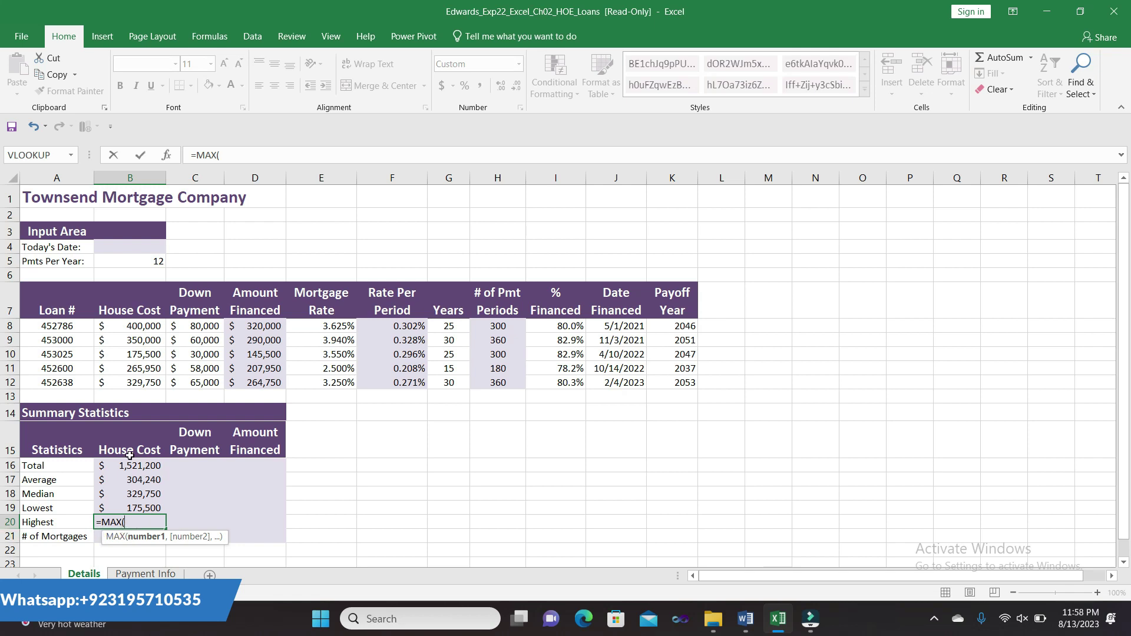
left_click(129, 323)
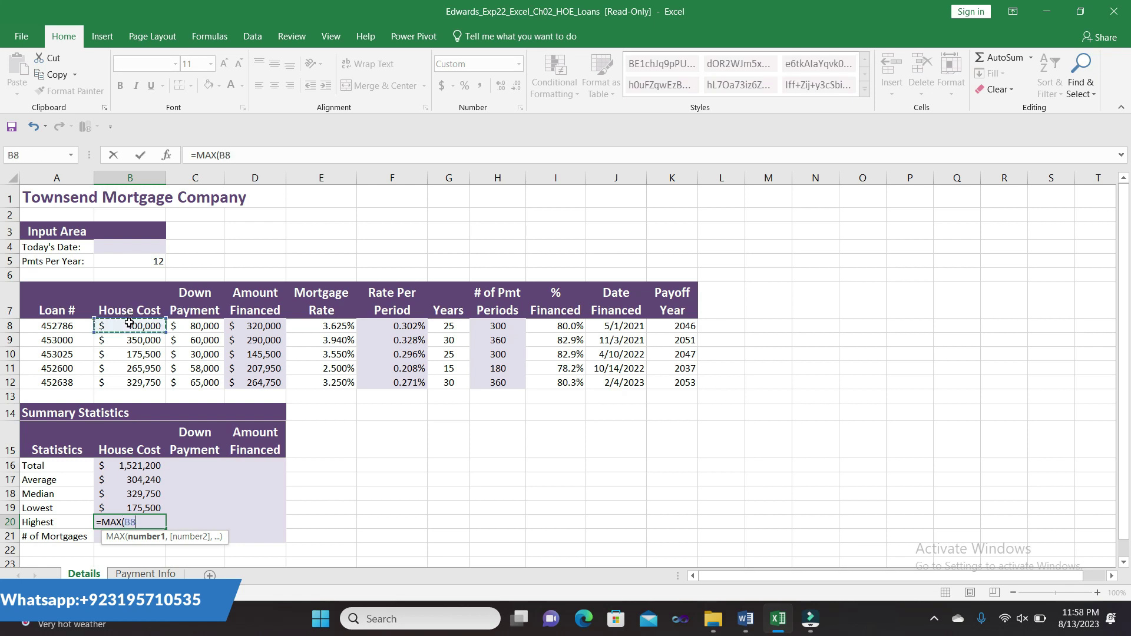
left_click_drag(129, 324, 147, 383)
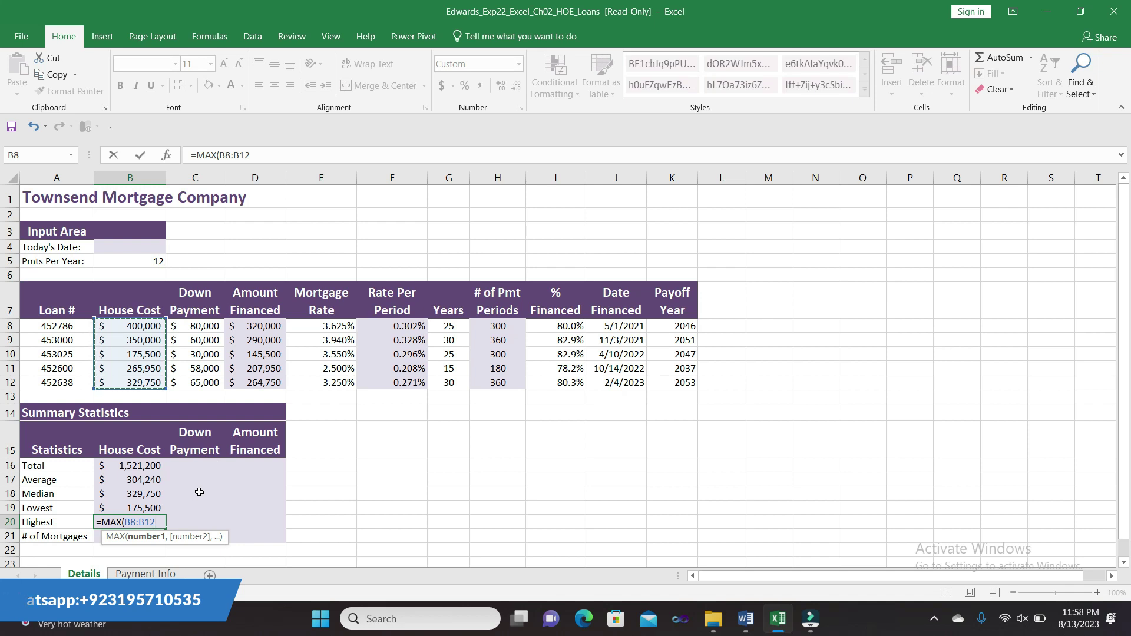
type(")")
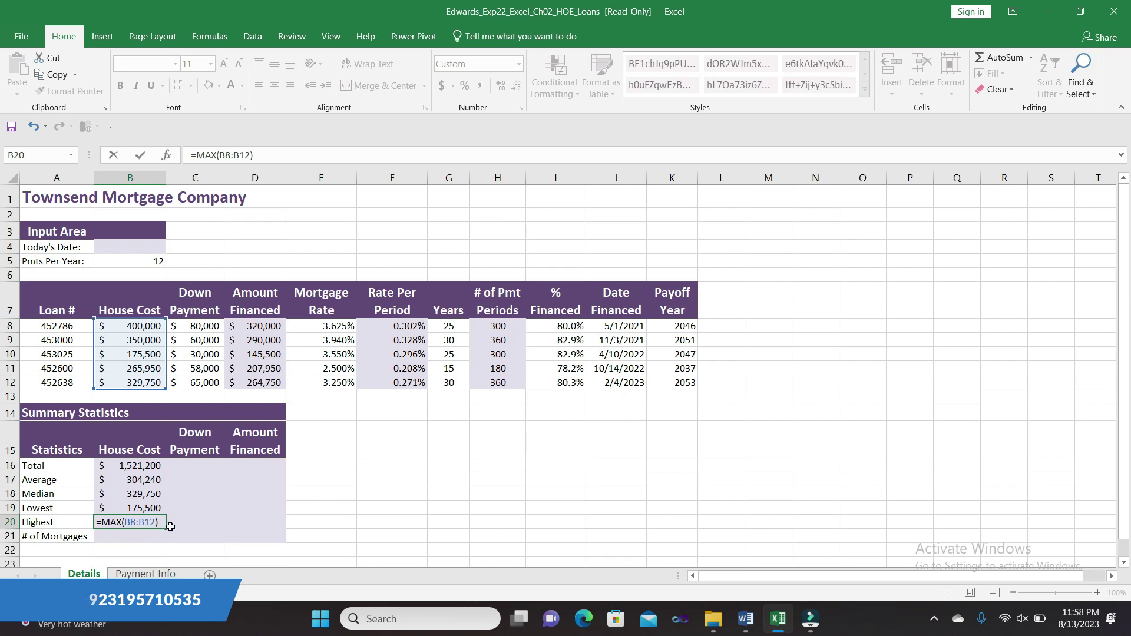
key("Return")
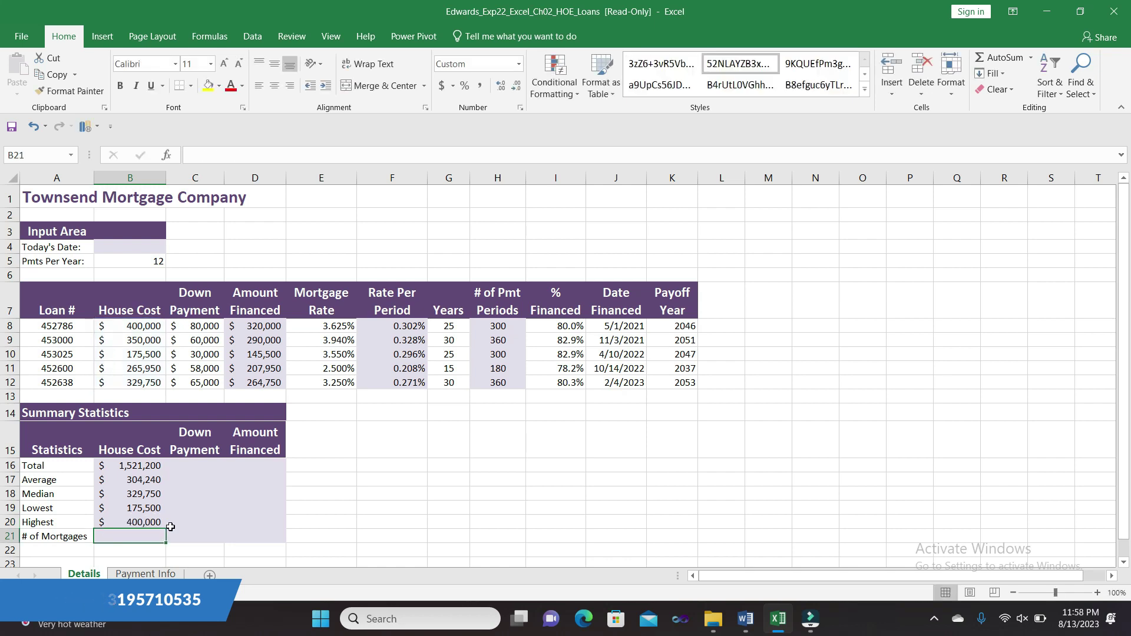
left_click(152, 521)
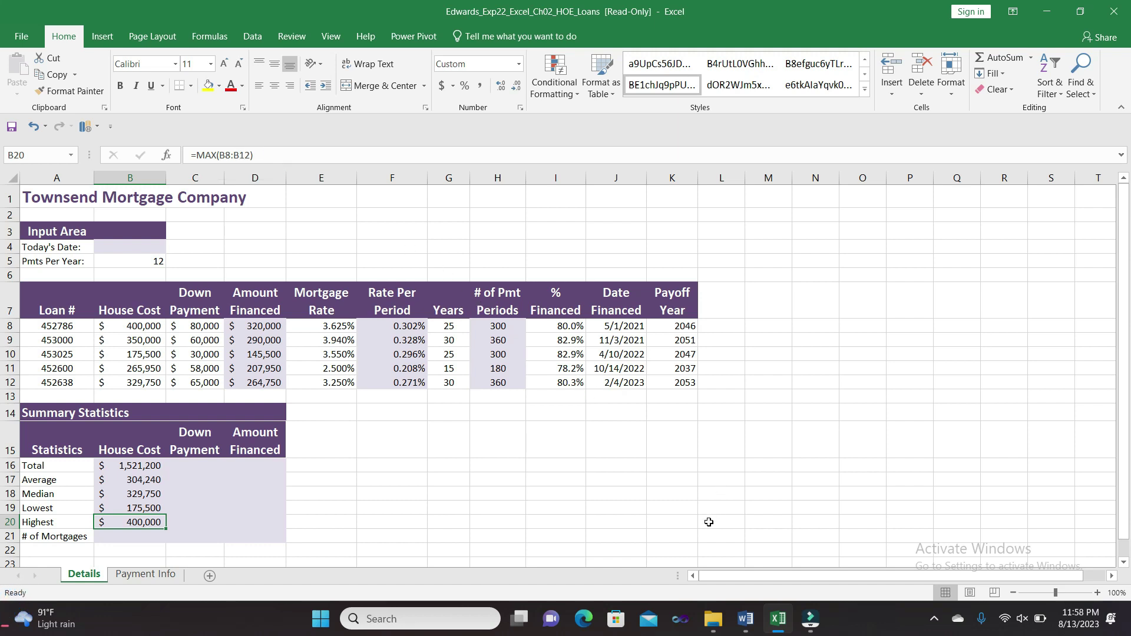
Remove the yellow highlight from step 9 in Word and highlight step 10 in yellow instead.
left_click(745, 619)
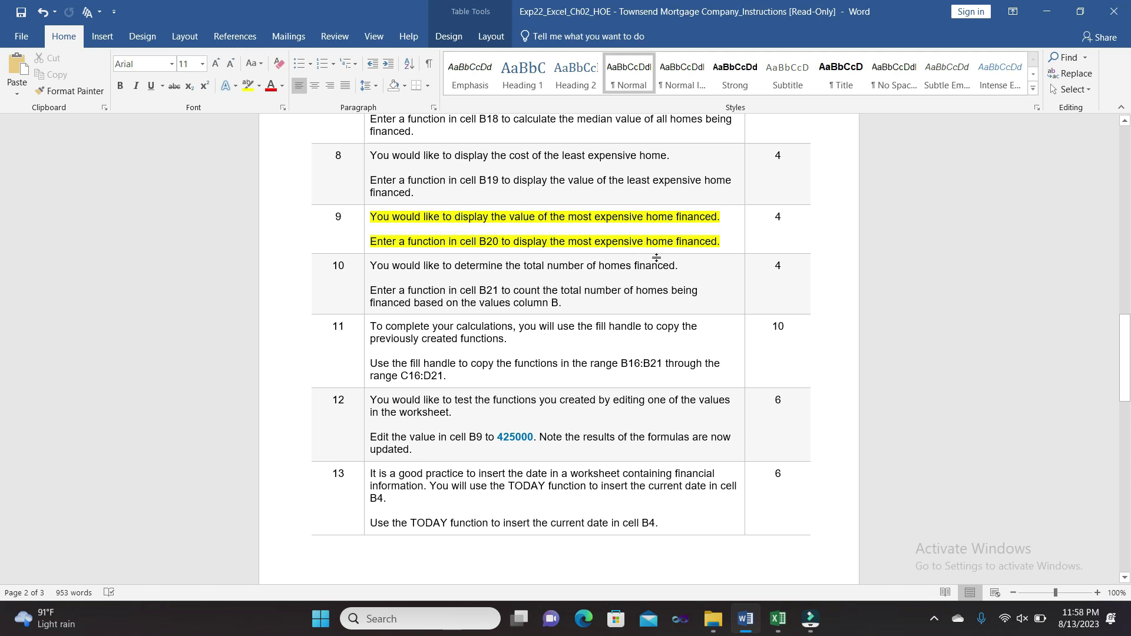
left_click(366, 218)
left_click(424, 192)
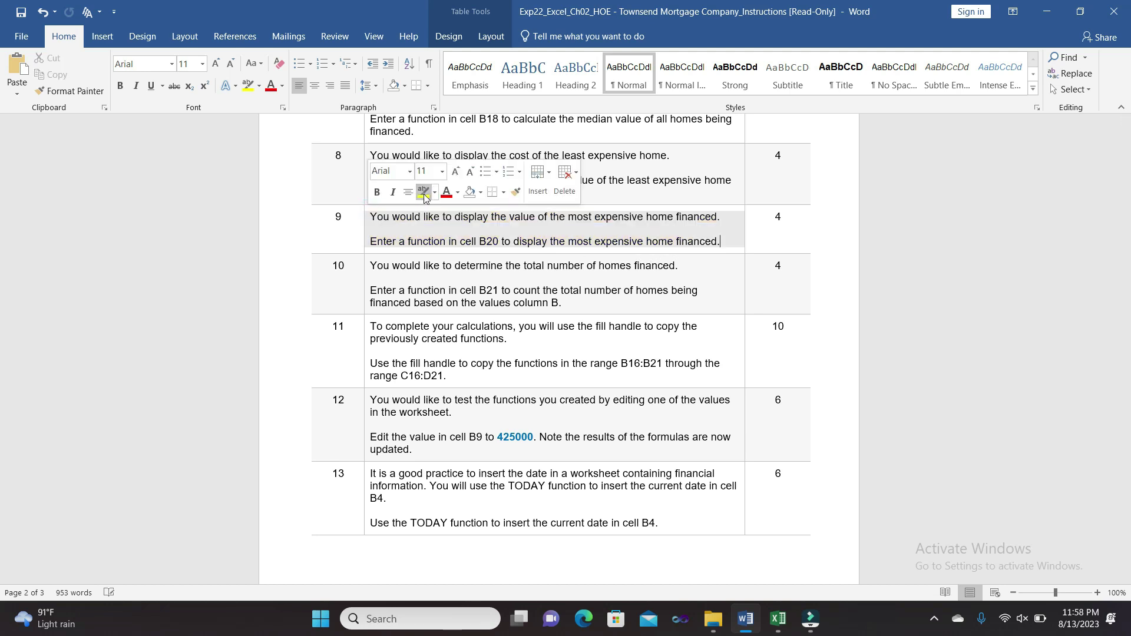
left_click(366, 267)
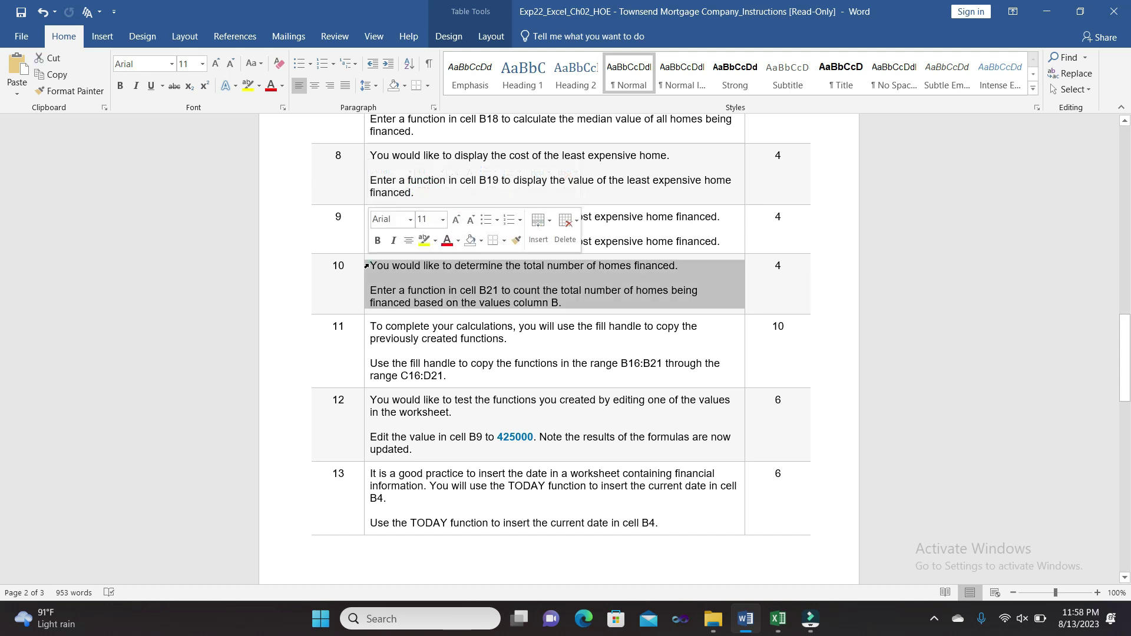
left_click(420, 242)
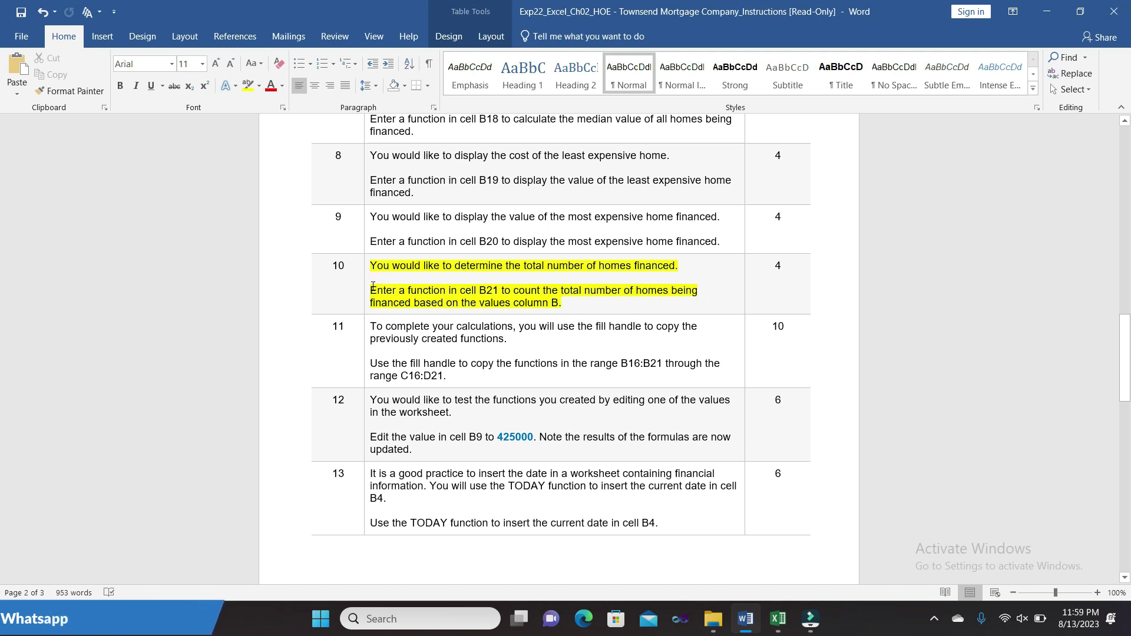
left_click_drag(371, 290, 559, 303)
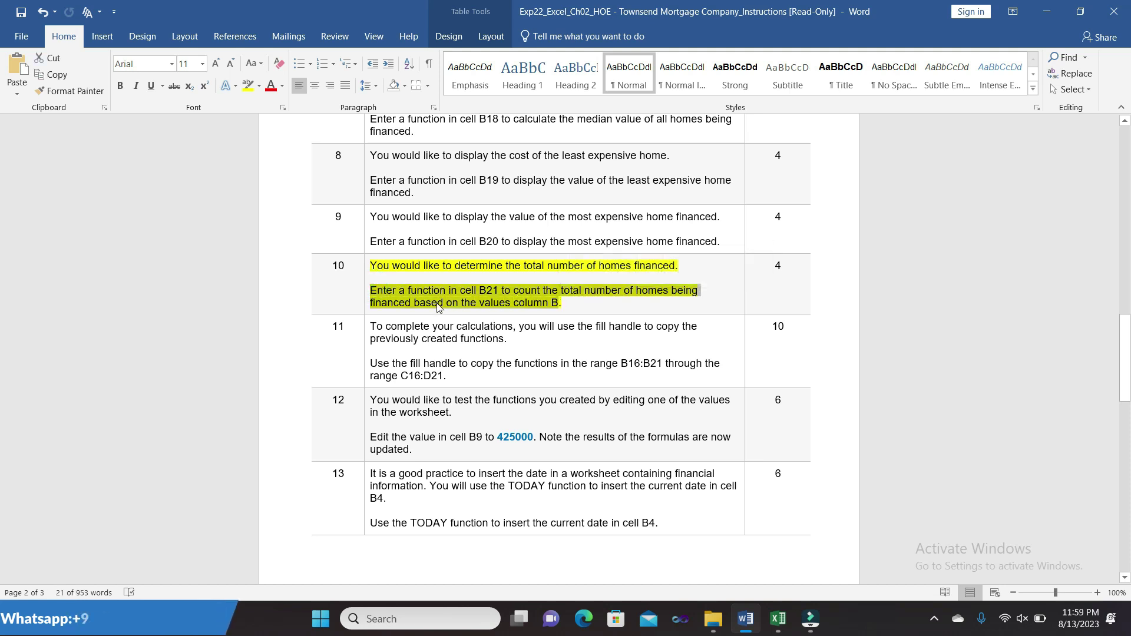
left_click(777, 620)
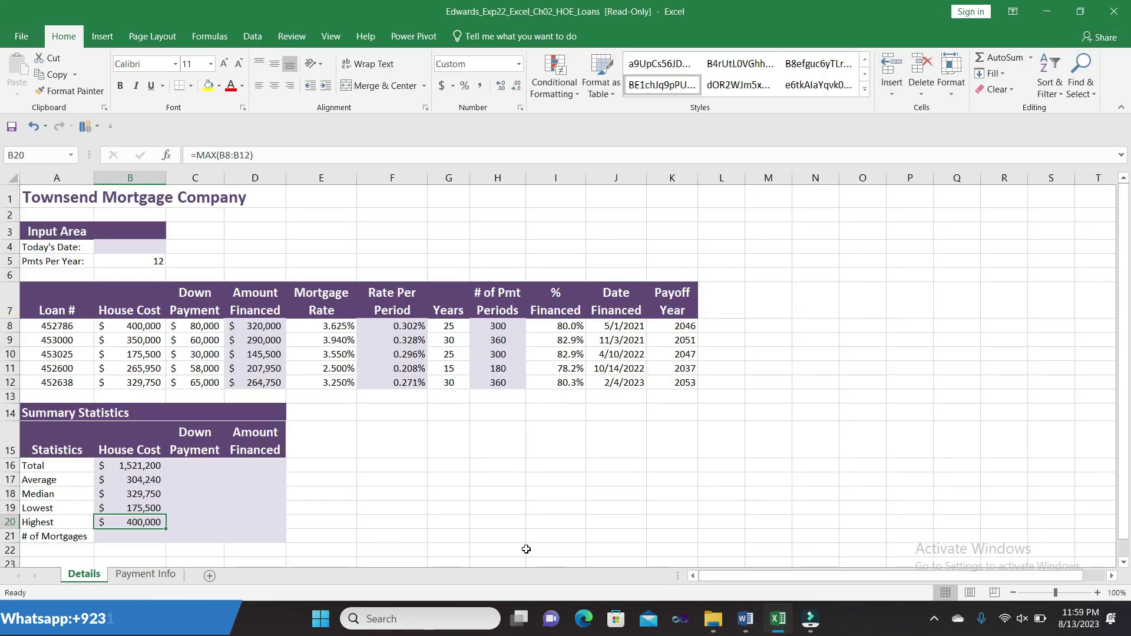
Enter =COUNT(A8:A12) in B21 so # of Mortgages shows 5.
left_click(141, 540)
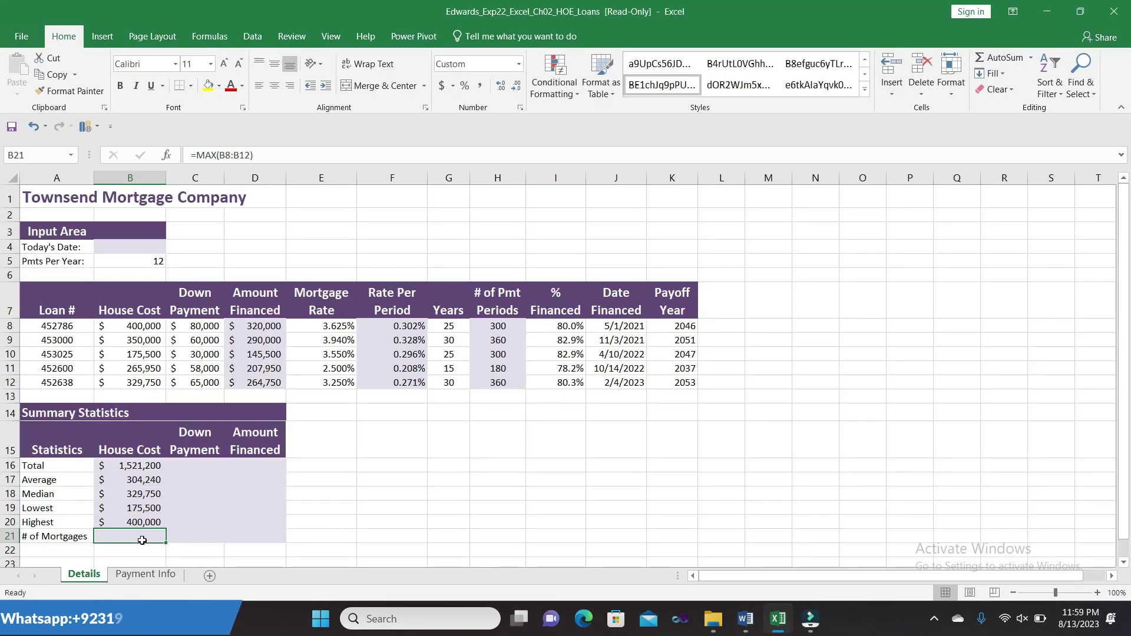
type("=")
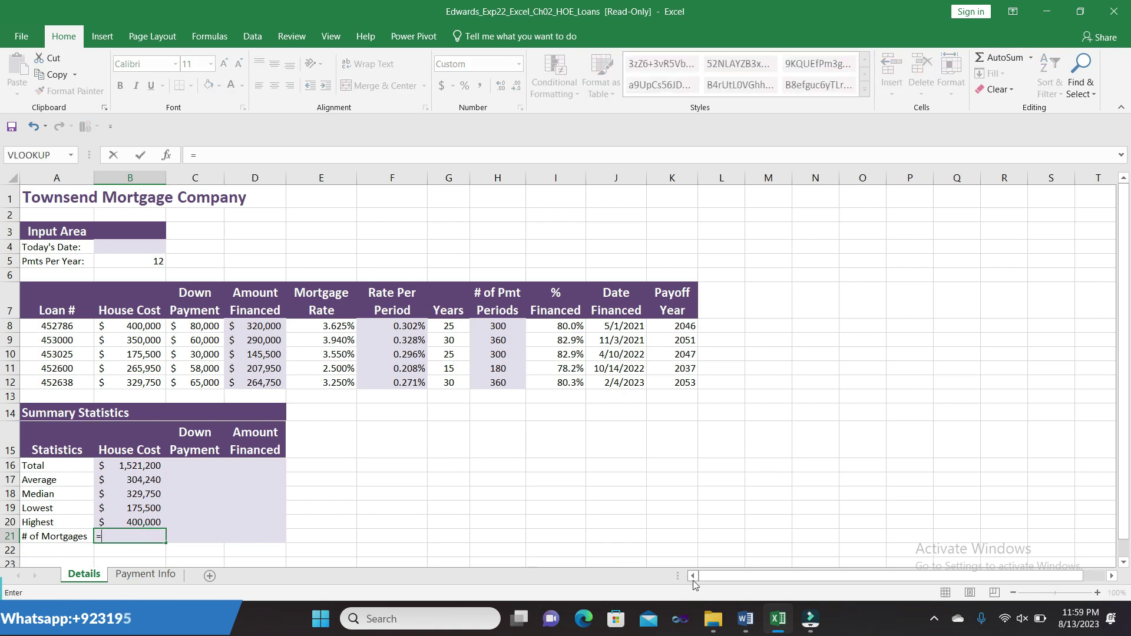
left_click(746, 618)
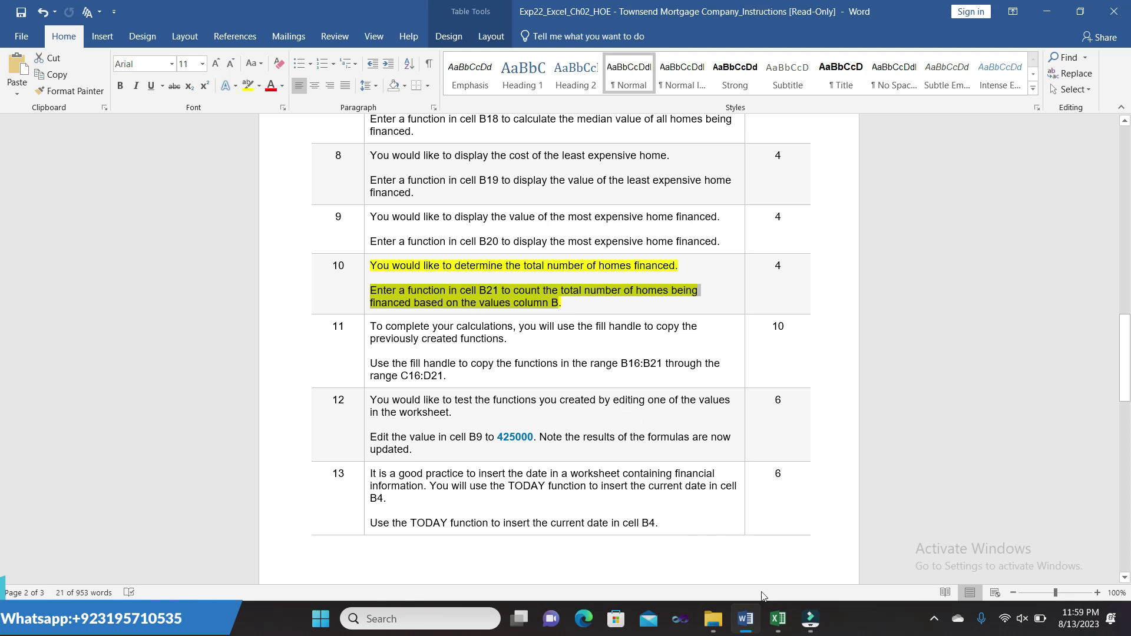
right_click(778, 619)
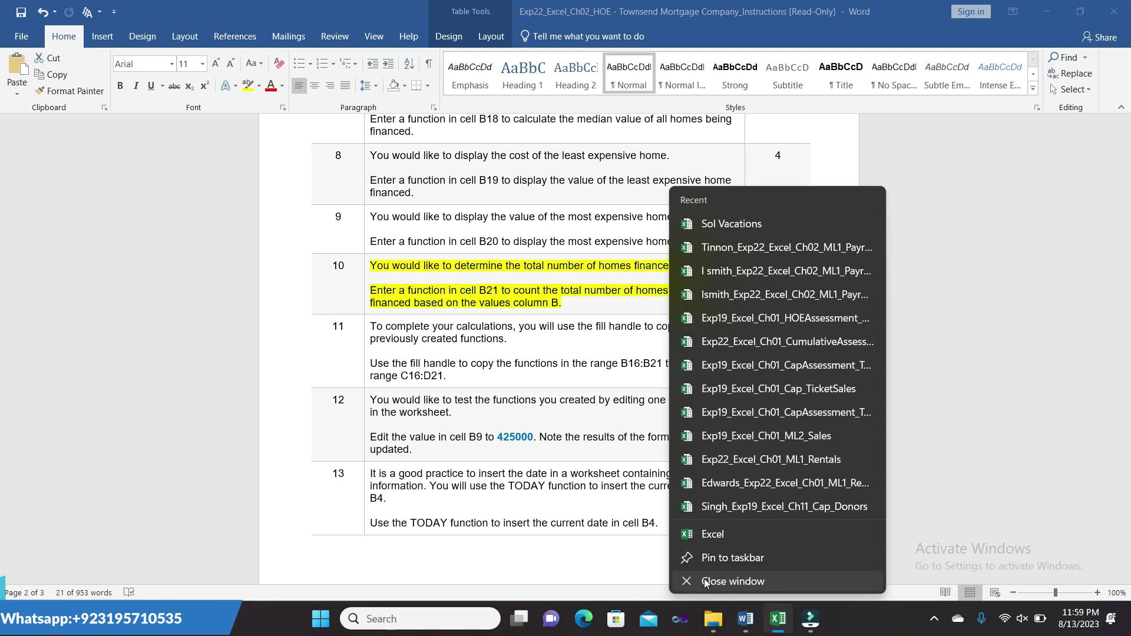
left_click(777, 618)
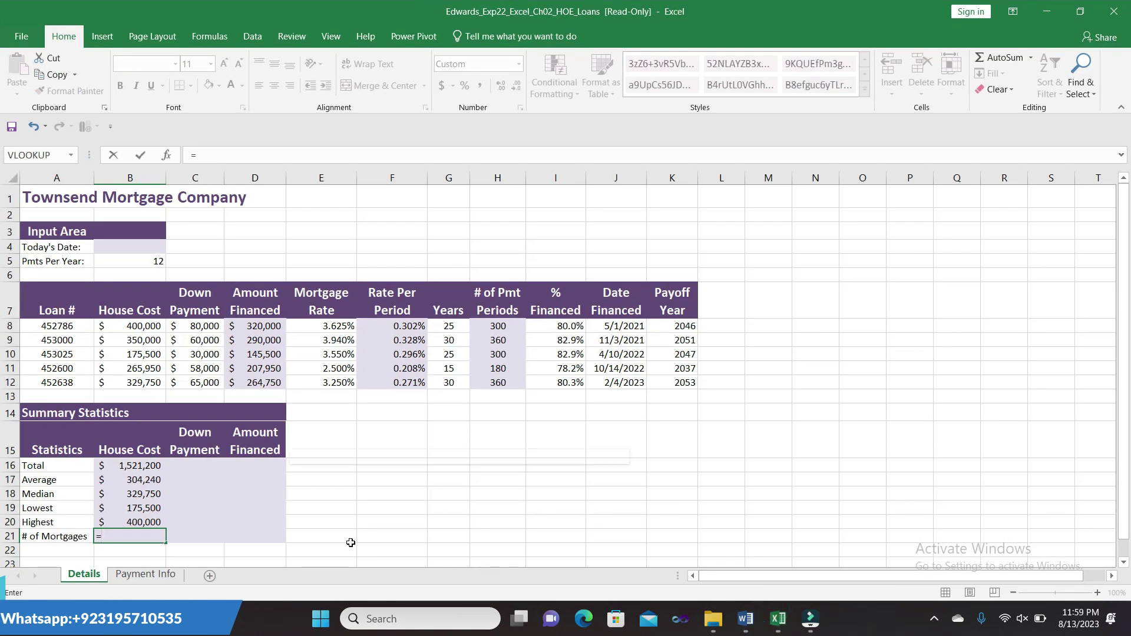
type("COUNT")
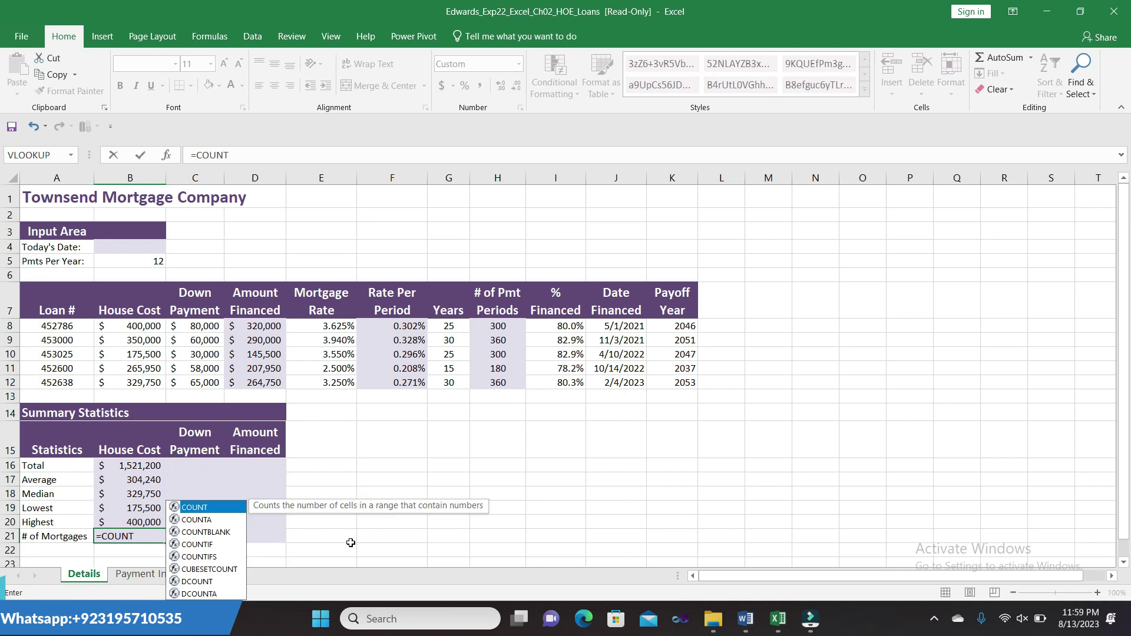
type("(")
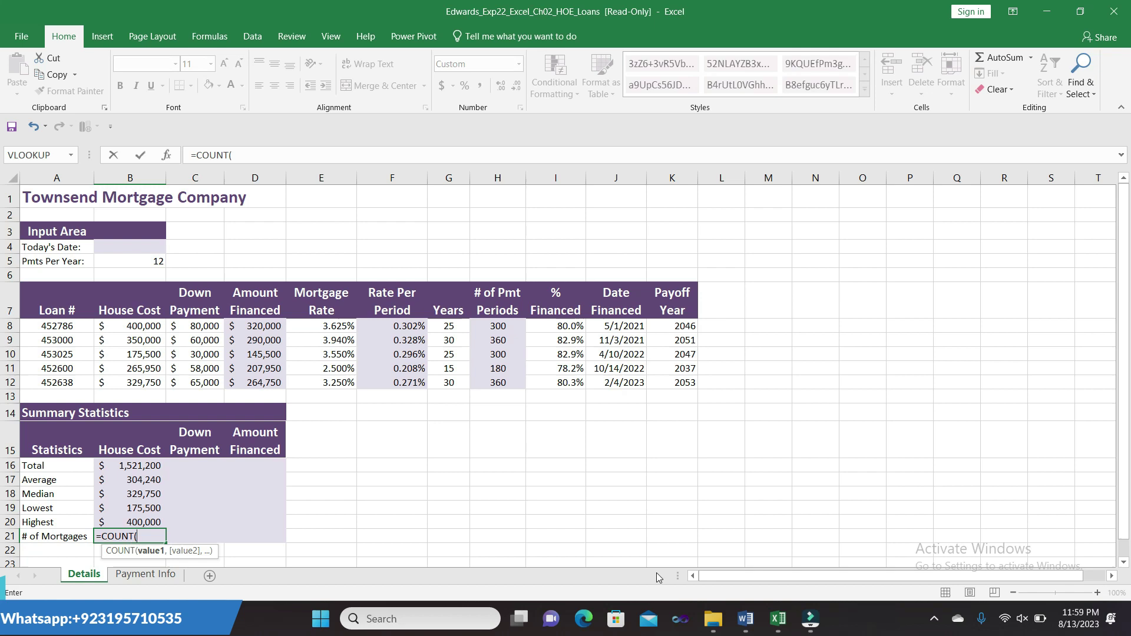
left_click(746, 619)
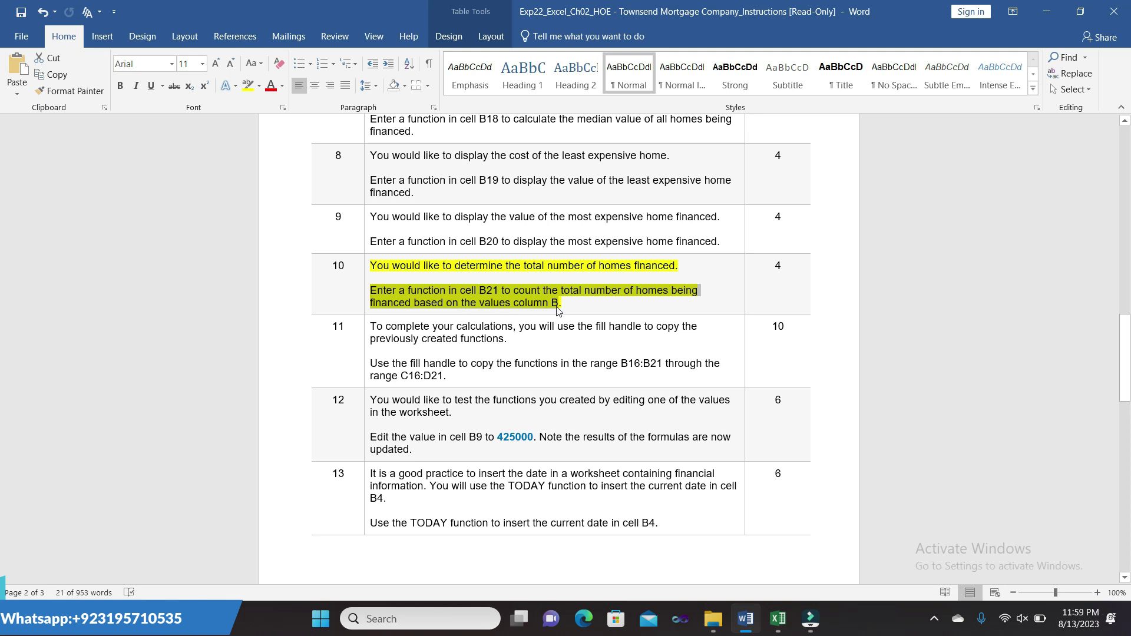
left_click(778, 615)
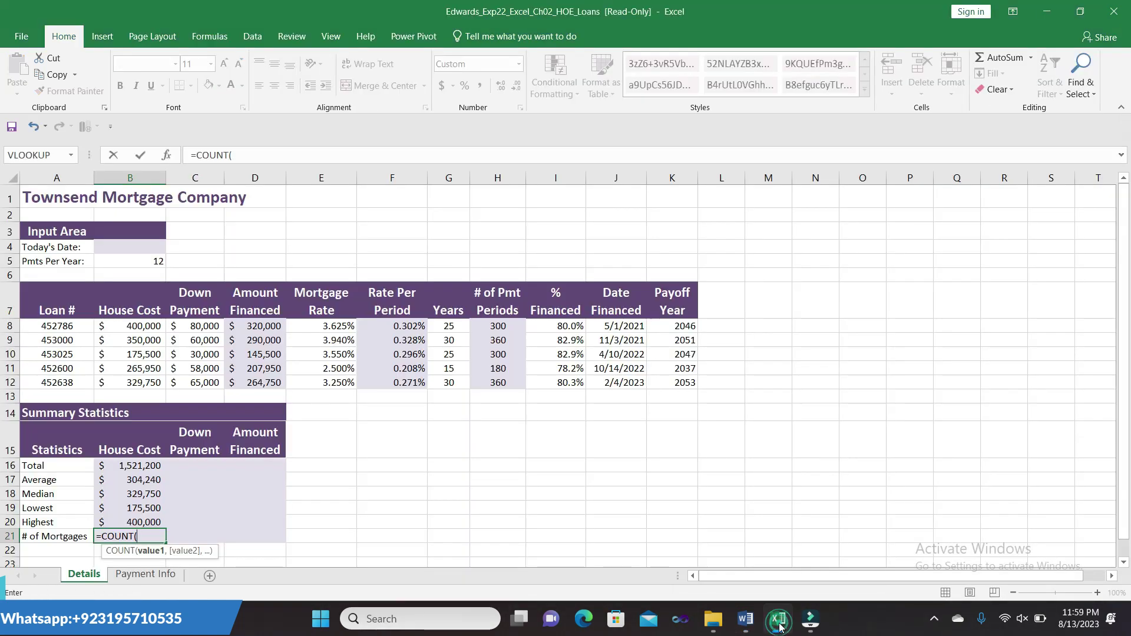
left_click_drag(65, 326, 62, 383)
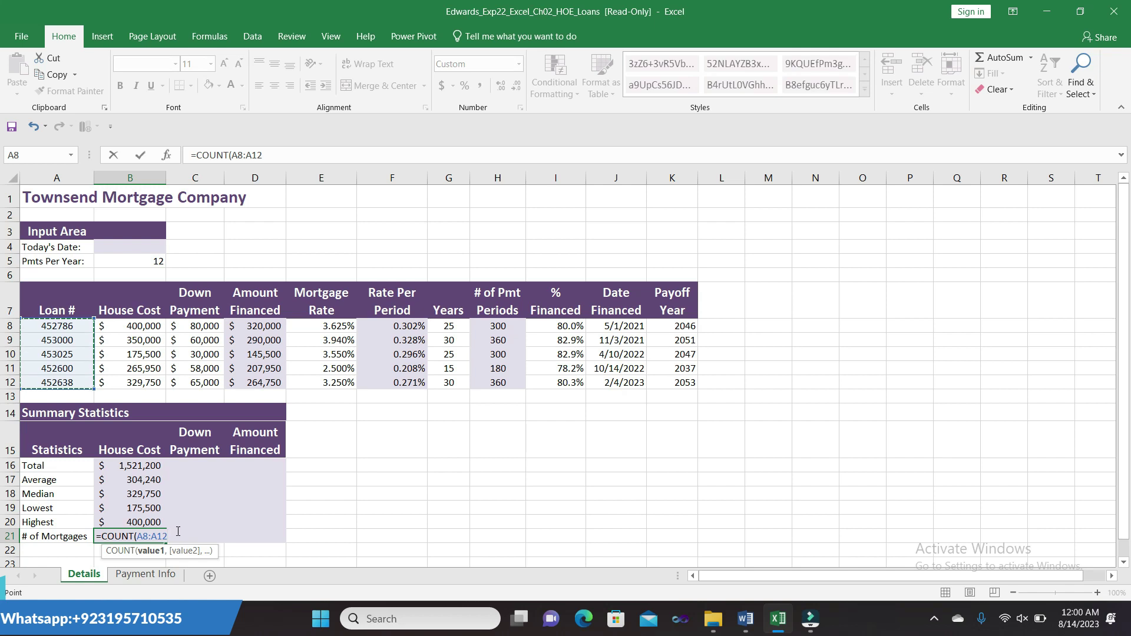
type(")")
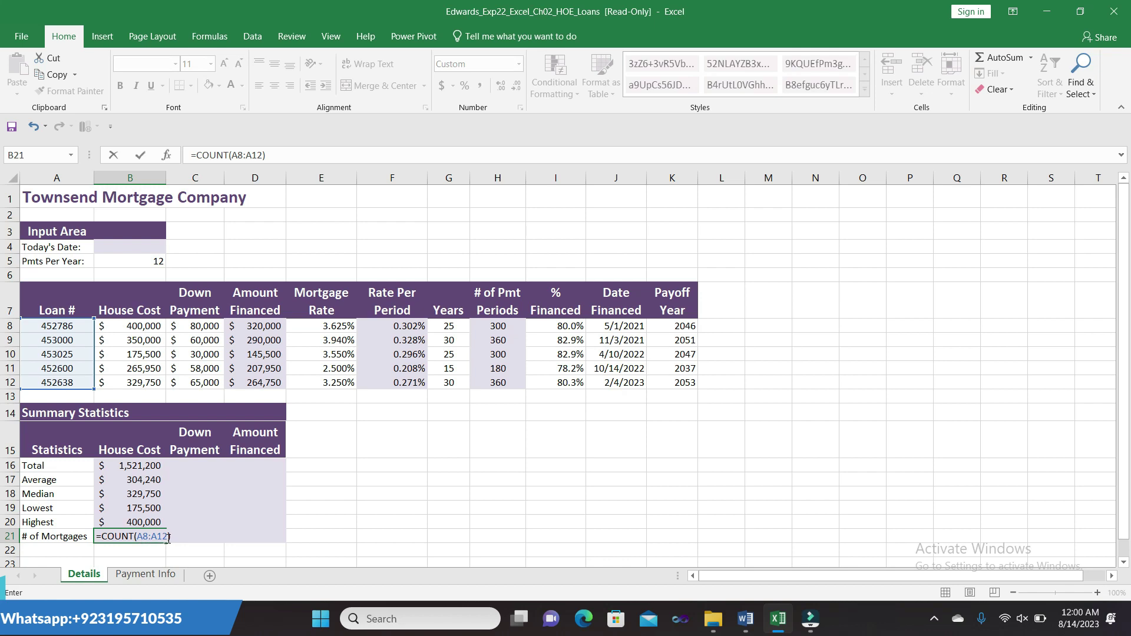
key("Return")
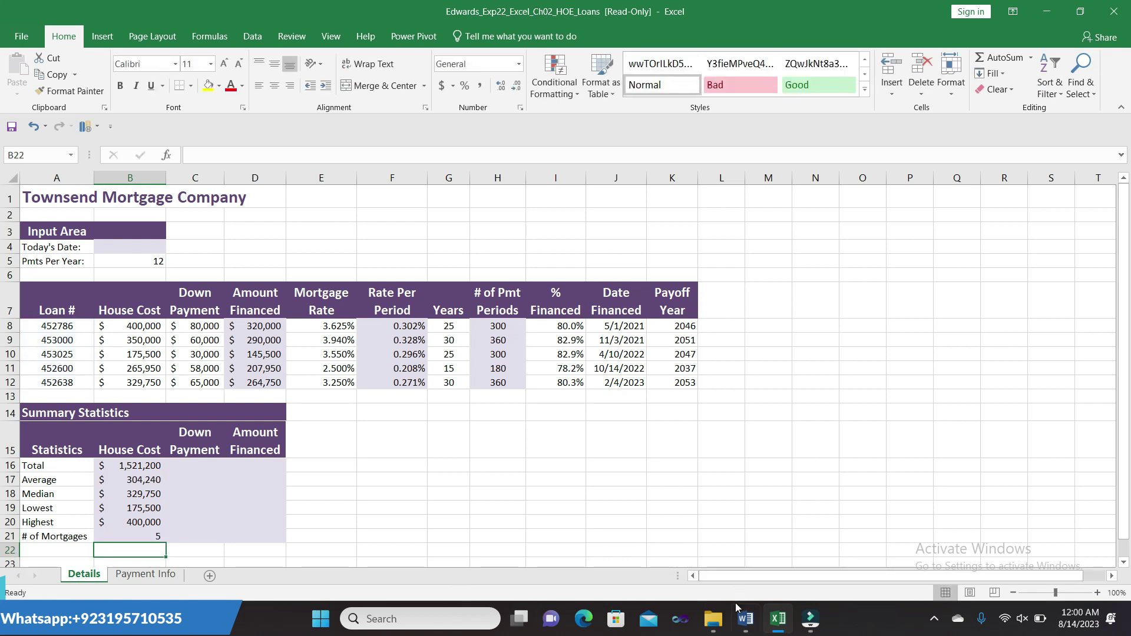
left_click(739, 618)
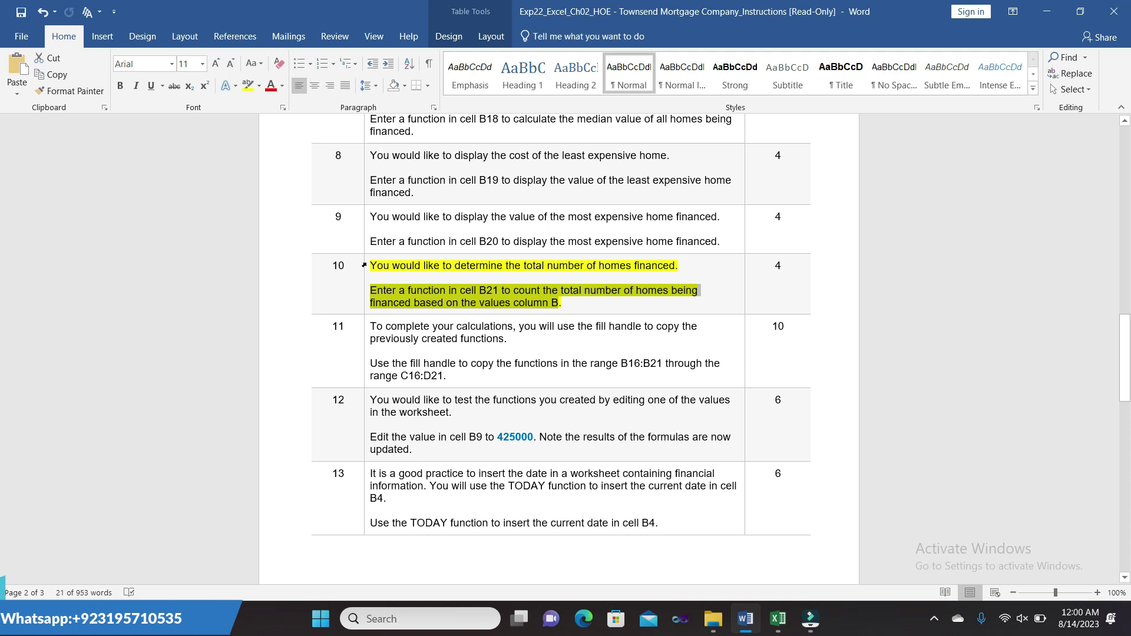
Clear step 10's yellow highlight and highlight step 11's fill-handle instructions in yellow.
left_click(365, 265)
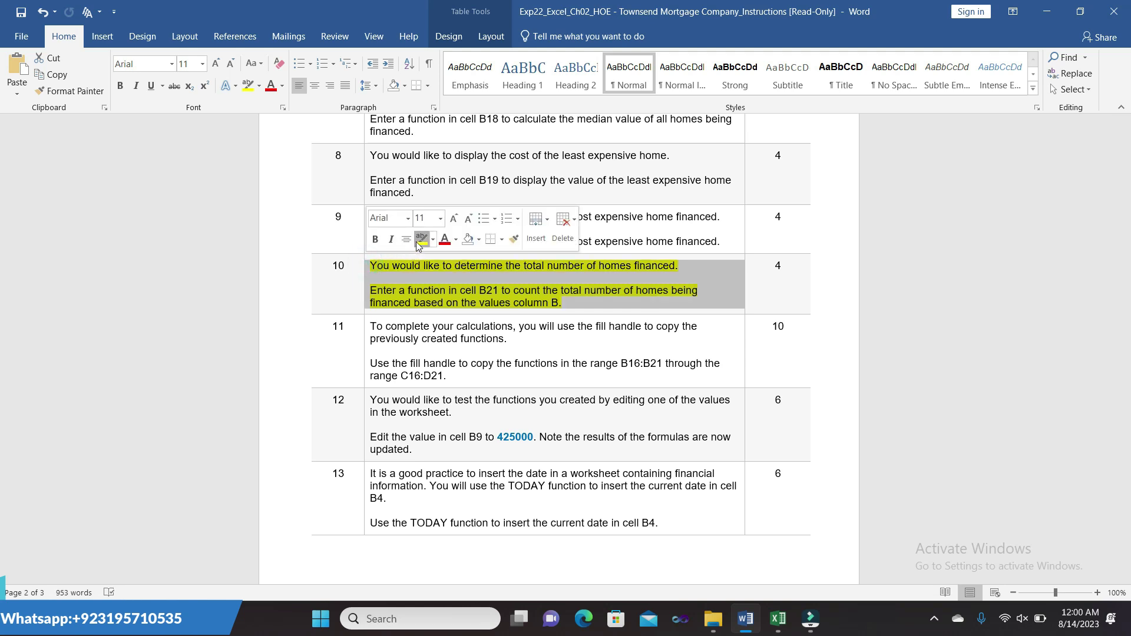
key("Right")
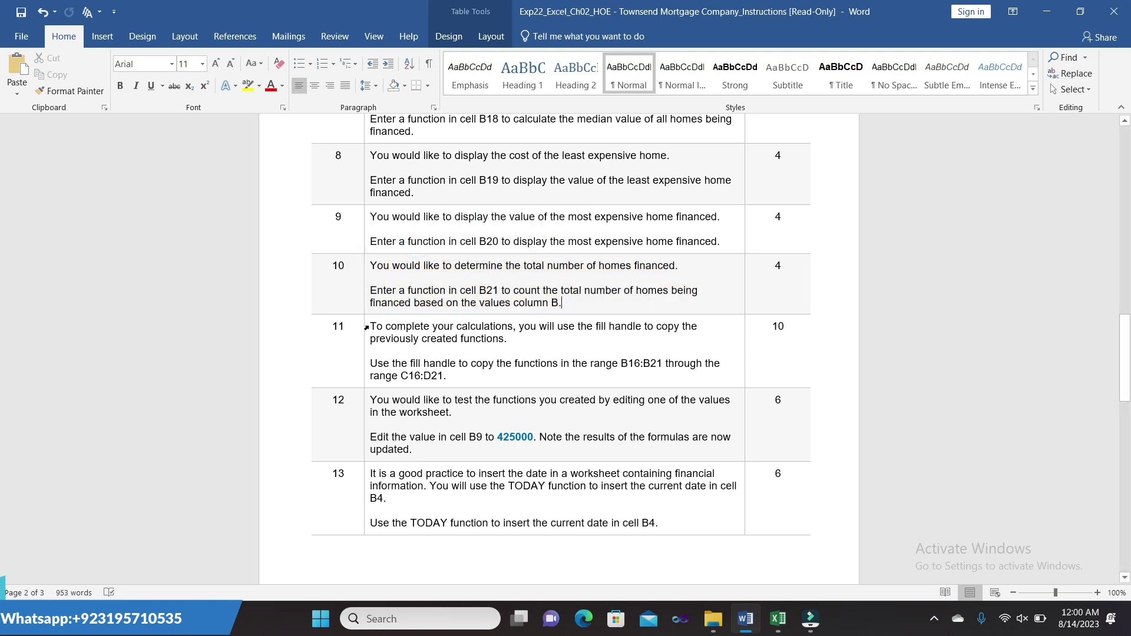
left_click(367, 327)
left_click(422, 306)
key("Right")
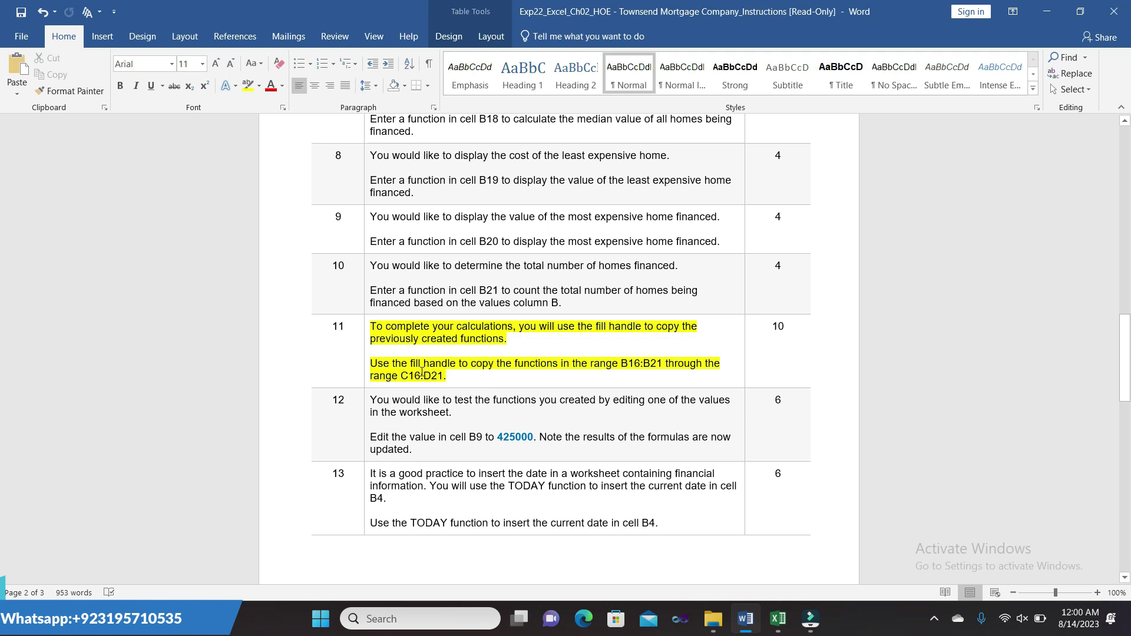
triple_click(375, 360)
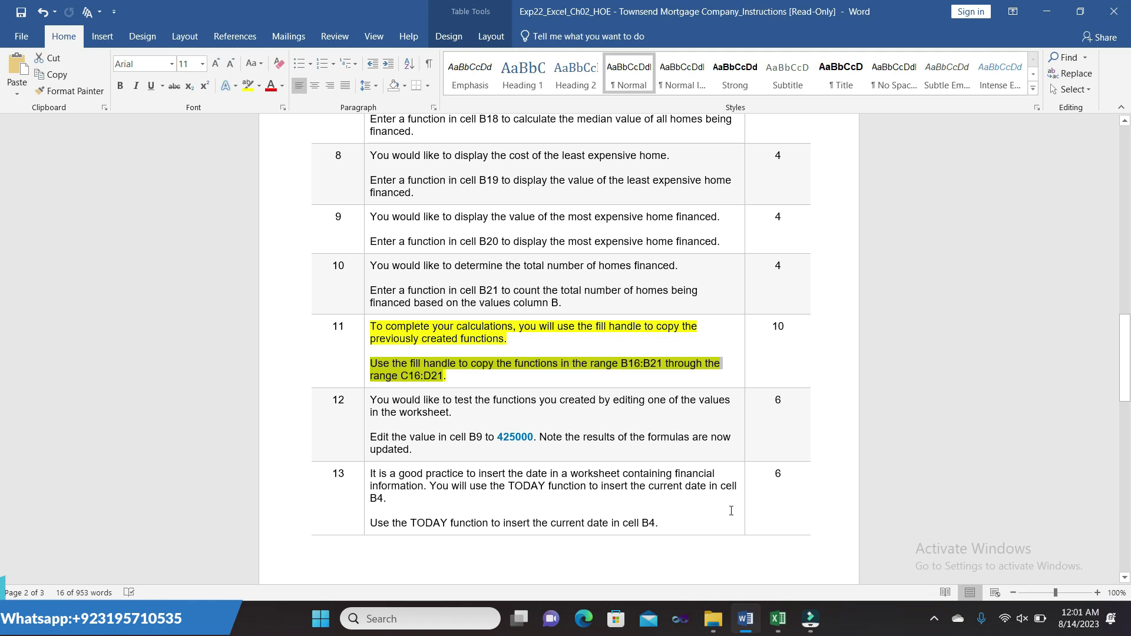
left_click(778, 610)
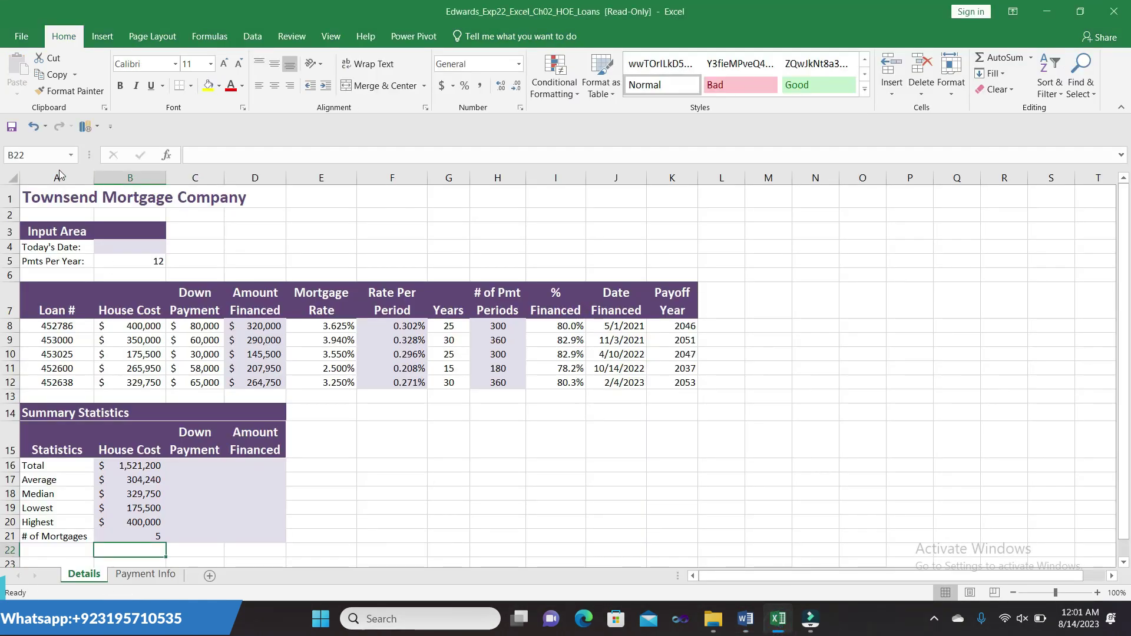
Select B6:B21 via the Name Box, then review the Word instructions.
left_click(52, 152)
key("BackSpace")
key("Return")
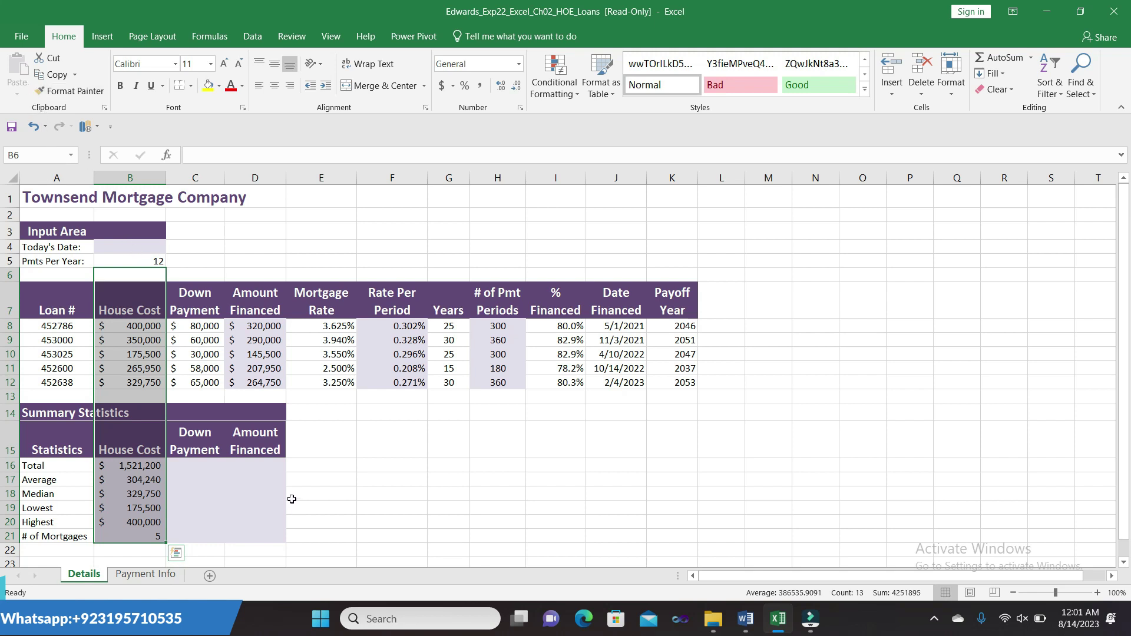
left_click(516, 518)
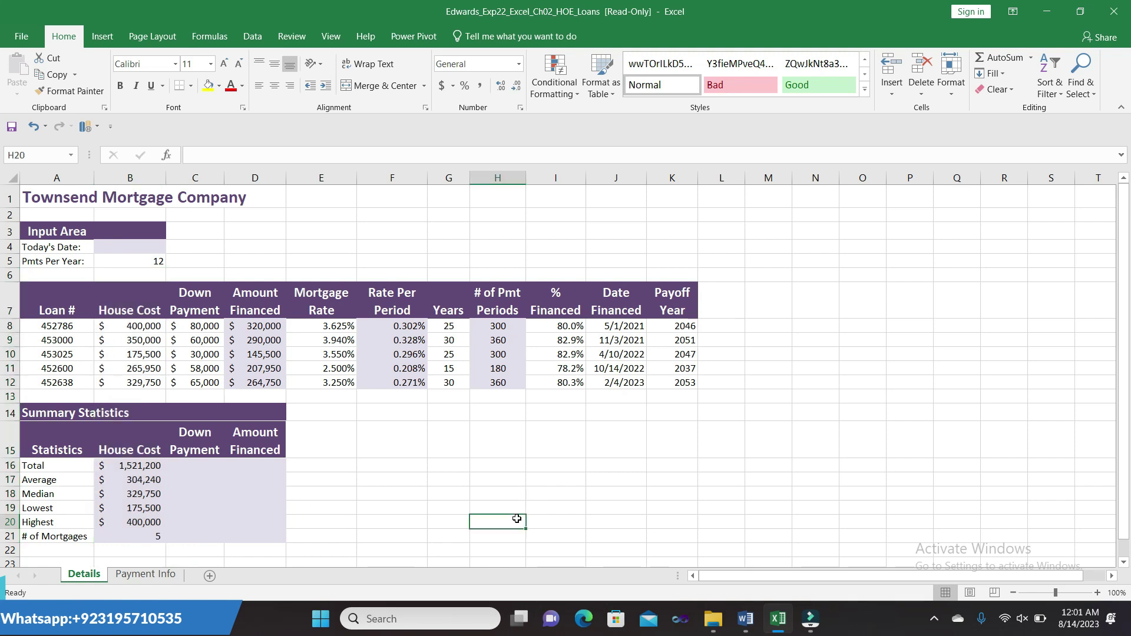
left_click(746, 618)
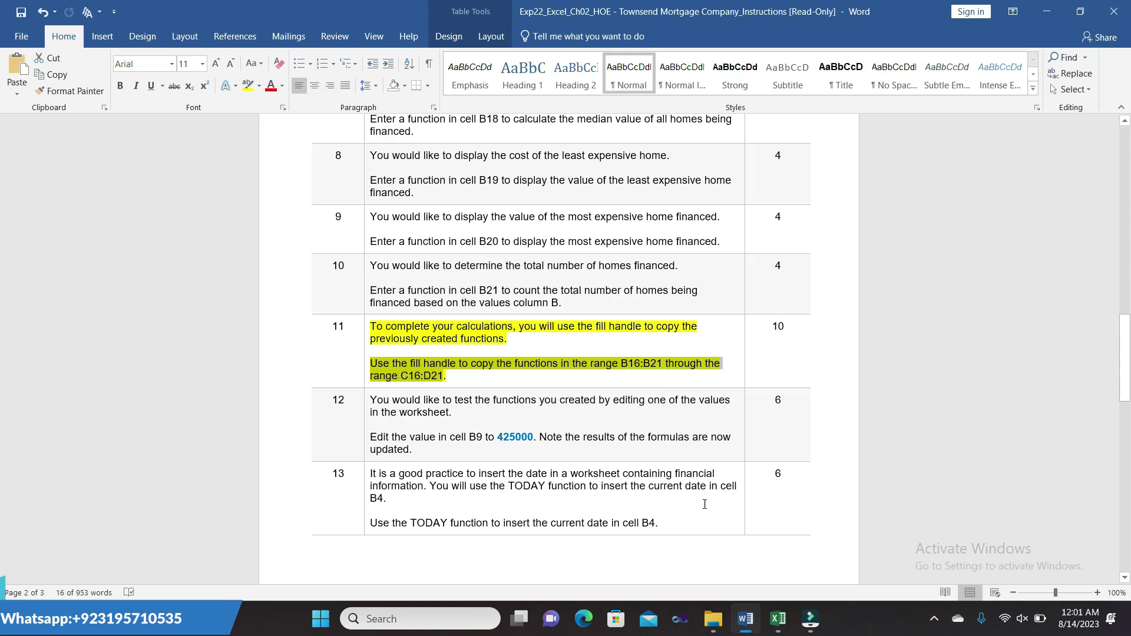
left_click(777, 618)
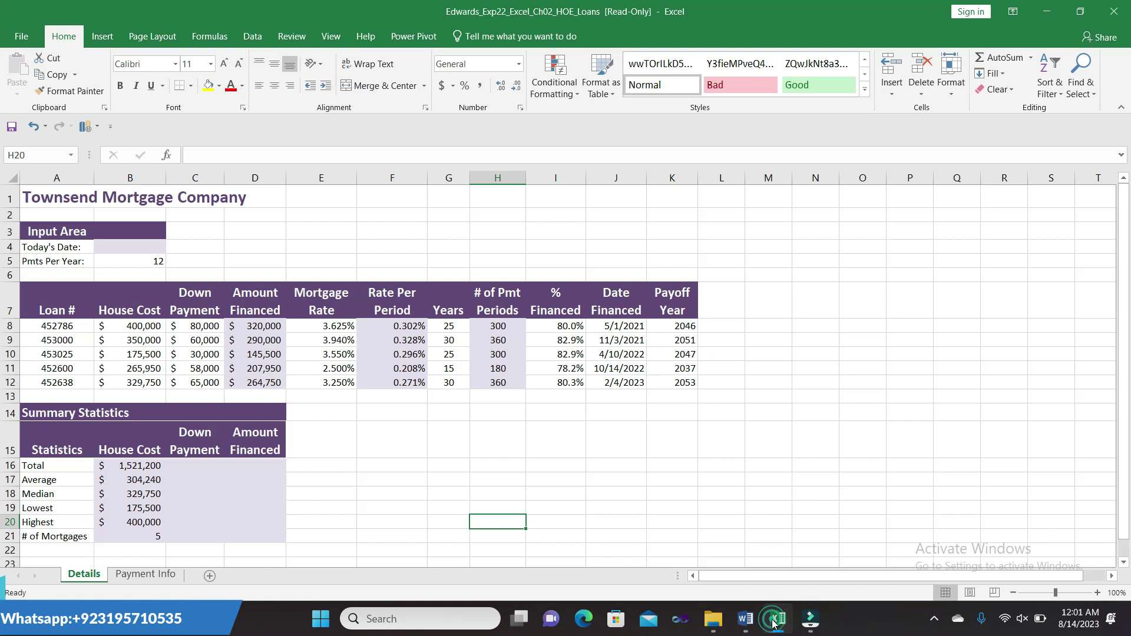
Fill the Total, Average and Median formulas from column B across to column D.
left_click(157, 466)
left_click_drag(167, 472, 277, 467)
left_click(139, 480)
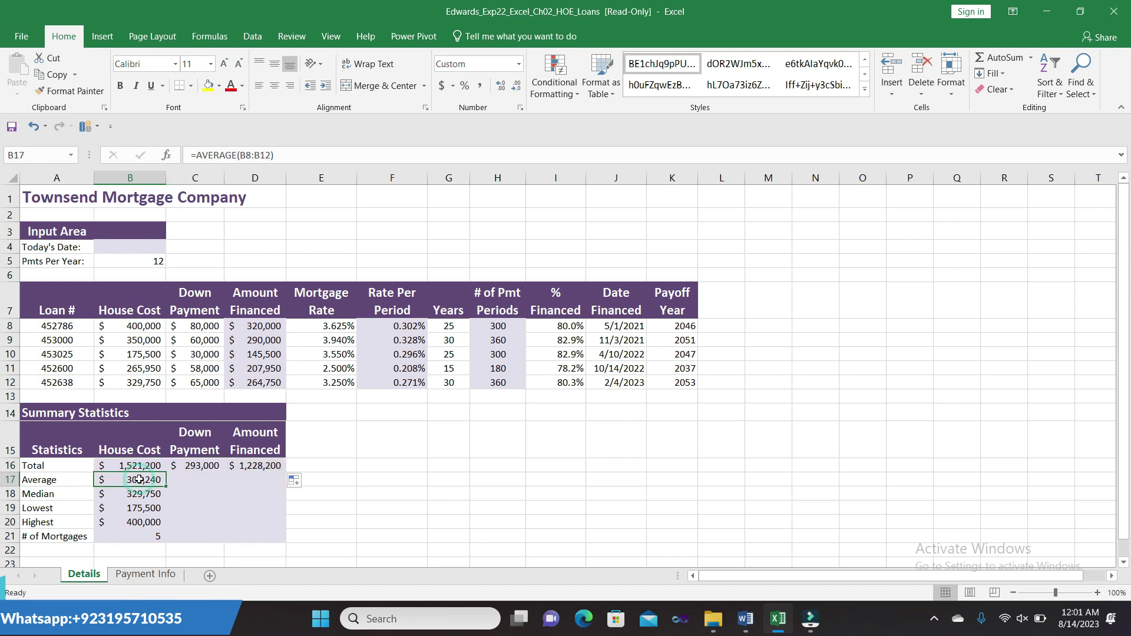
left_click_drag(167, 485, 266, 489)
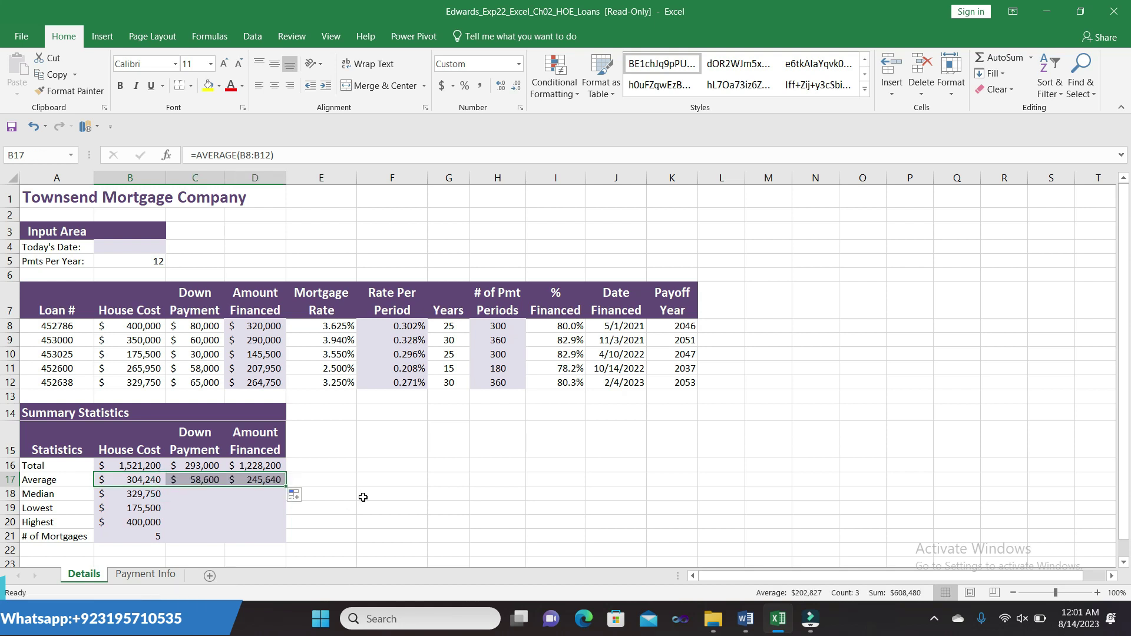
left_click(393, 483)
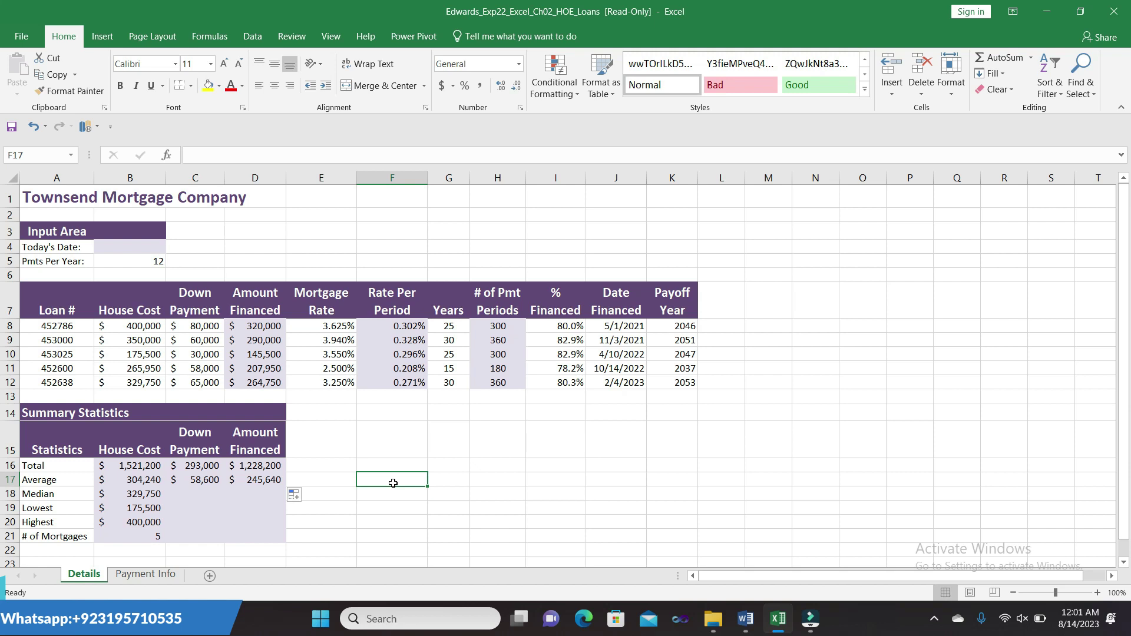
left_click(139, 494)
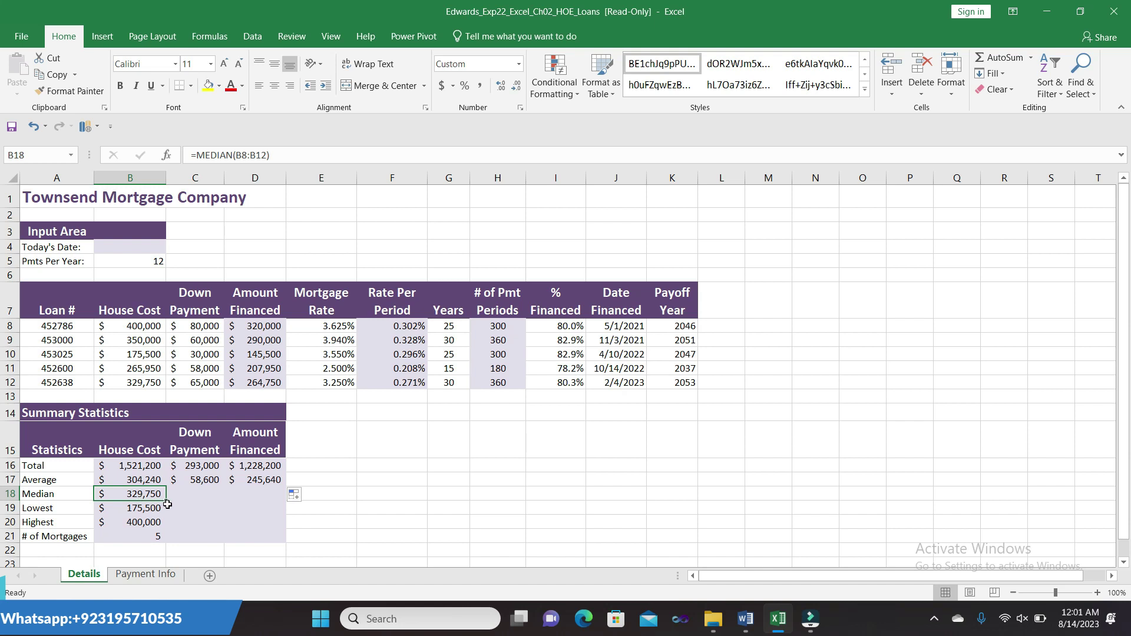
left_click_drag(167, 501, 265, 494)
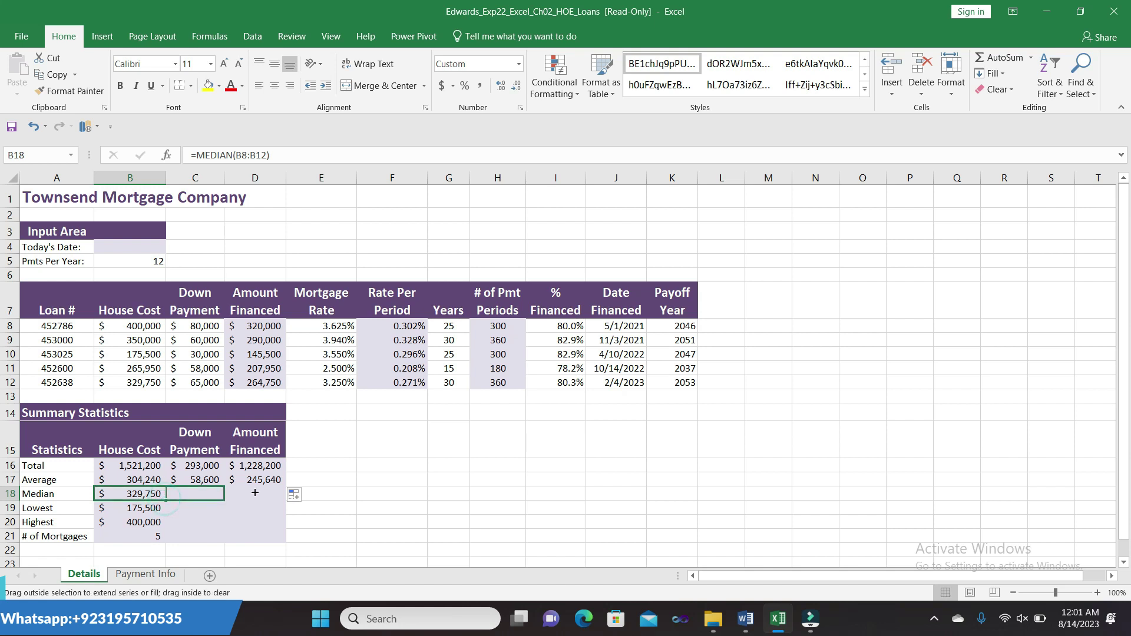
Fill the Lowest, Highest and # of Mortgages formulas from column B across to column D.
left_click(148, 512)
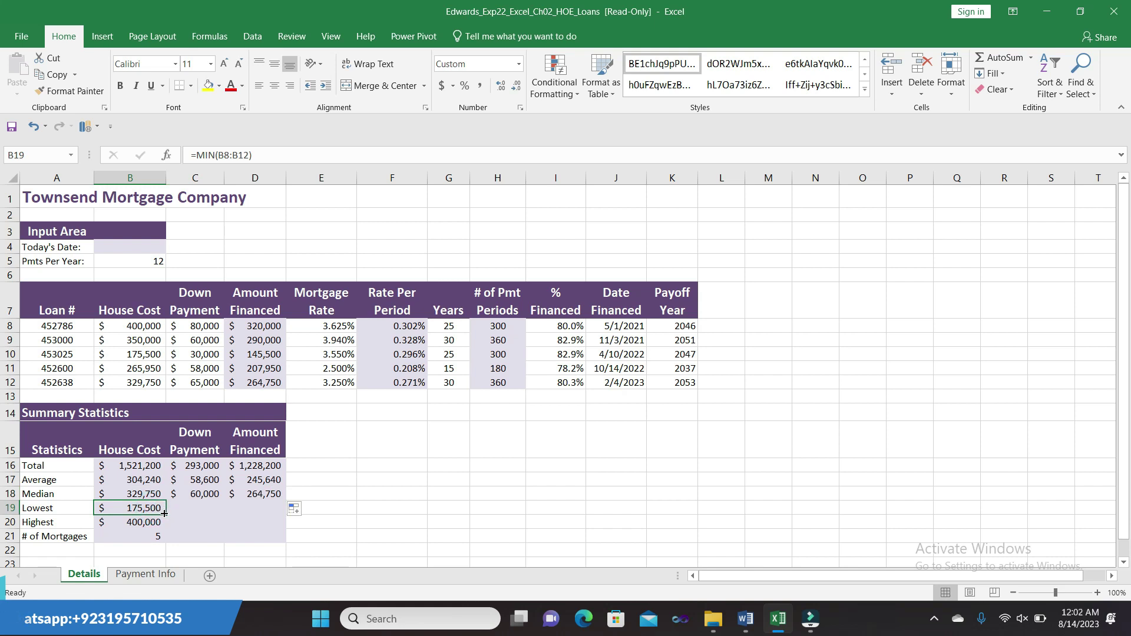
left_click_drag(165, 514, 255, 511)
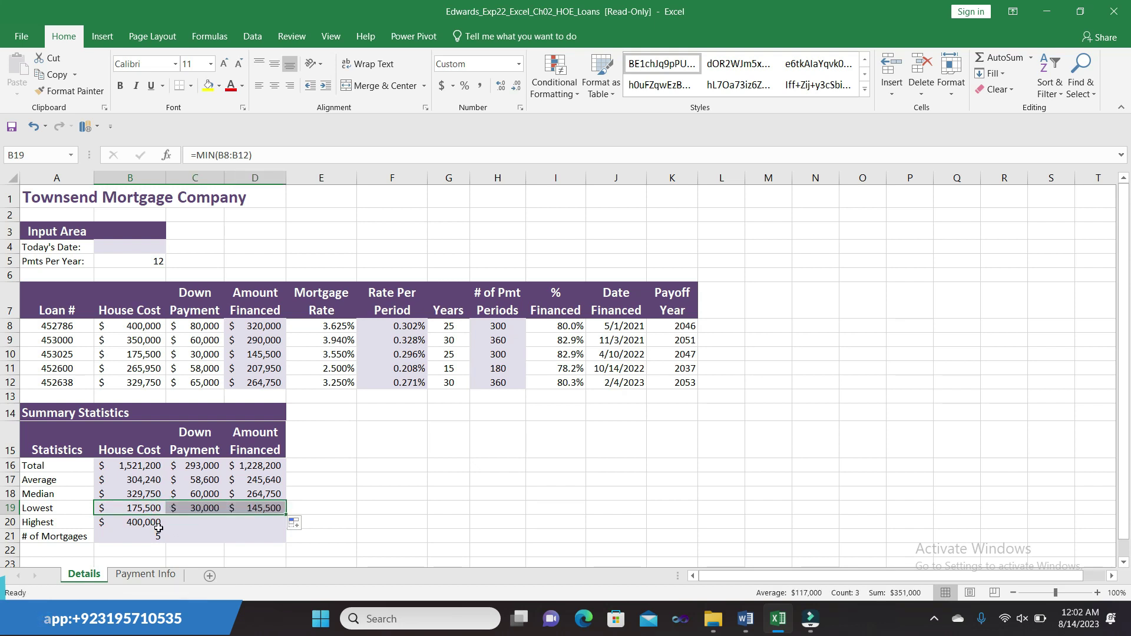
left_click(160, 524)
left_click_drag(160, 524, 268, 529)
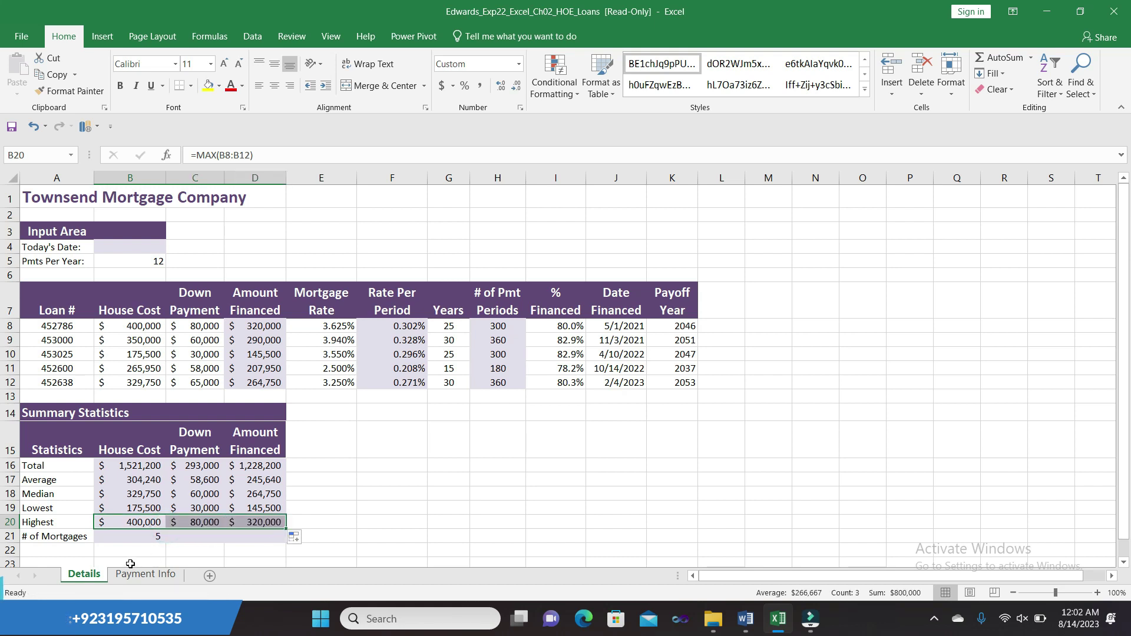
left_click(149, 538)
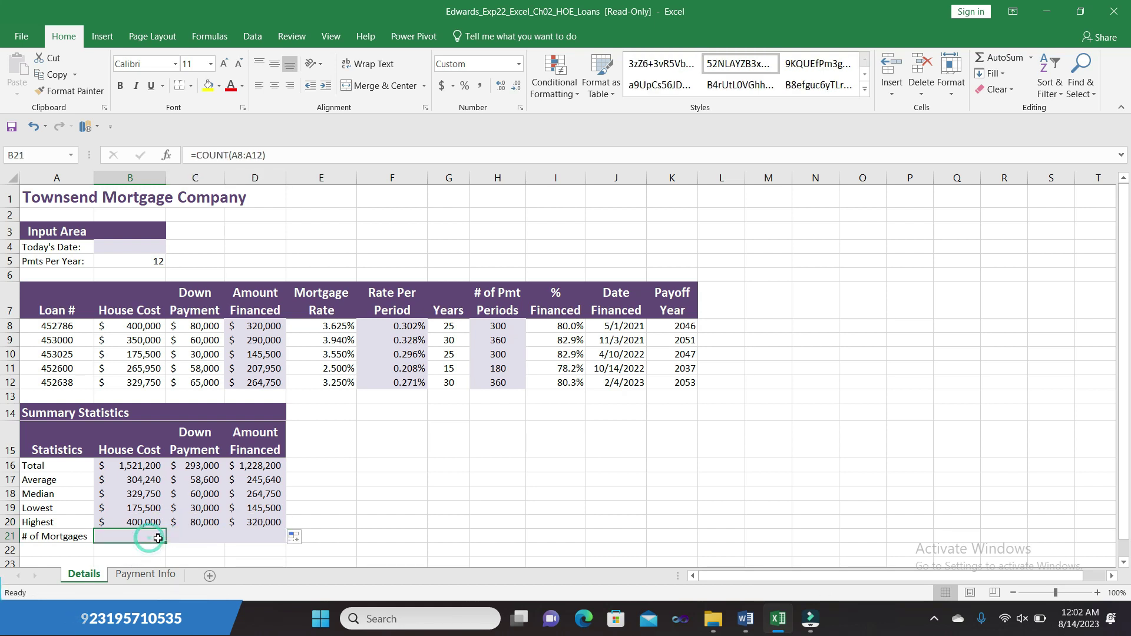
left_click_drag(165, 541, 264, 545)
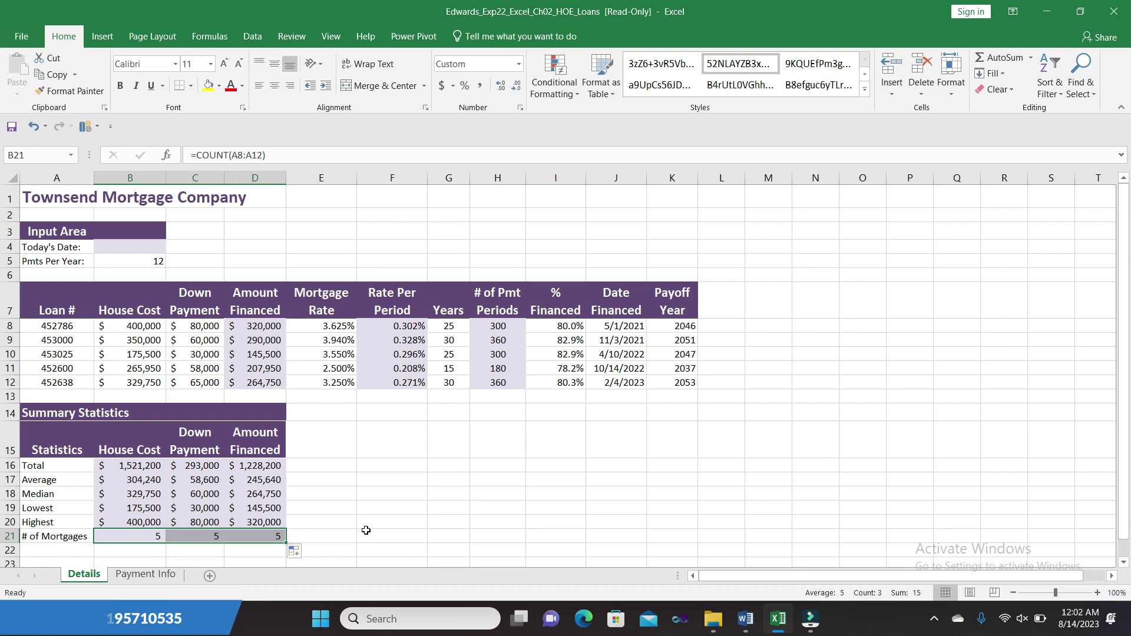
left_click(325, 532)
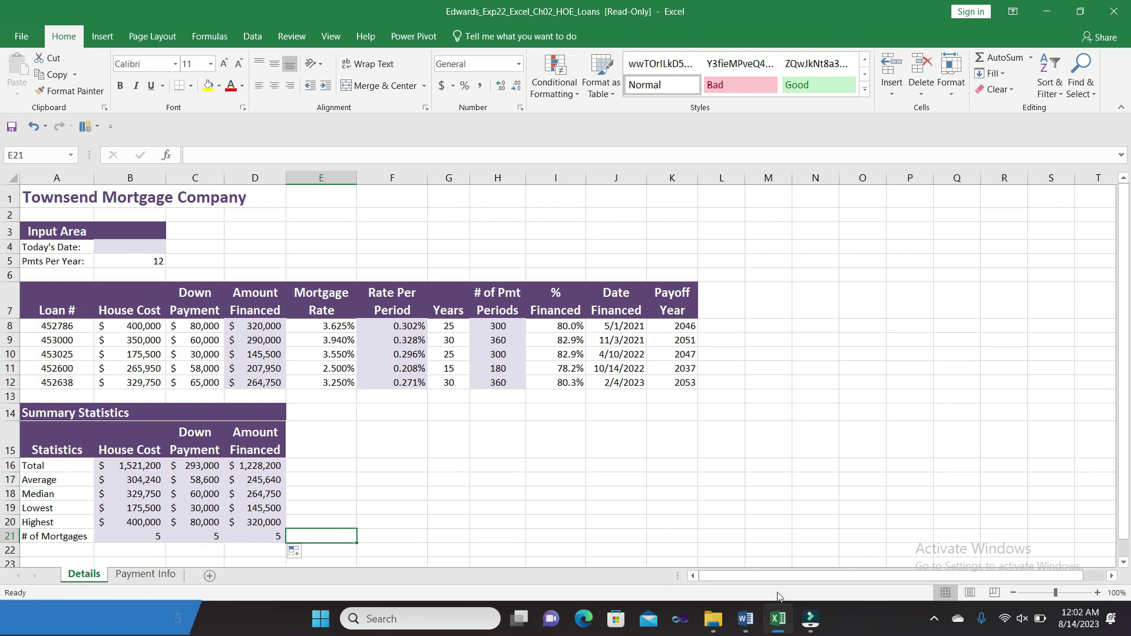
Set step 11's text highlight to No Color in the Word instructions.
mouse_move(744, 619)
left_click(736, 629)
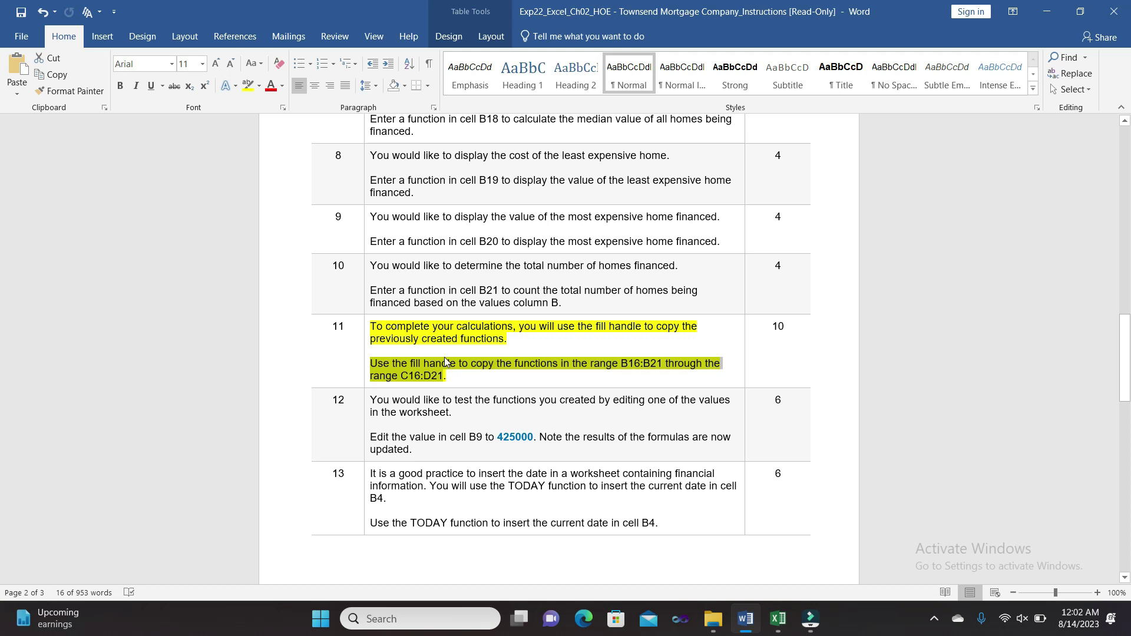
left_click(367, 326)
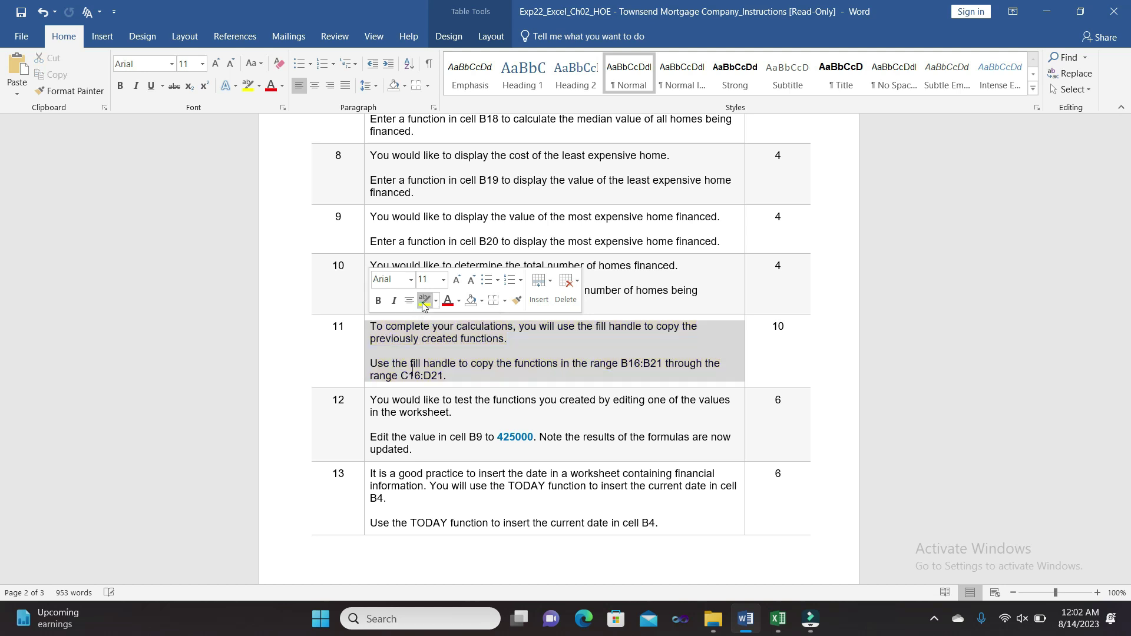
left_click(431, 323)
mouse_move(1119, 330)
left_mouse_down()
mouse_move(2, 422)
mouse_move(1, 447)
left_mouse_up()
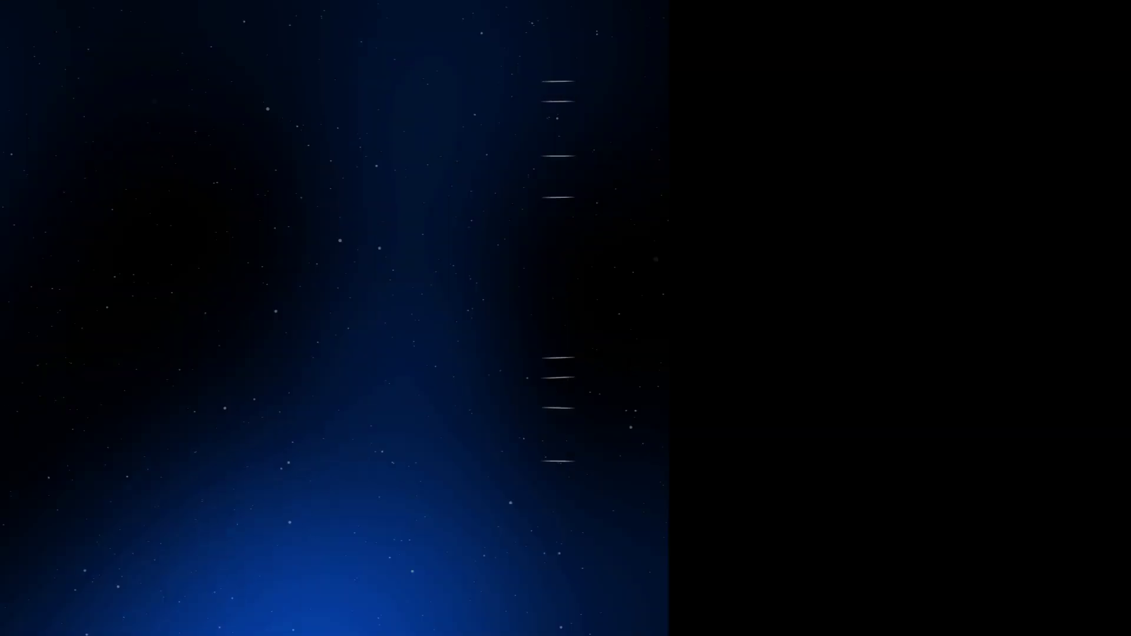